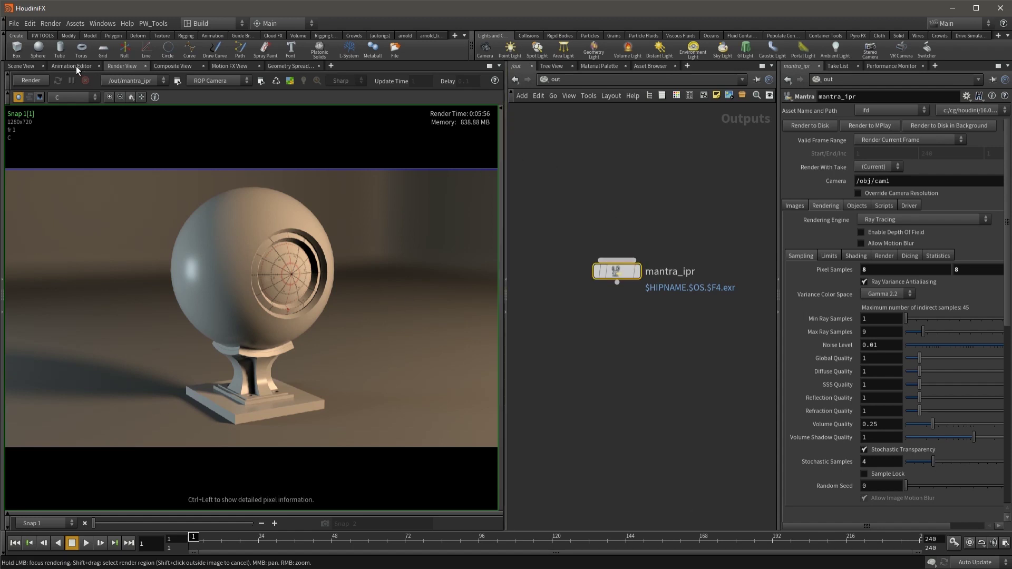
Step: Switch the left pane to the Scene View showing the 3D sphere-and-pedestal checkered scene
click(22, 66)
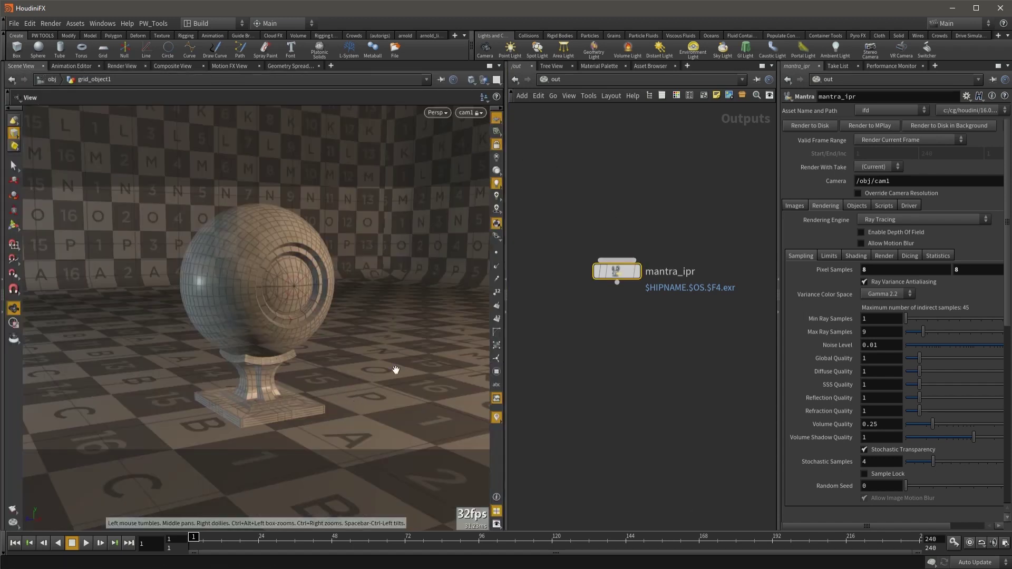
Step: Inspect grid_object1's uvunwrap1, uvtransform1 (toggling its bypass) and uvquickshade1 nodes
click(516, 79)
click(631, 300)
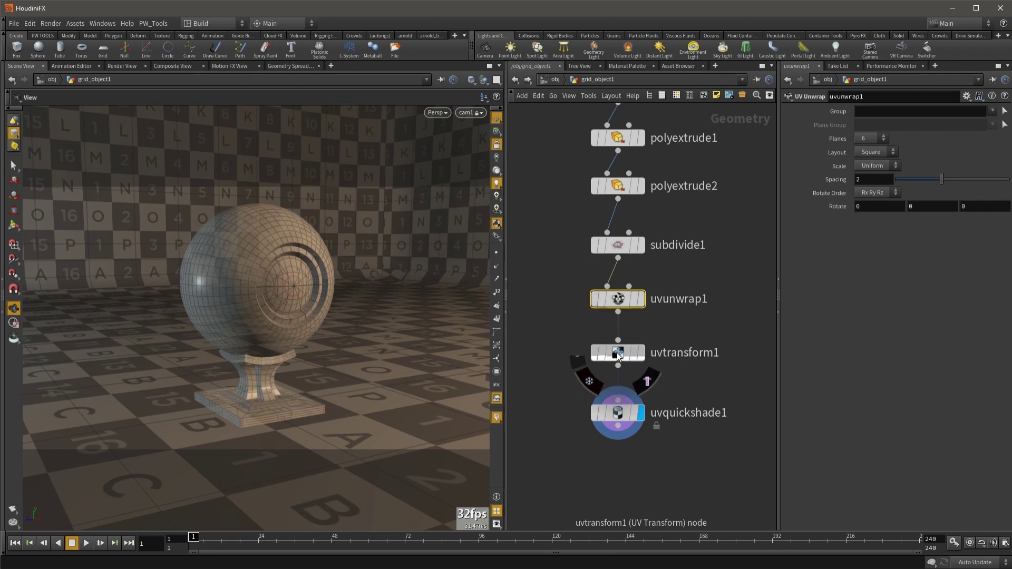
click(620, 354)
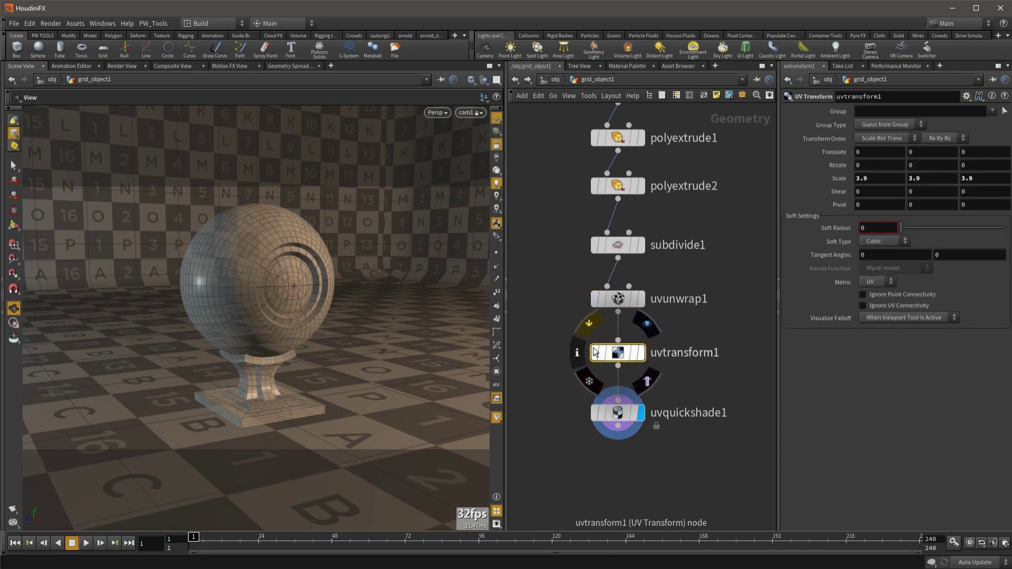
click(594, 352)
click(594, 352)
click(619, 416)
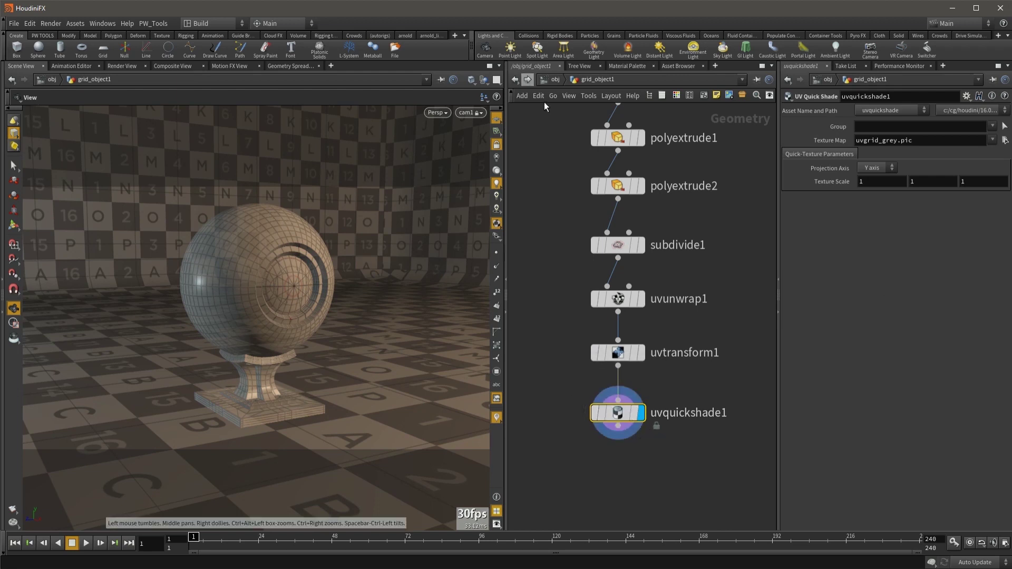
Step: Return to the /out network and the Render View showing mantra_ipr's snapshot
click(50, 23)
click(108, 72)
click(109, 69)
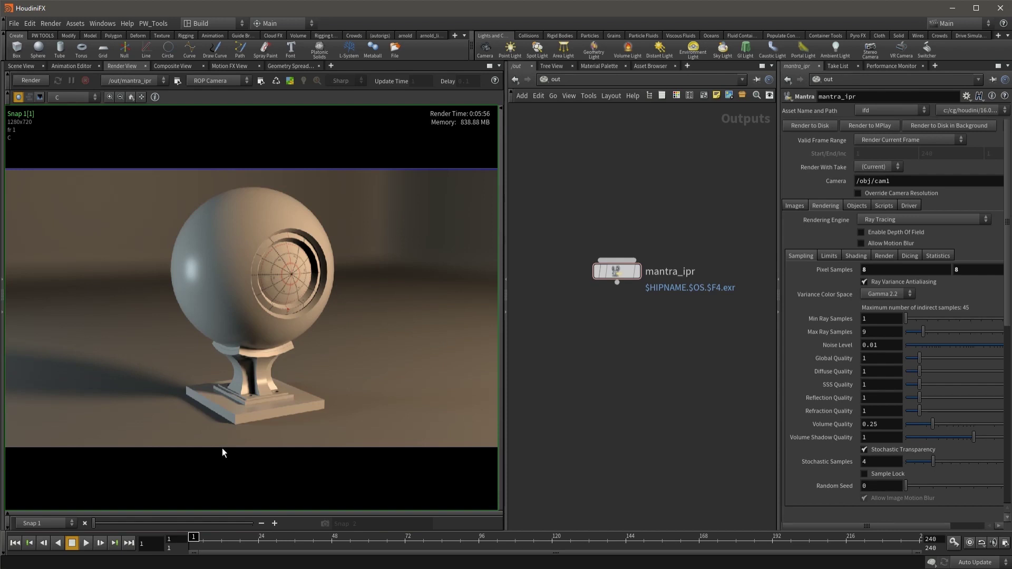
Step: Show the Active Render instead of Snap 1 and bring up mantra_ipr's Images extra-plane settings
click(188, 520)
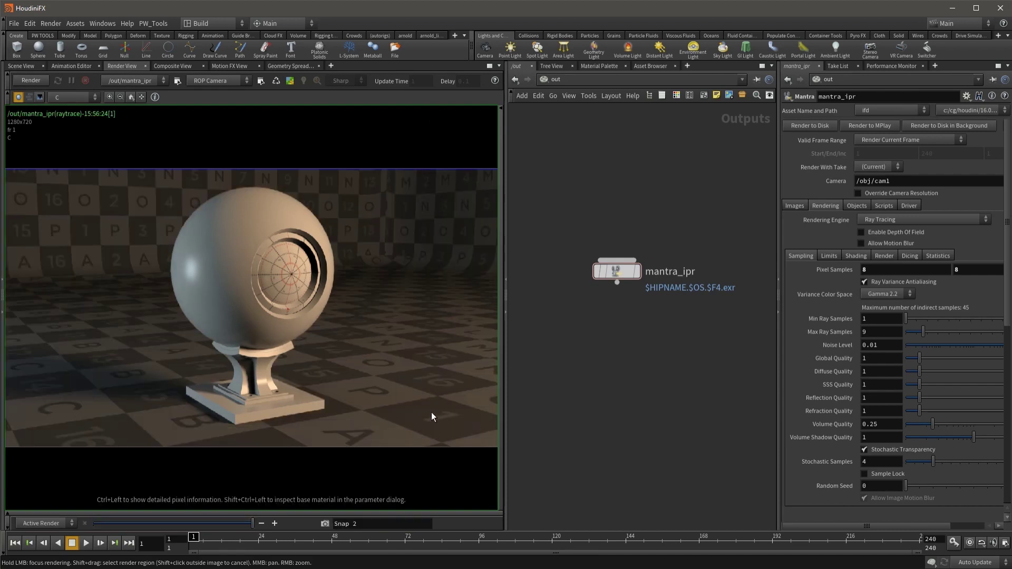
click(794, 206)
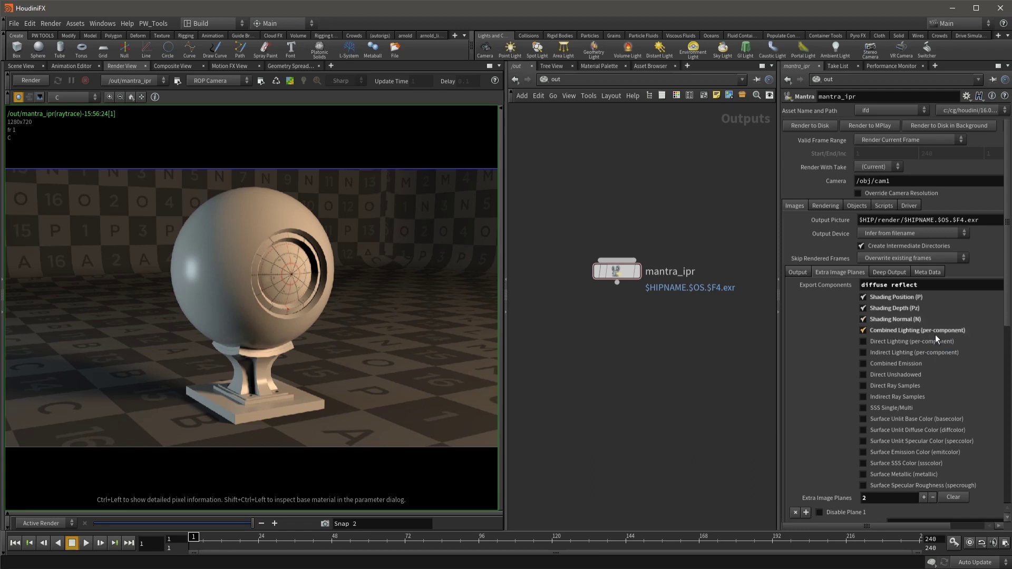
click(72, 96)
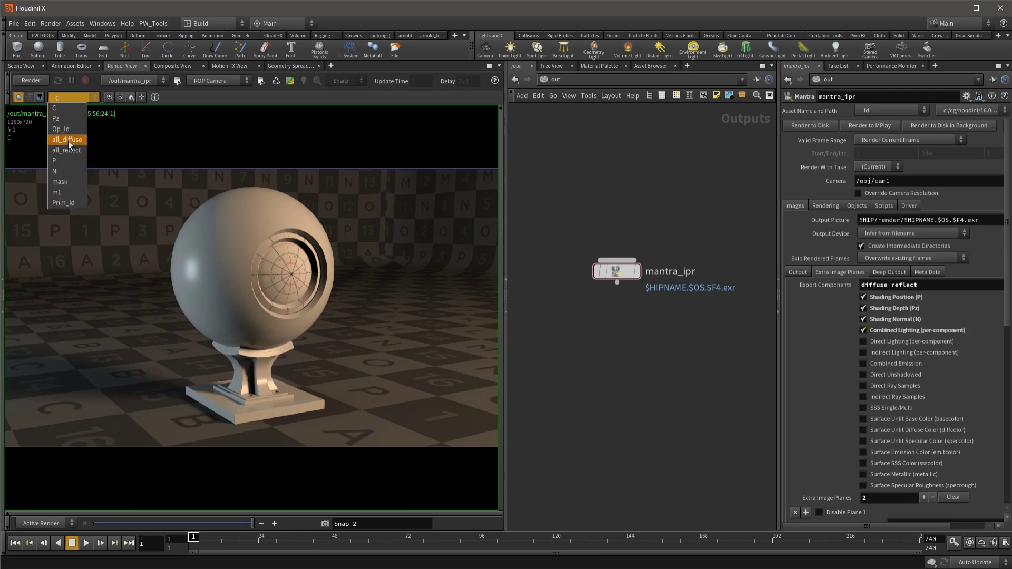
click(77, 139)
click(77, 101)
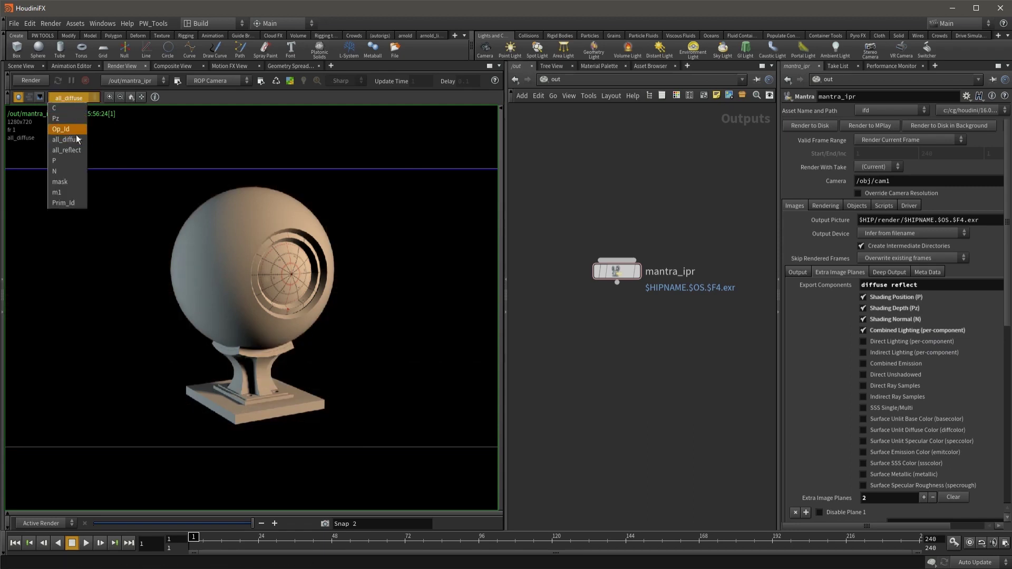
click(76, 150)
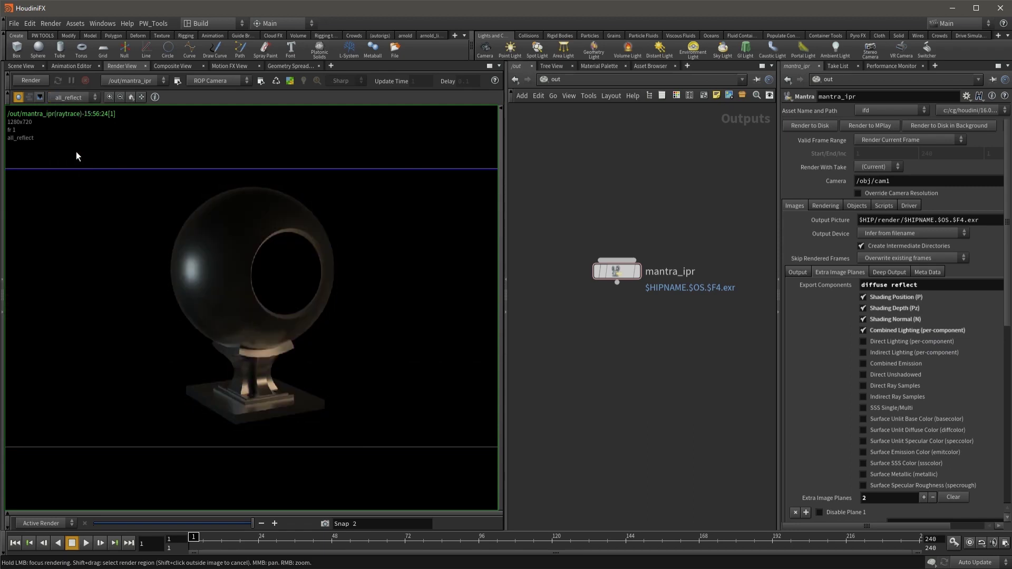
click(74, 99)
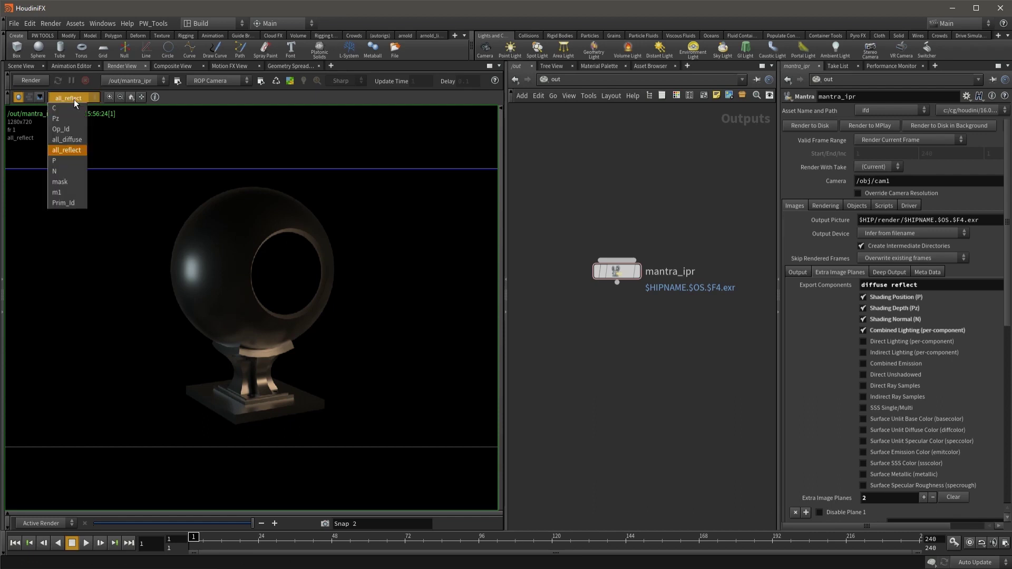
click(74, 138)
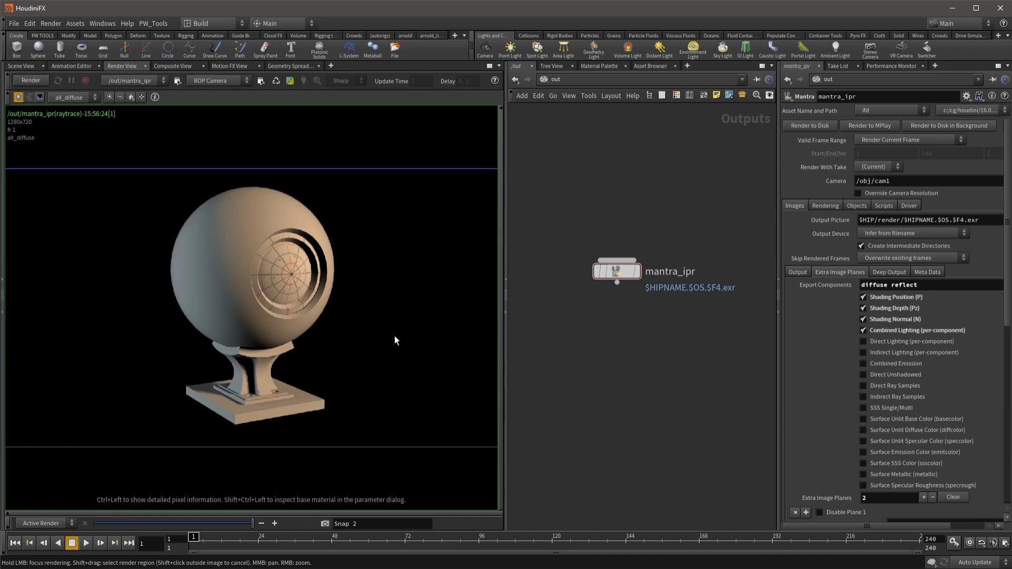
click(74, 98)
click(71, 105)
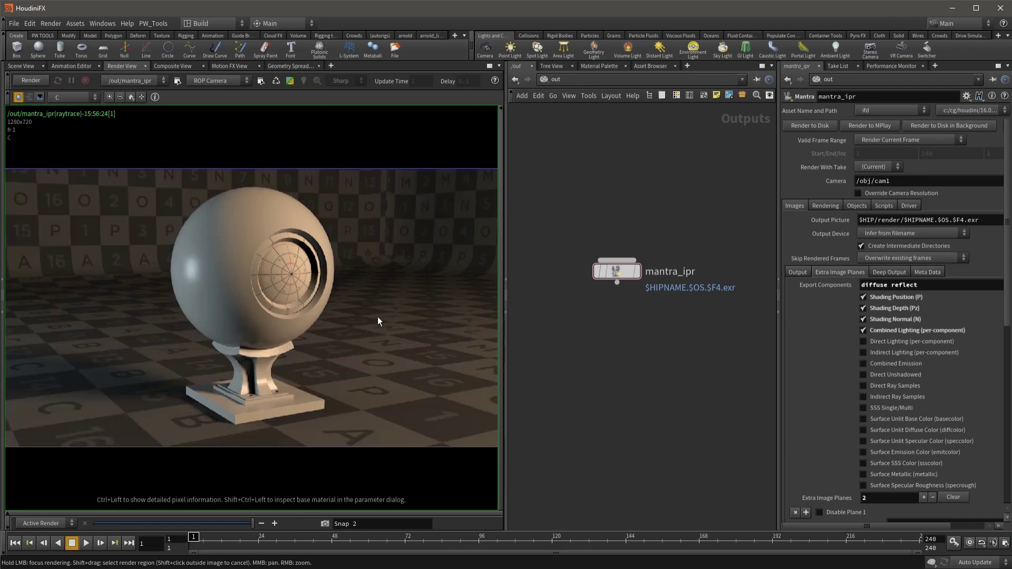
Step: Save the current rendered frame as ball.exr in the Desktop passes folder
right_click(308, 306)
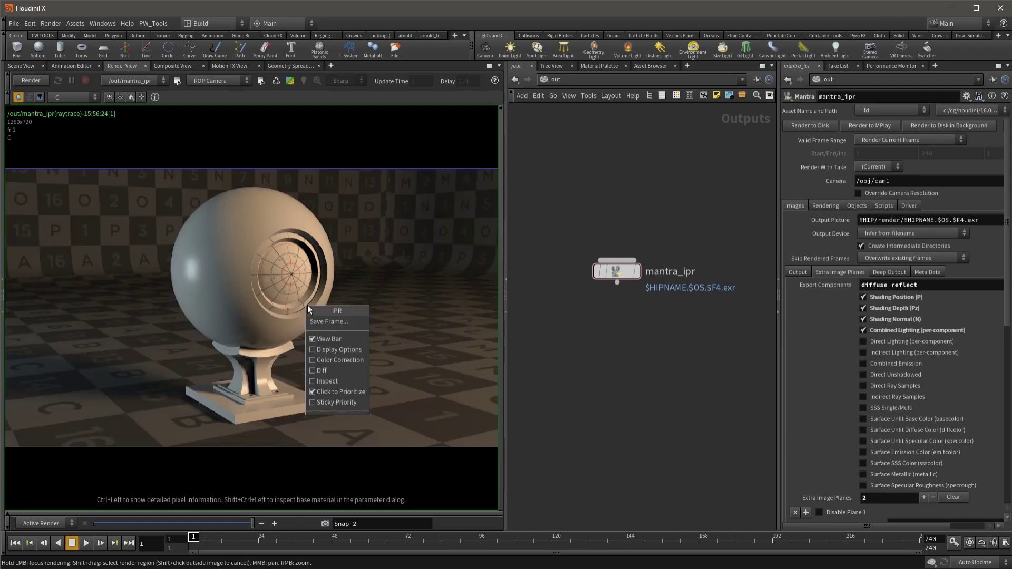
click(352, 325)
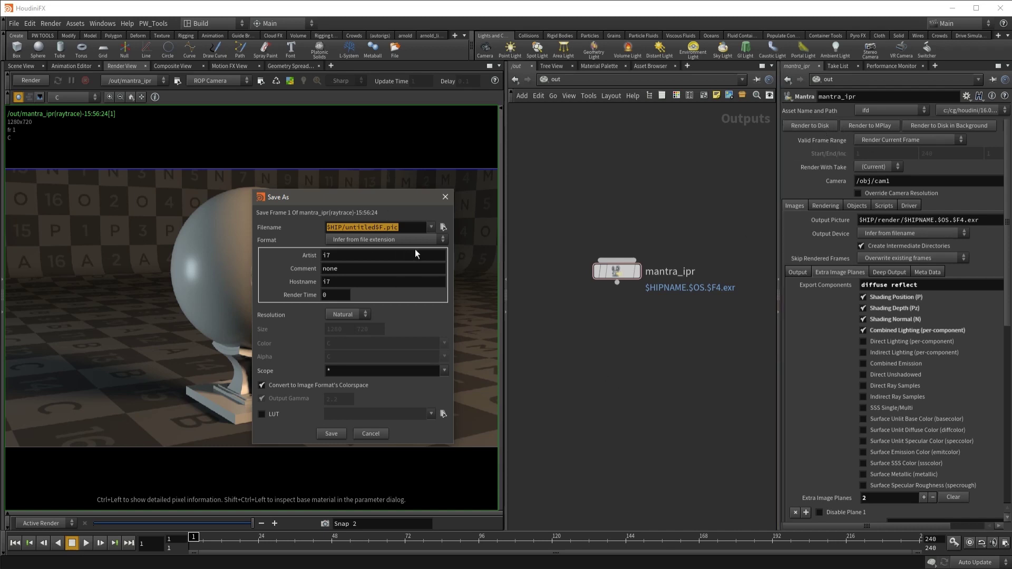
click(443, 228)
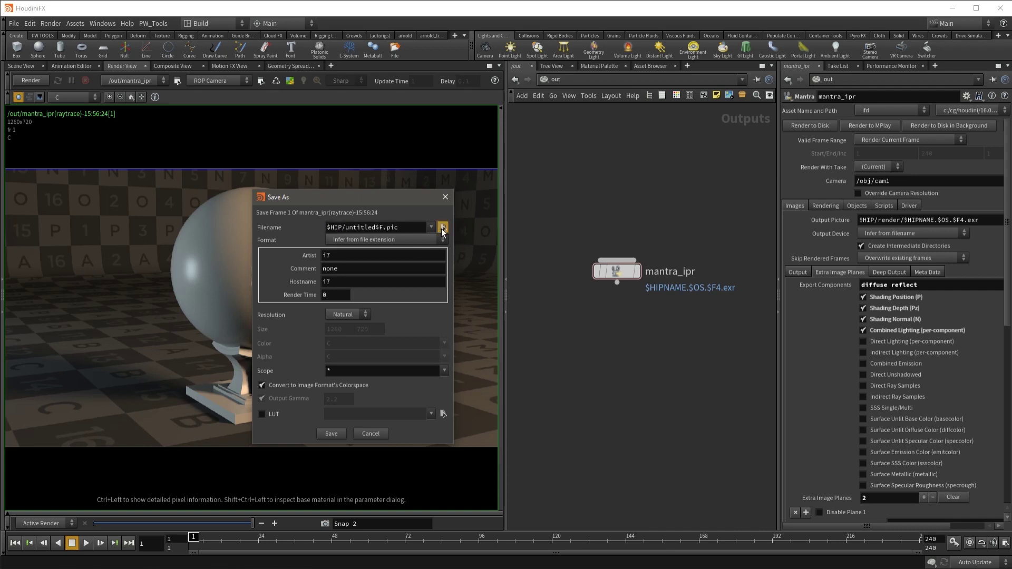
text(ball.exr)
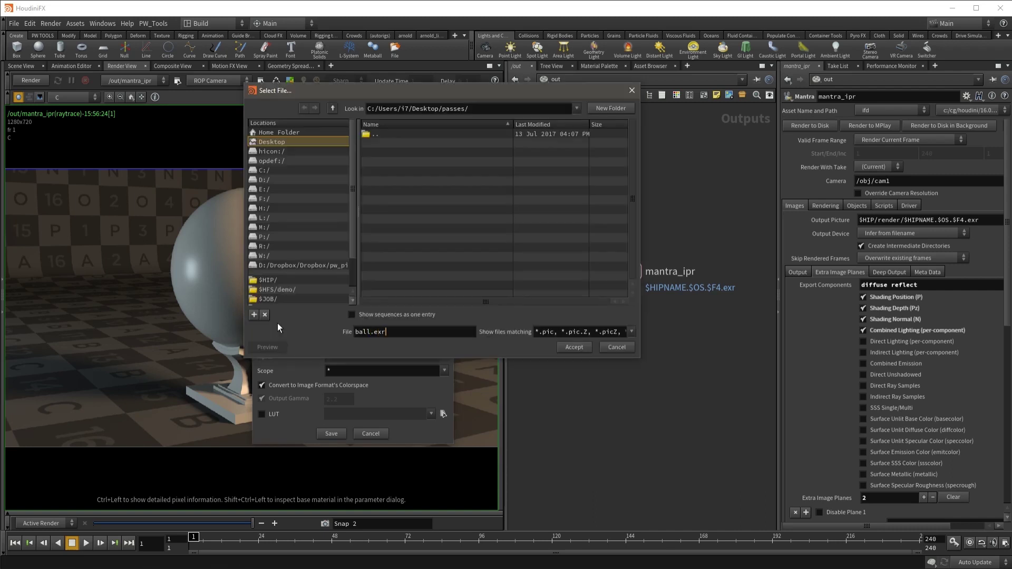
click(573, 348)
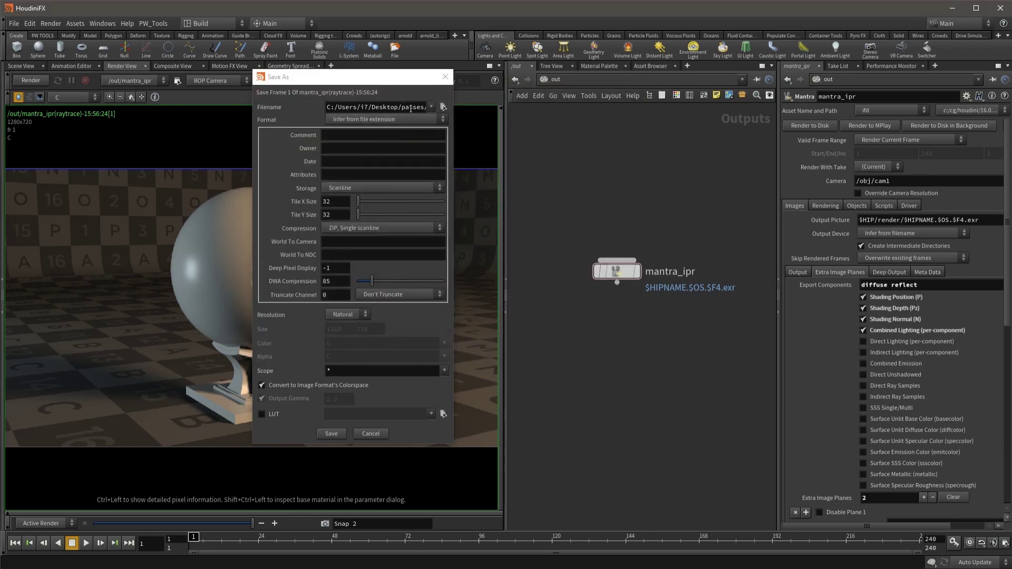
click(332, 433)
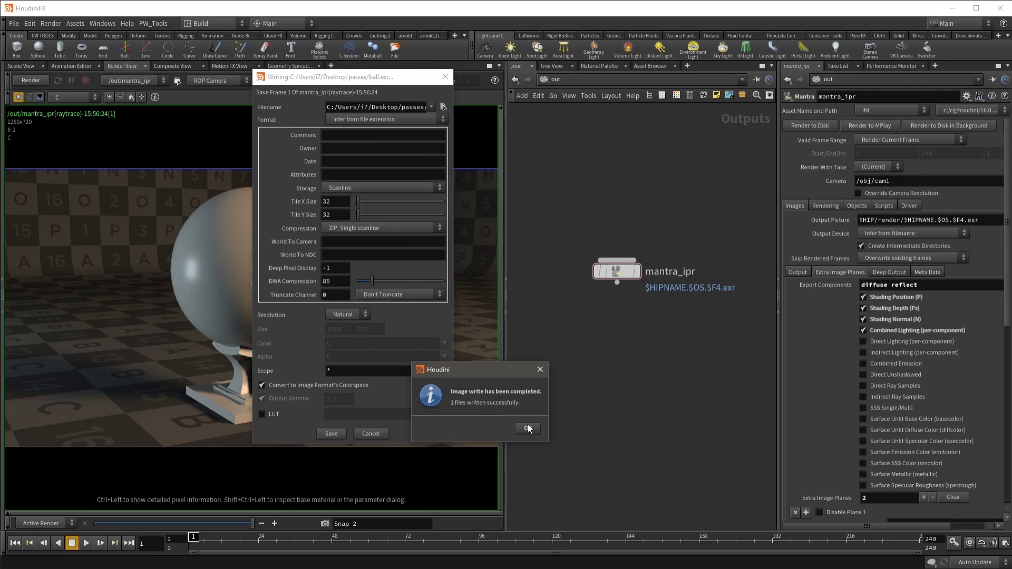
click(528, 428)
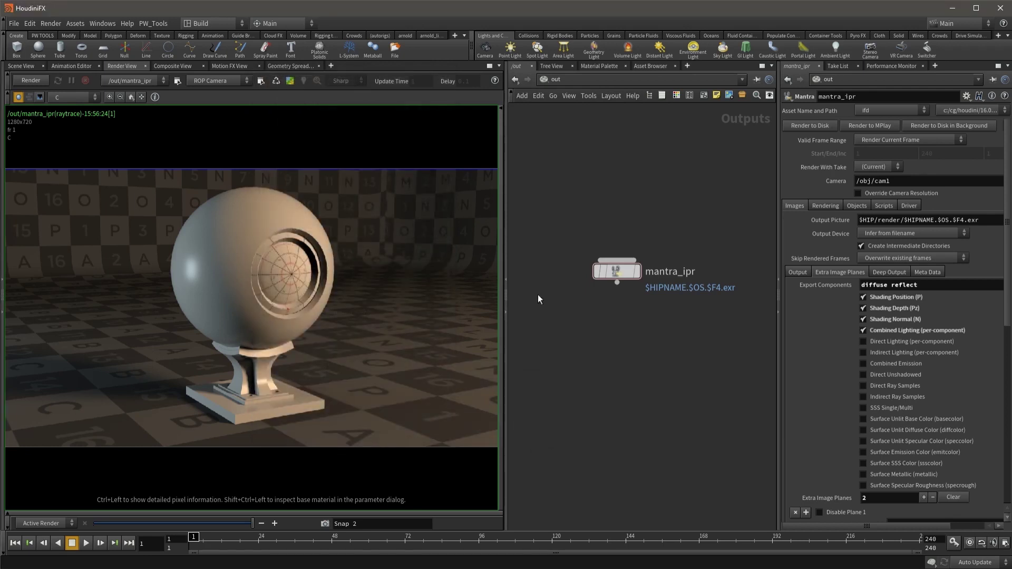
Step: Create an img1 Image Network under /img and go inside it
click(550, 76)
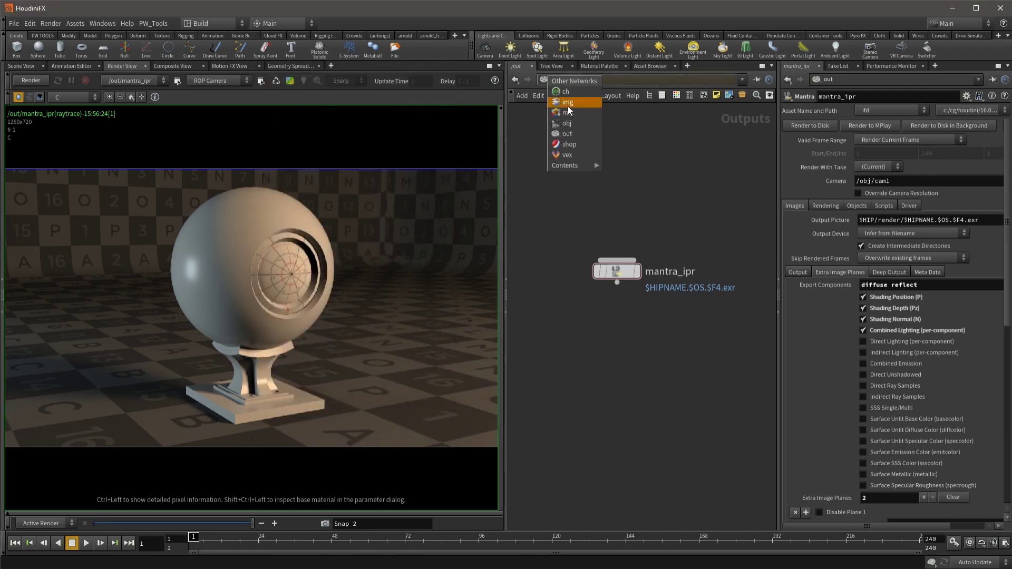
click(568, 106)
key(Tab)
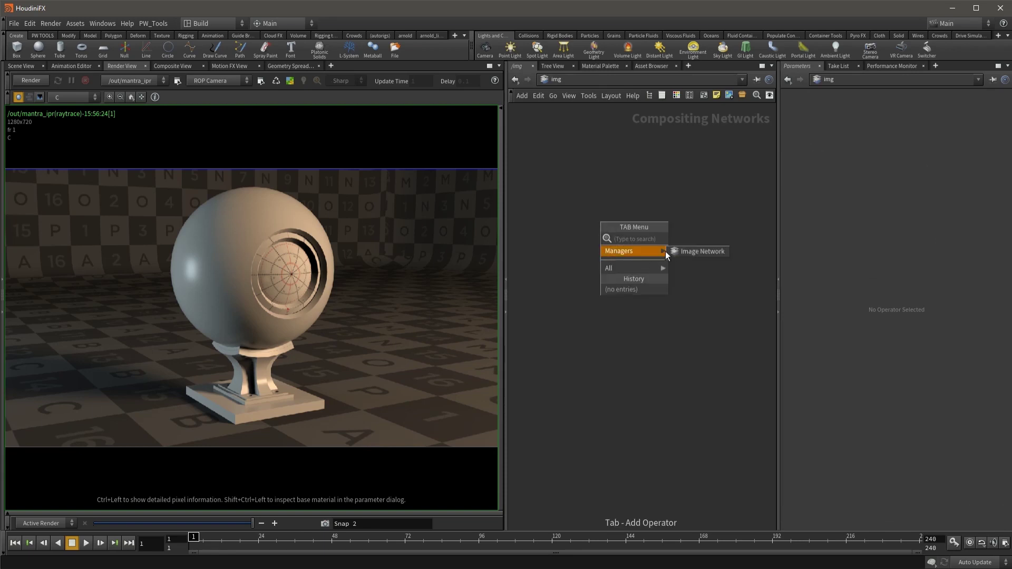
click(687, 252)
click(656, 269)
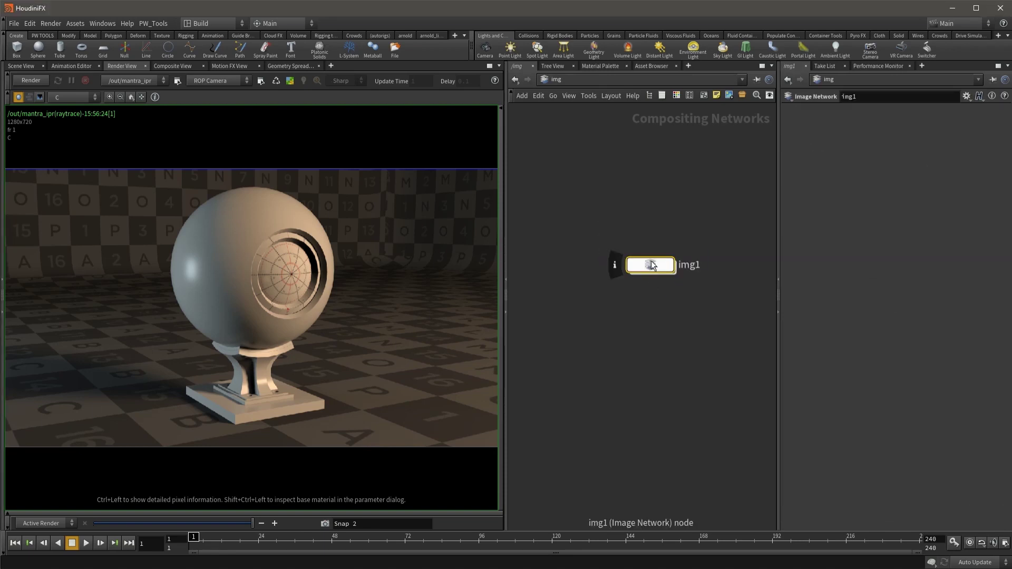
double_click(650, 263)
Step: Add a File node loading passes/ball.exr
key(Tab)
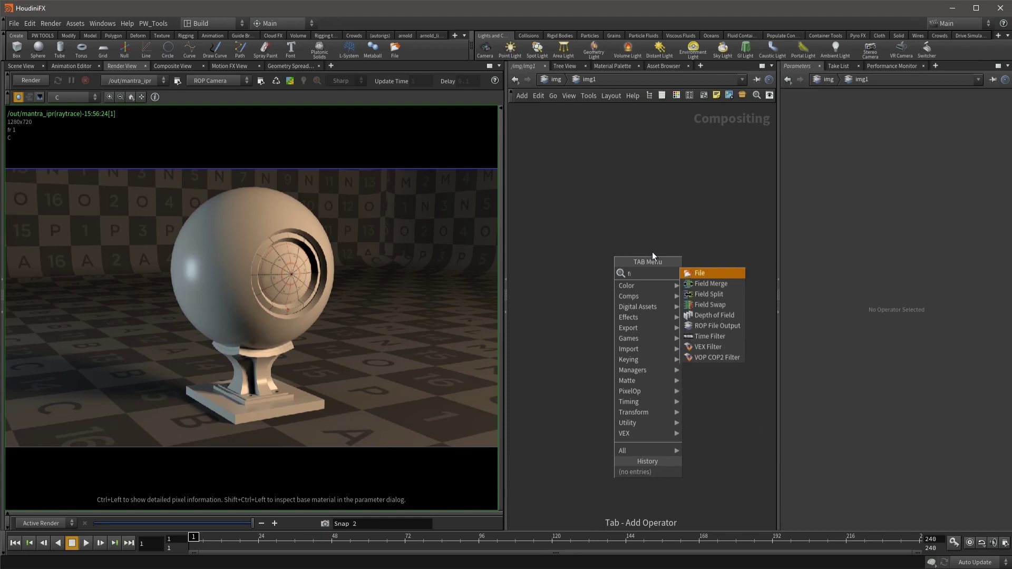
key(Escape)
click(627, 254)
key(ctrl+a)
key(ctrl+v)
key(Return)
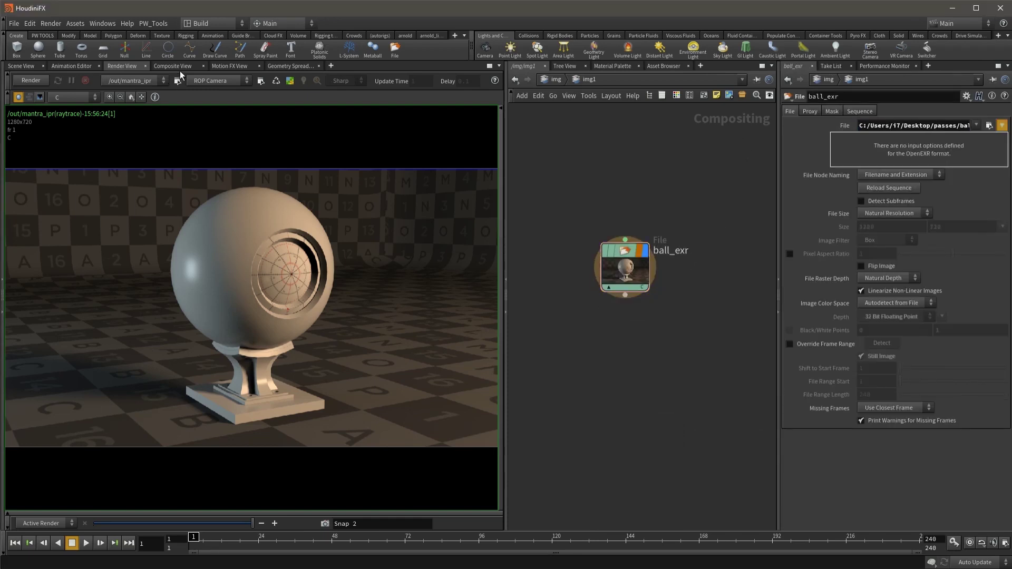
Step: View ball_exr's alpha and Pz depth planes, adjusting viewer gain and offset to reveal depth
click(183, 66)
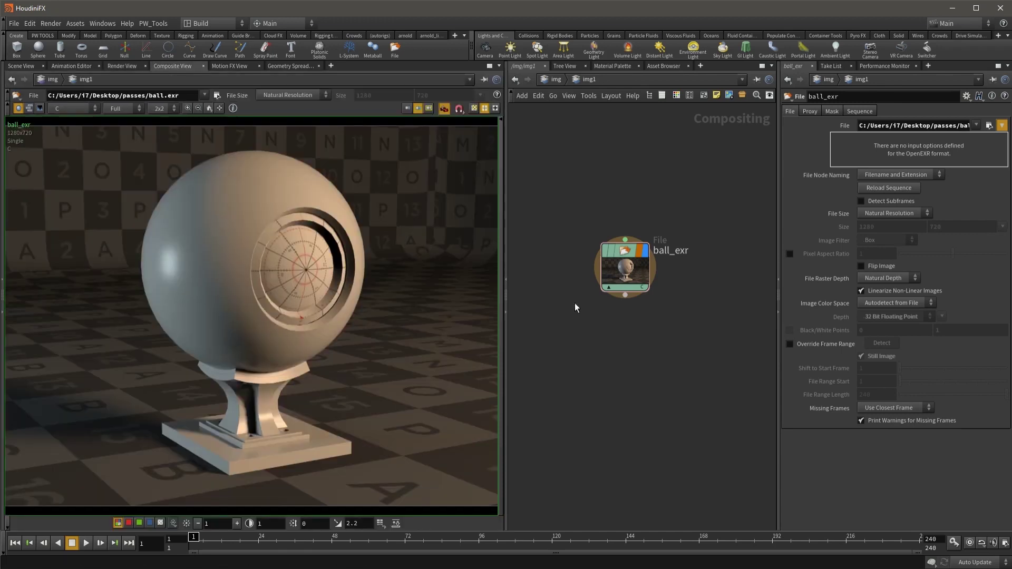
scroll(327, 312, down, 2)
scroll(317, 309, down, 1)
scroll(303, 308, down, 1)
scroll(309, 306, down, 1)
click(84, 110)
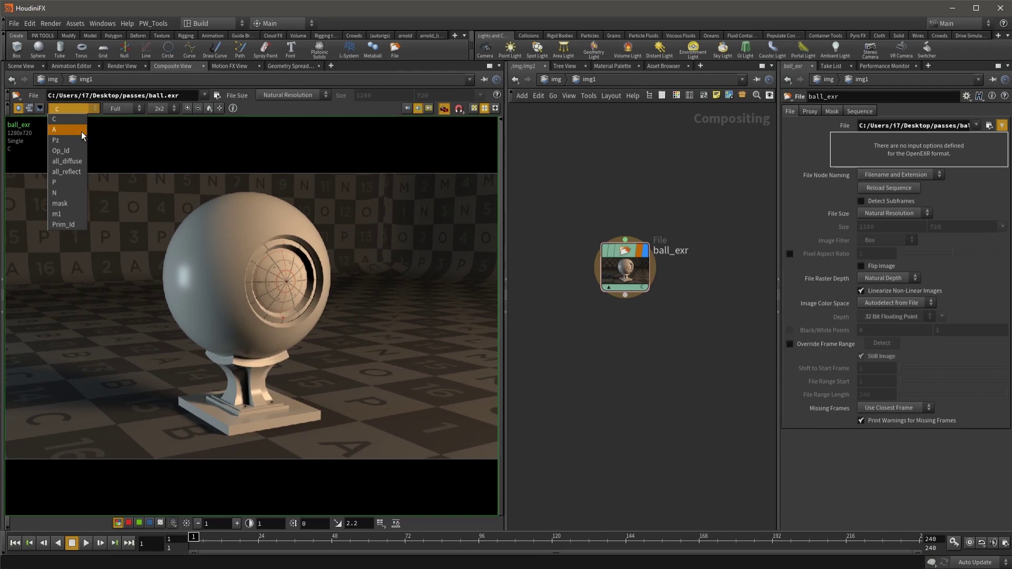
click(78, 128)
click(78, 109)
click(77, 141)
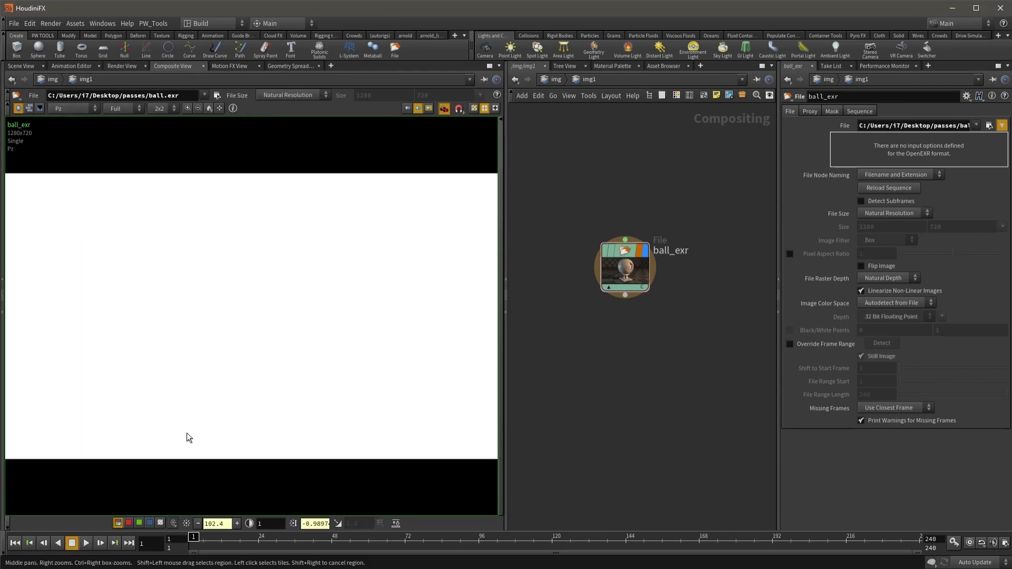
ctrl+middle_click(209, 519)
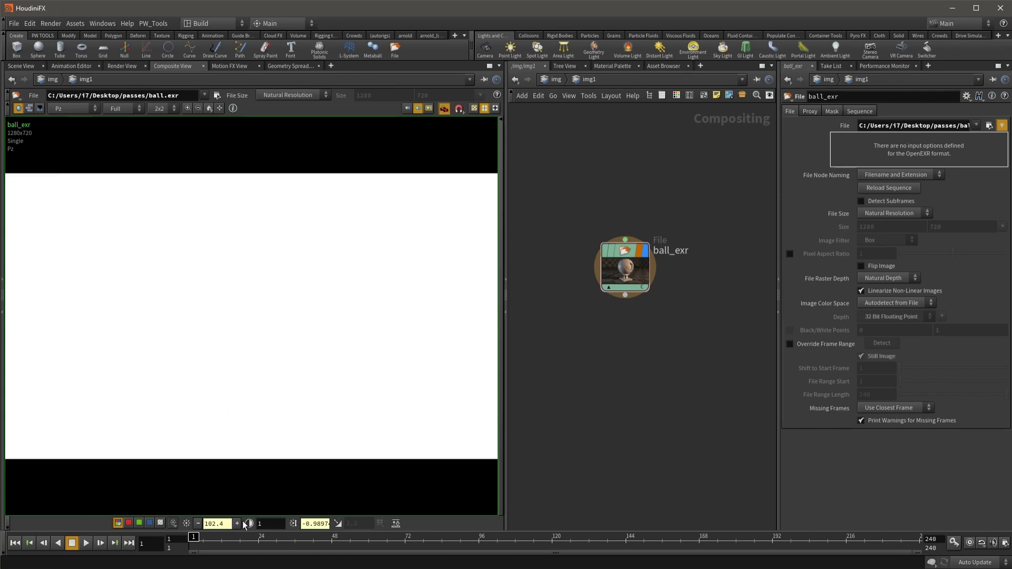
ctrl+middle_click(296, 524)
middle_drag(218, 524, 174, 501)
ctrl+middle_click(216, 524)
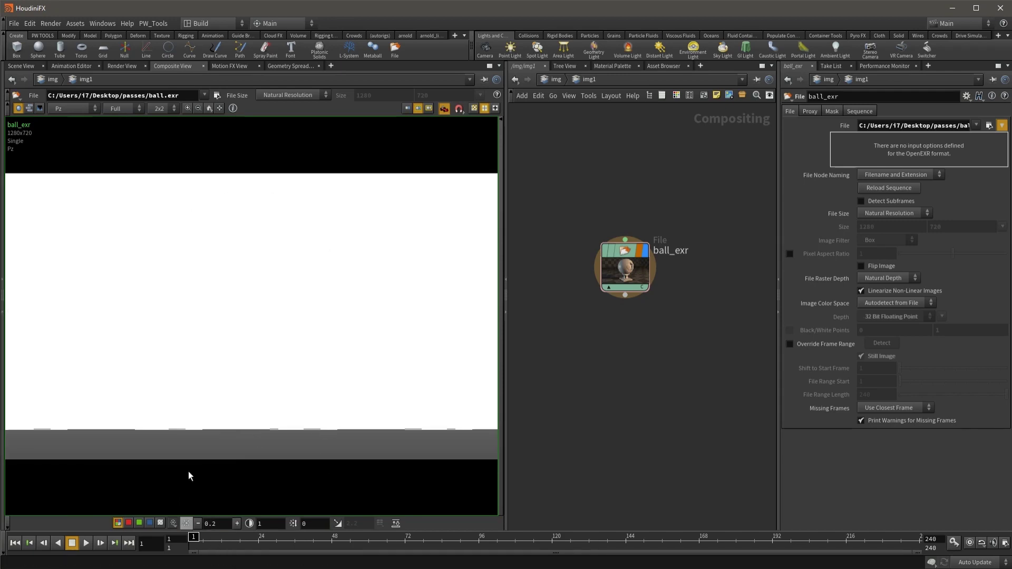
Step: Step through the all_diffuse, all_reflect, P position and N normal passes
click(73, 108)
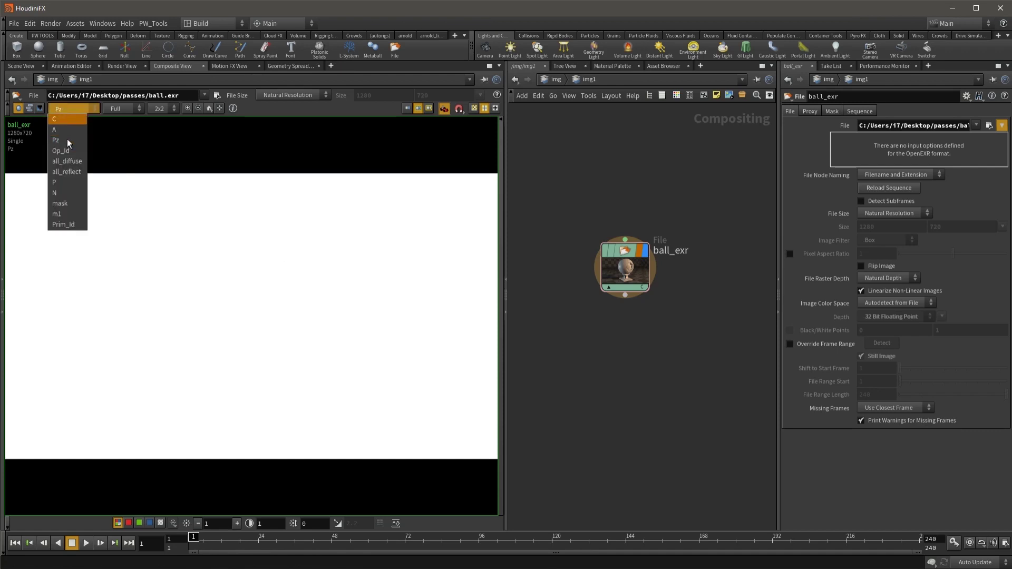
click(74, 163)
click(71, 111)
click(77, 173)
click(78, 109)
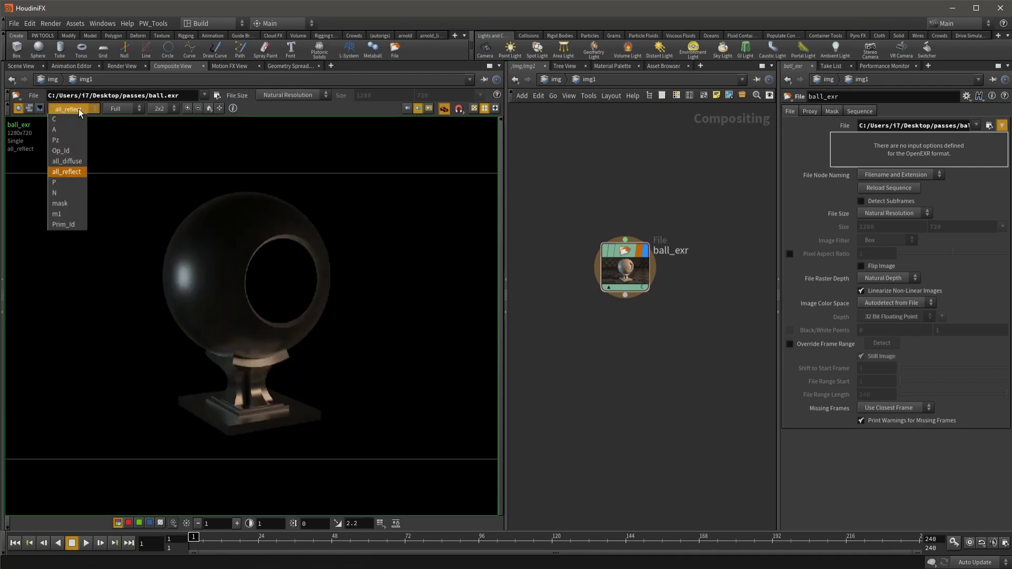
click(77, 182)
click(74, 112)
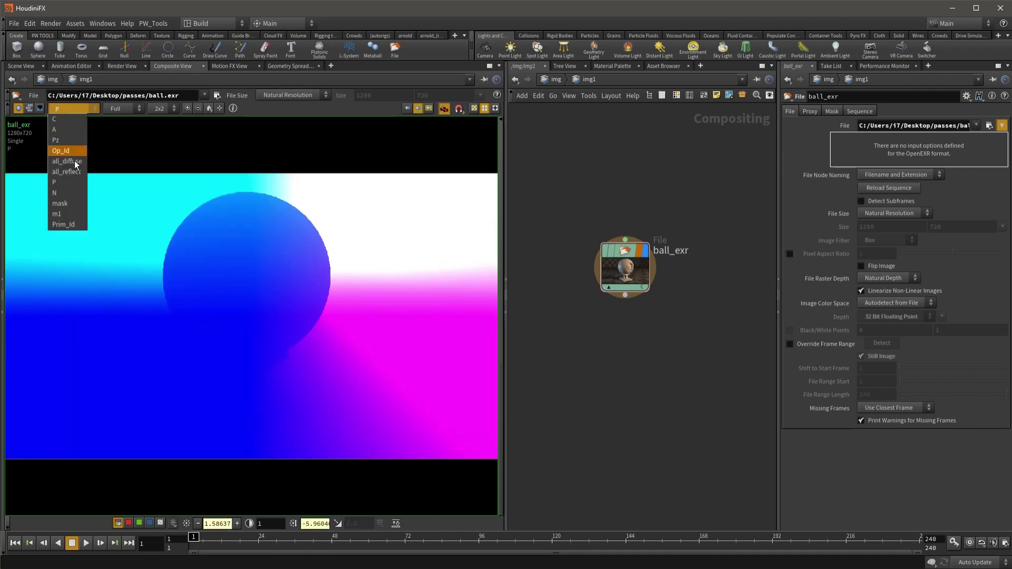
click(75, 192)
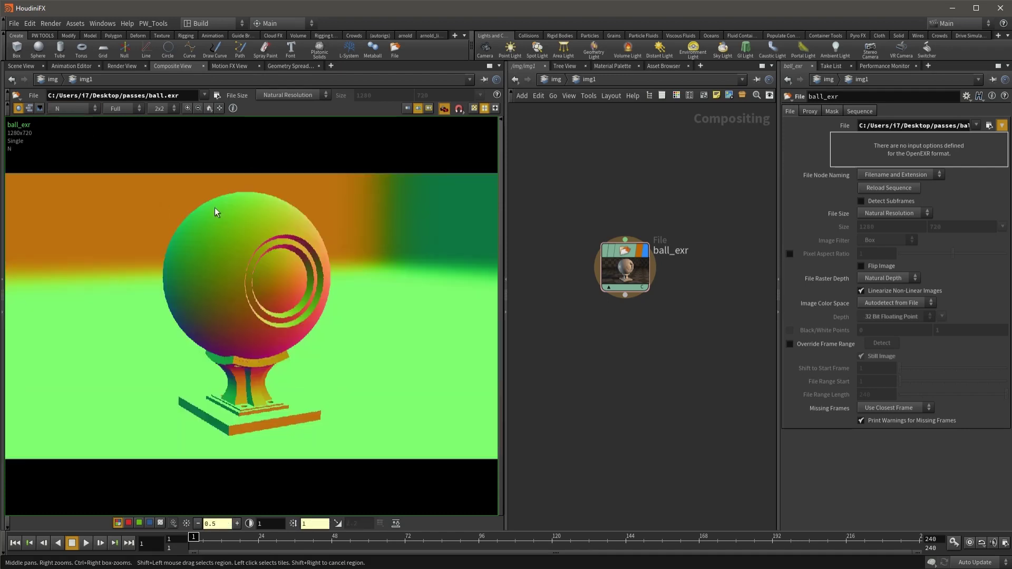
Step: Reset viewer value to 1 and offset to 0, return to the C plane, and enlarge the network editor
click(184, 522)
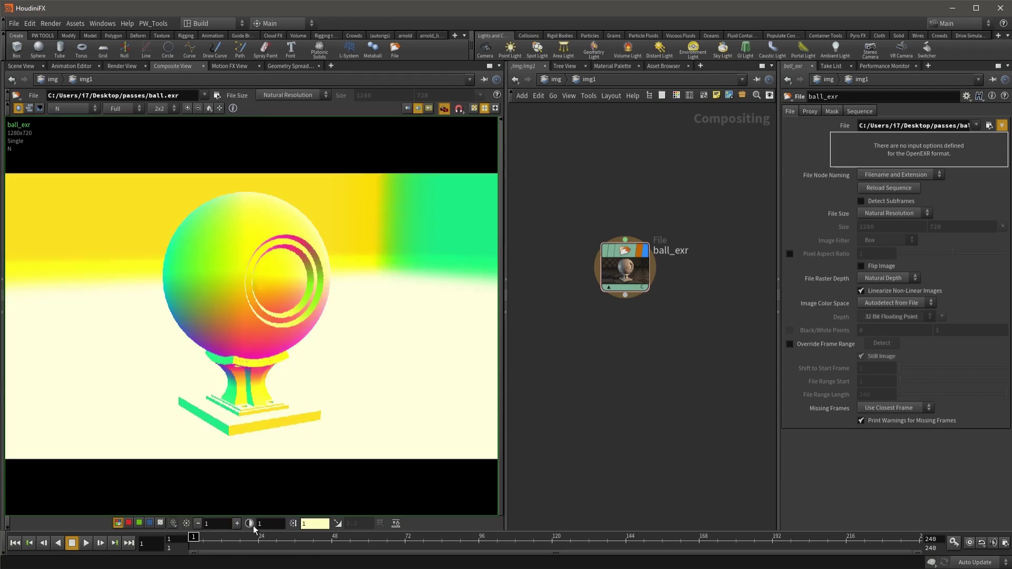
click(295, 524)
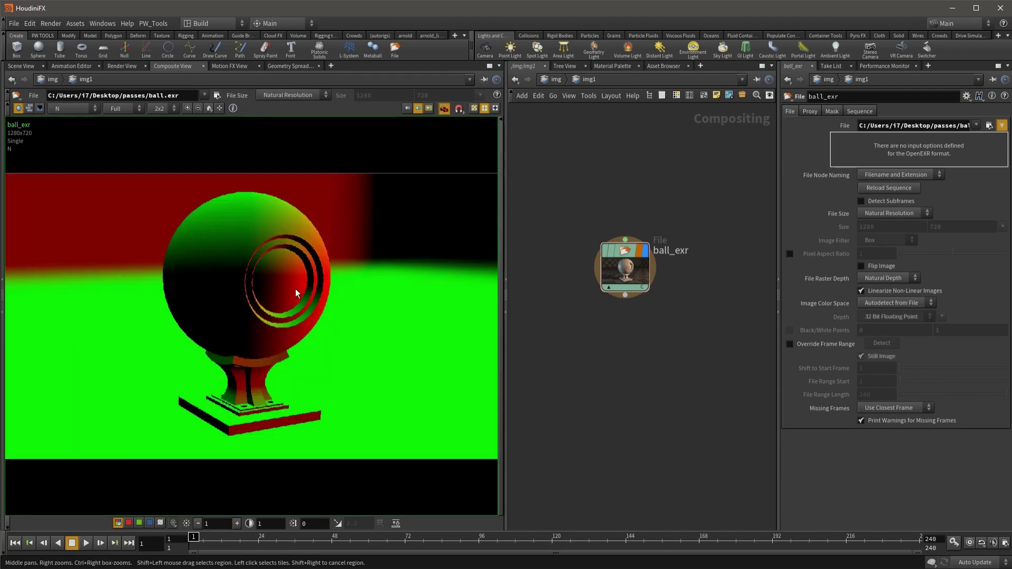
click(80, 108)
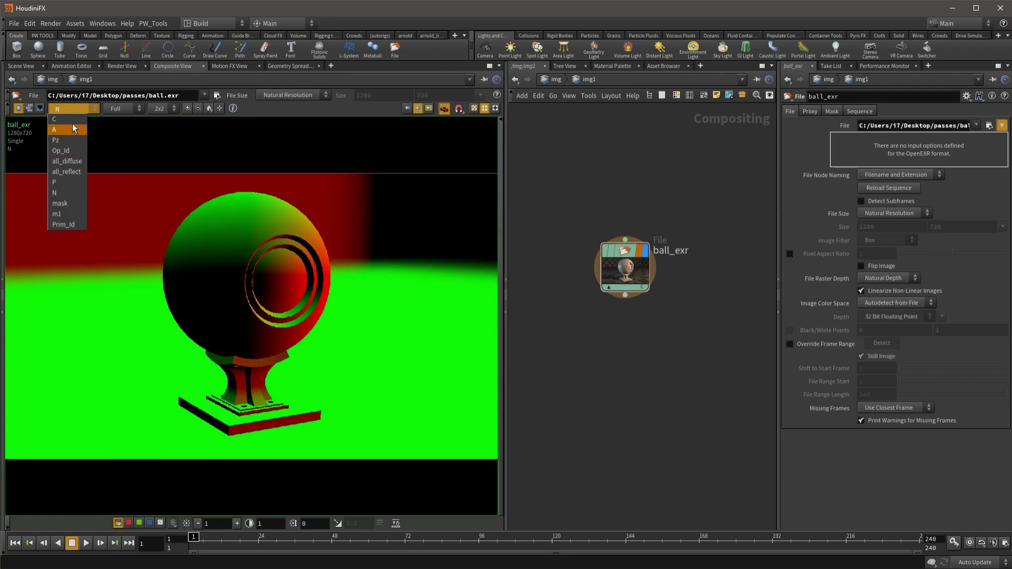
click(69, 119)
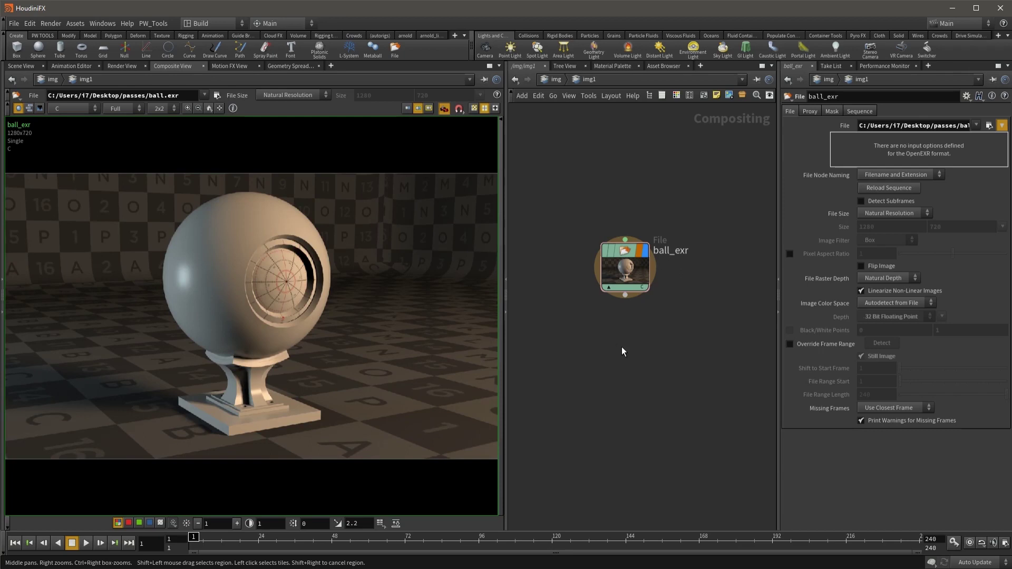
drag(505, 222, 417, 219)
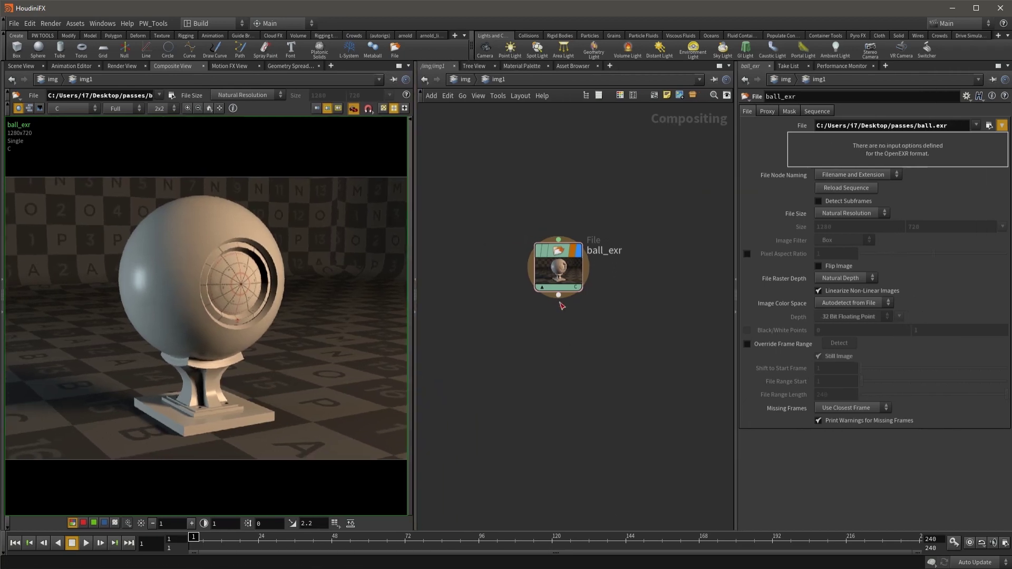
scroll(591, 293, up, 3)
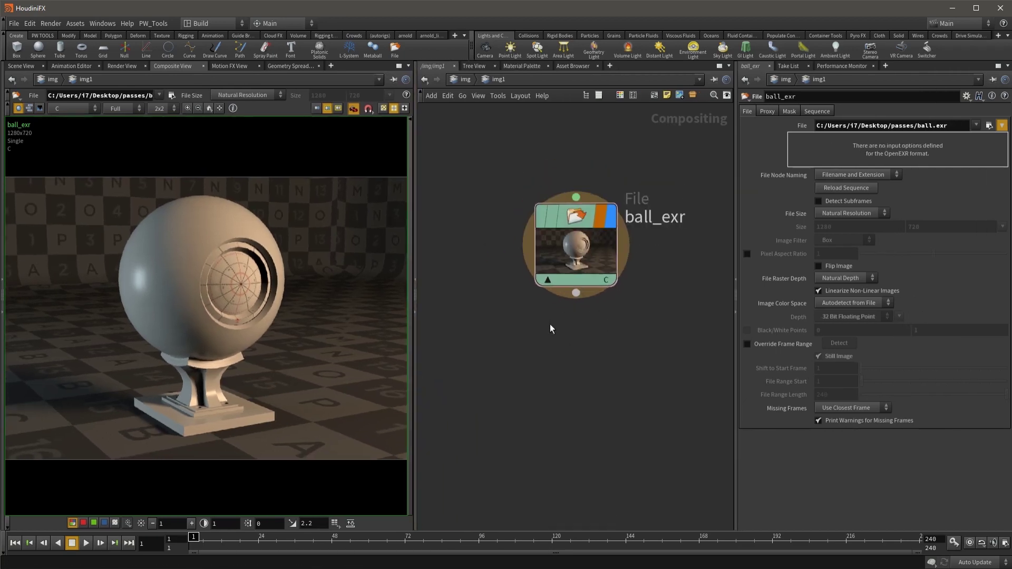
Step: Add channelcopy1 from ball_exr copying Input 1 : all_diffuse into target plane C, and display it
key(Tab)
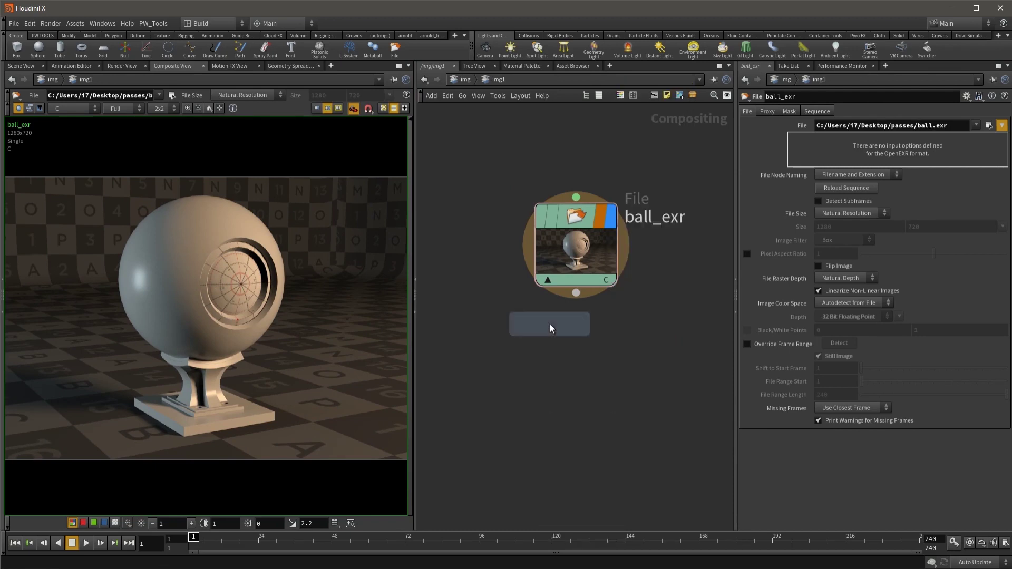
click(495, 352)
mouse_move(575, 293)
mouse_down()
mouse_move(489, 348)
mouse_move(494, 367)
mouse_up()
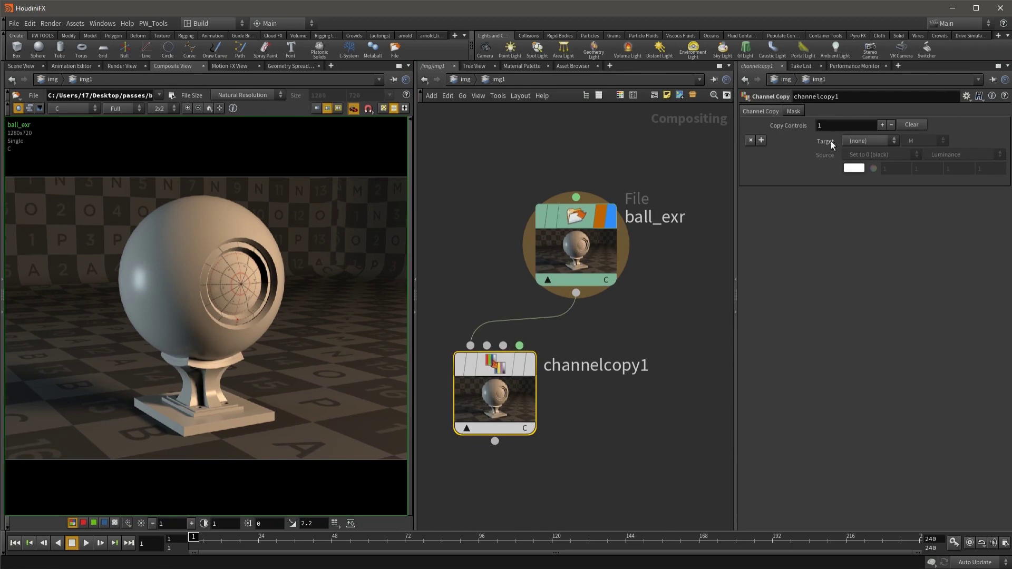
click(868, 143)
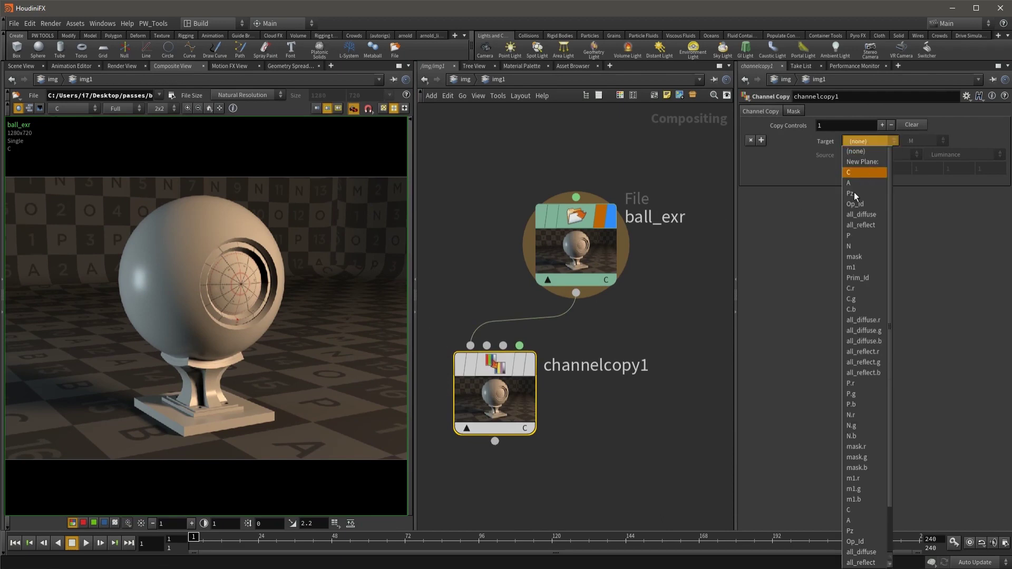
click(868, 172)
click(893, 155)
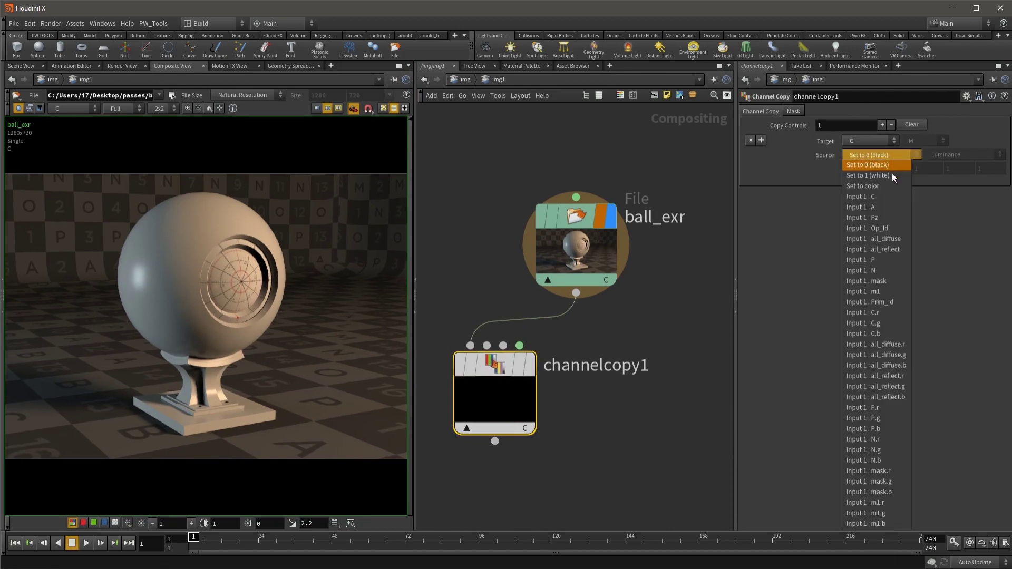
click(896, 239)
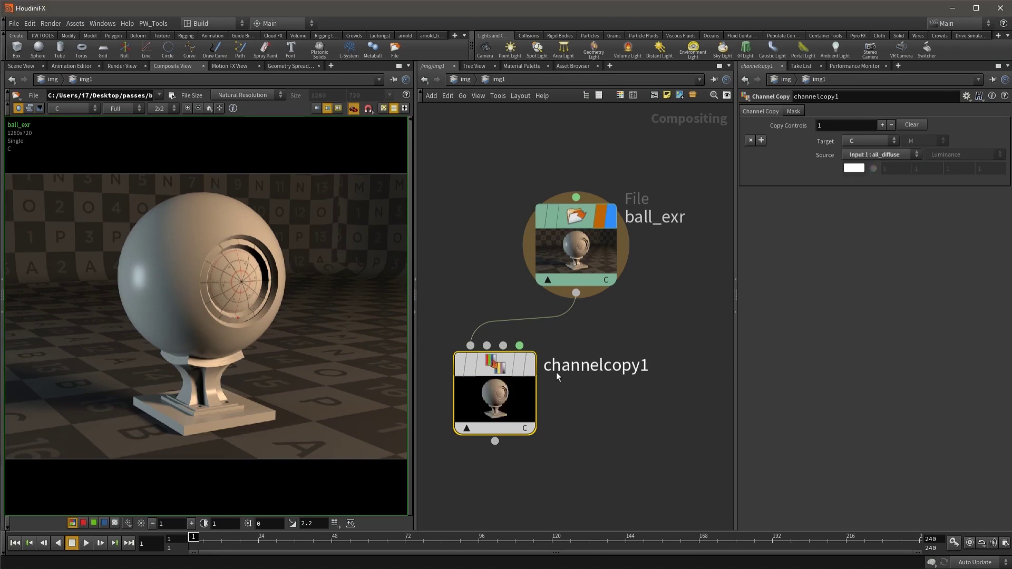
click(532, 368)
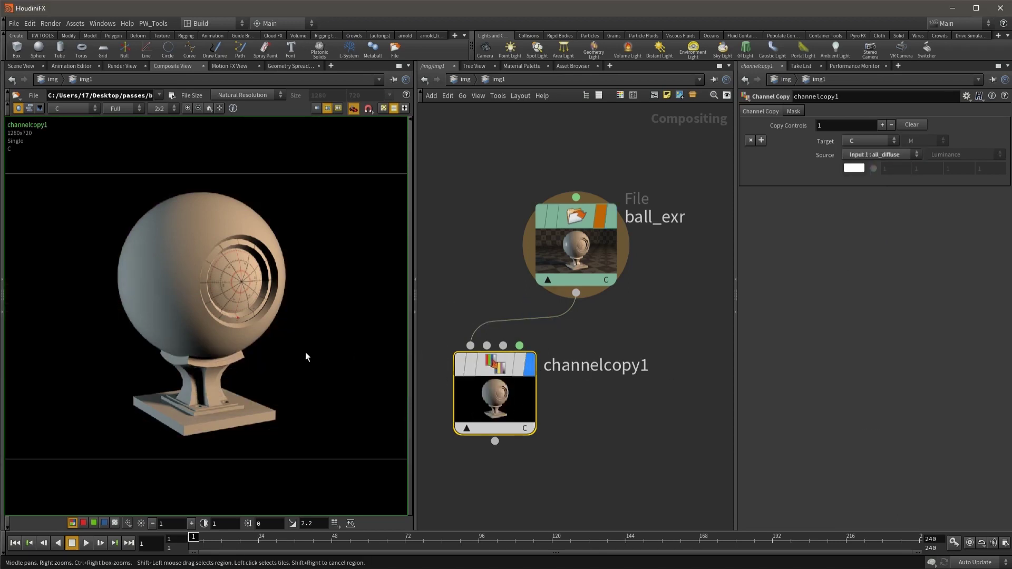
Step: Duplicate it as channelcopy2 with source Input 1 : all_reflect
key(ctrl+c)
key(ctrl+v)
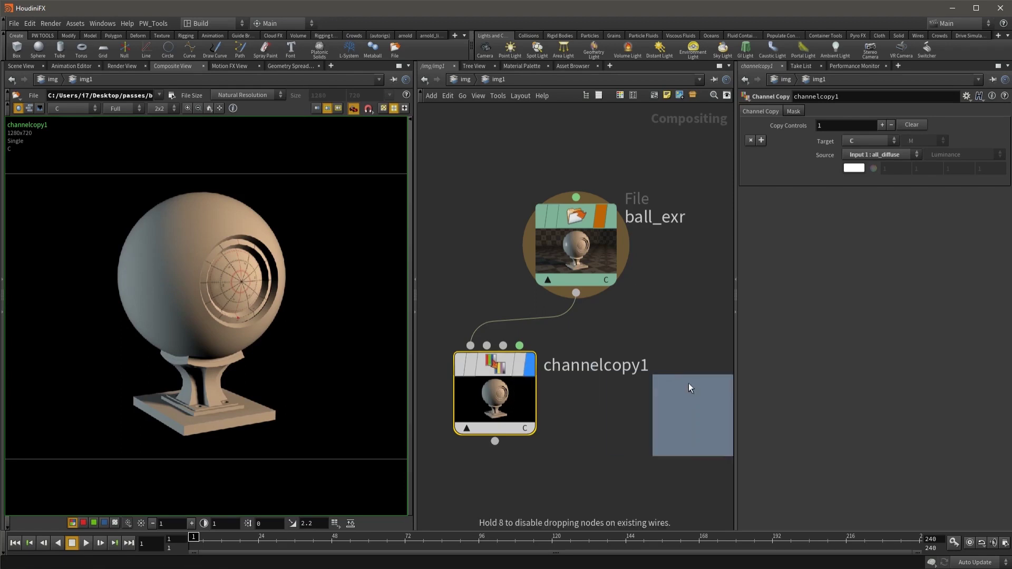
click(689, 384)
click(887, 155)
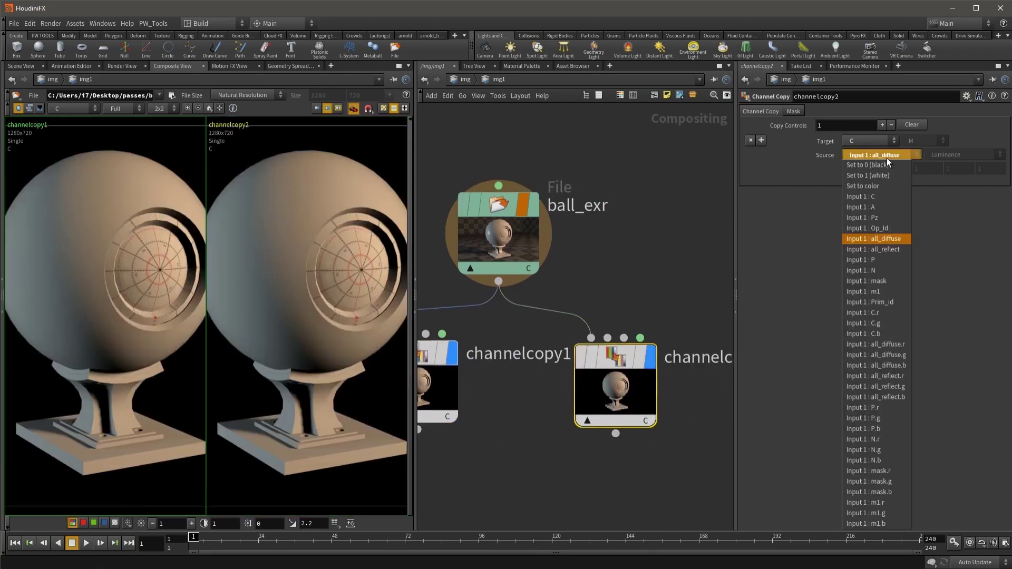
click(899, 250)
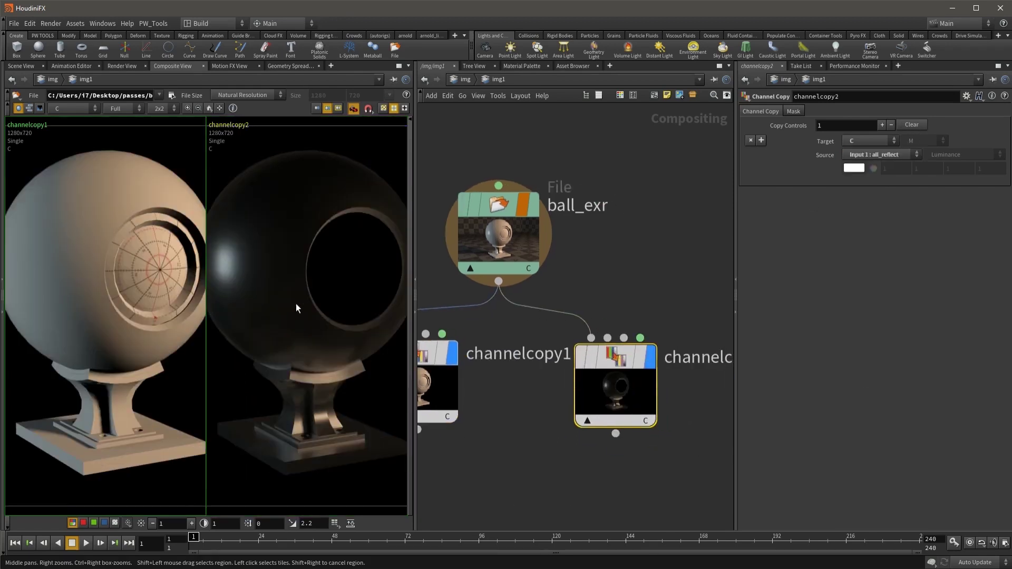
scroll(295, 304, down, 2)
scroll(116, 286, down, 2)
Step: Wire channelcopy1 and channelcopy2 into a displayed composite1 node set to the Add operation
key(h)
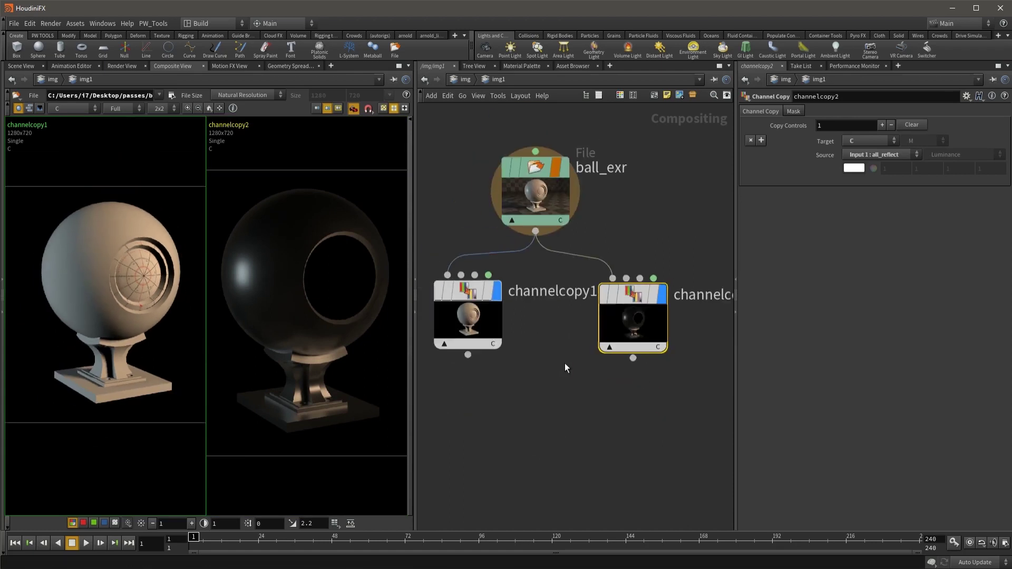
key(Tab)
text(com)
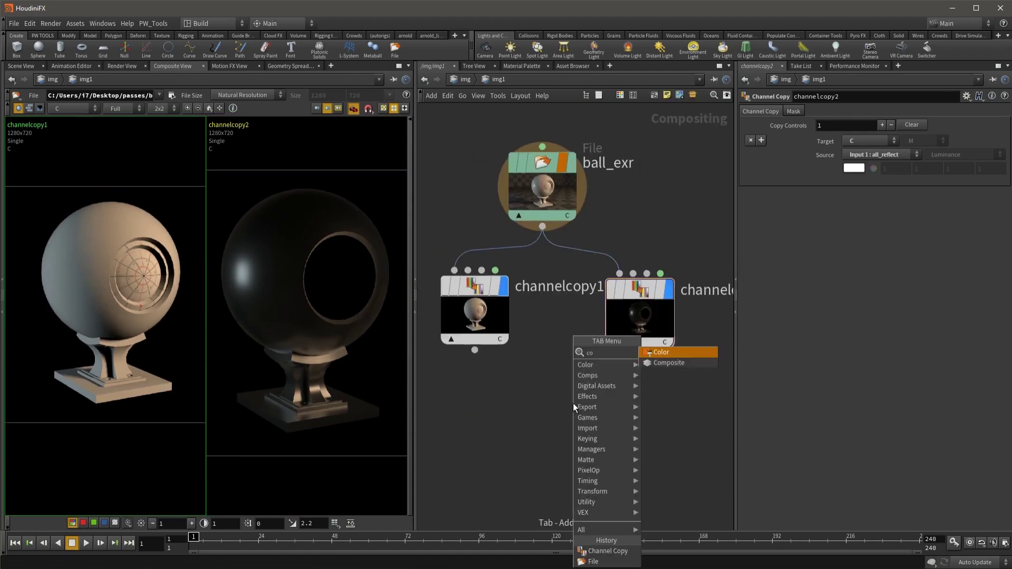
key(Return)
click(543, 423)
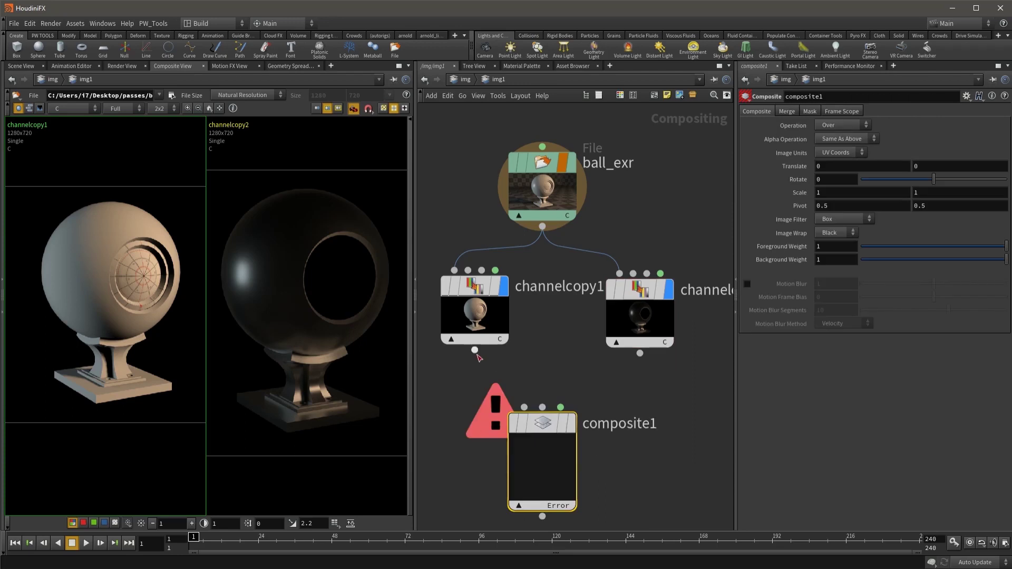
drag(640, 353, 546, 406)
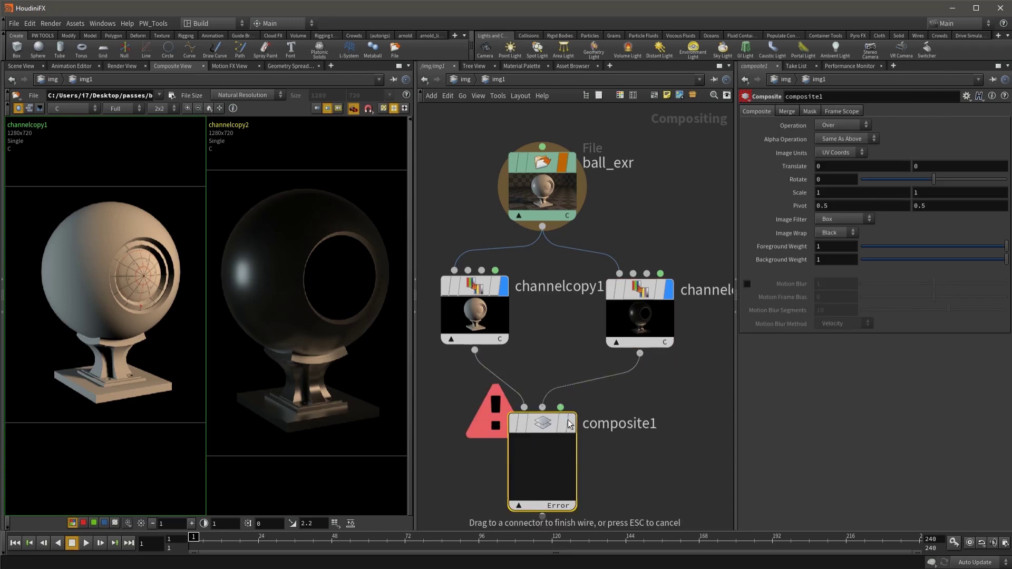
click(569, 424)
click(838, 126)
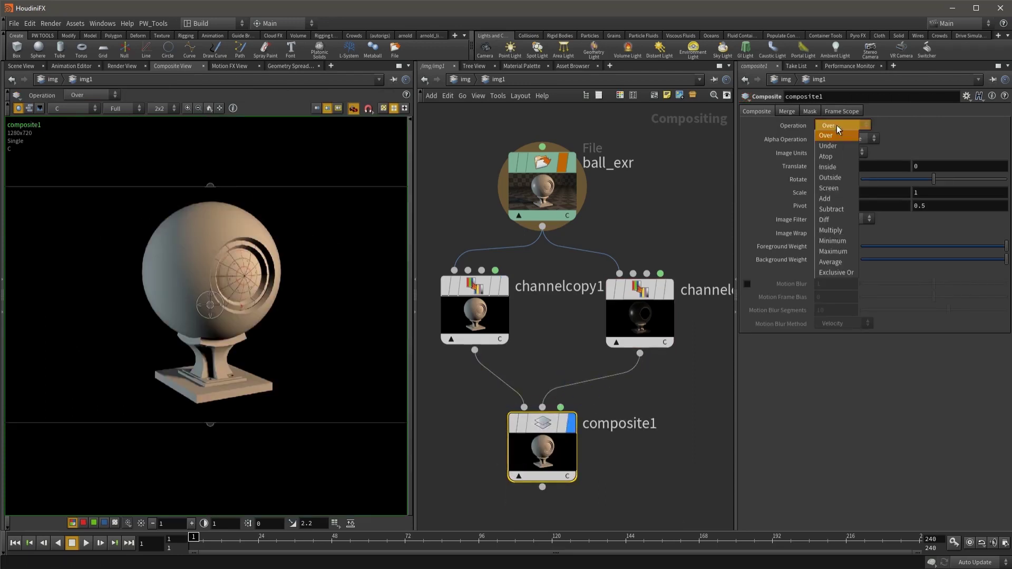
click(842, 201)
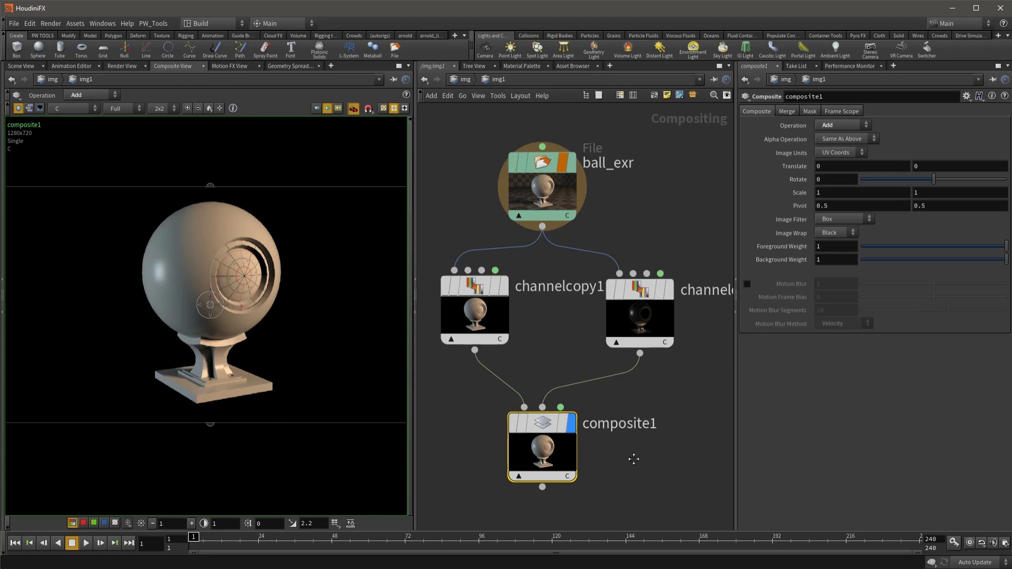
scroll(634, 460, down, 3)
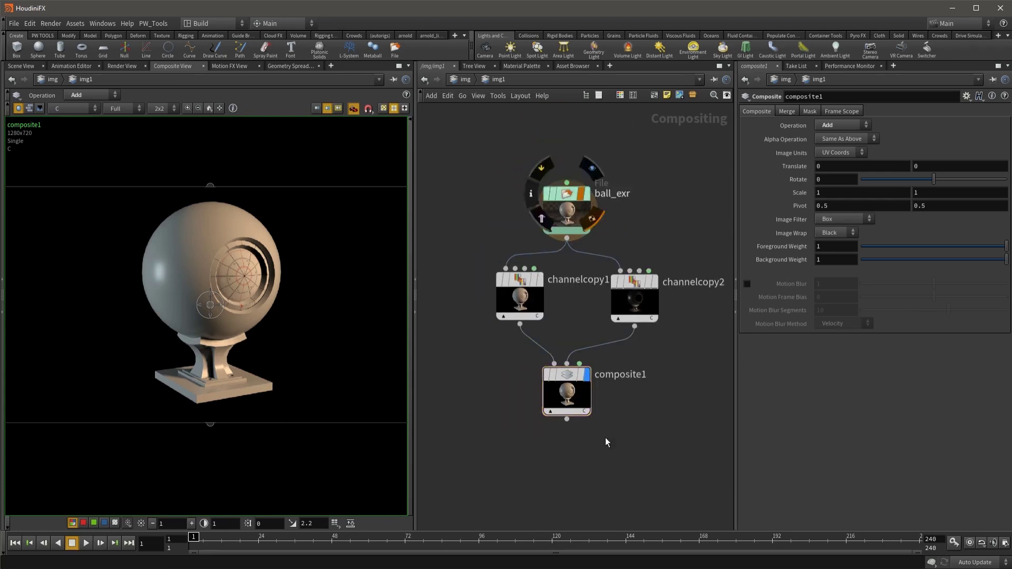
key(Tab)
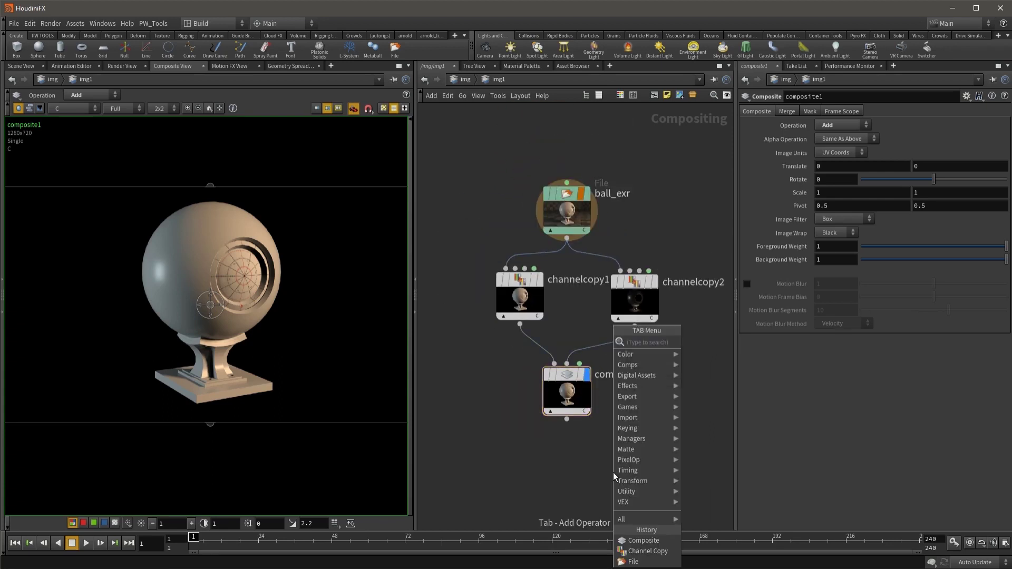
Step: Add a displayed composite2 fed by composite1 and ball_exr
text(com)
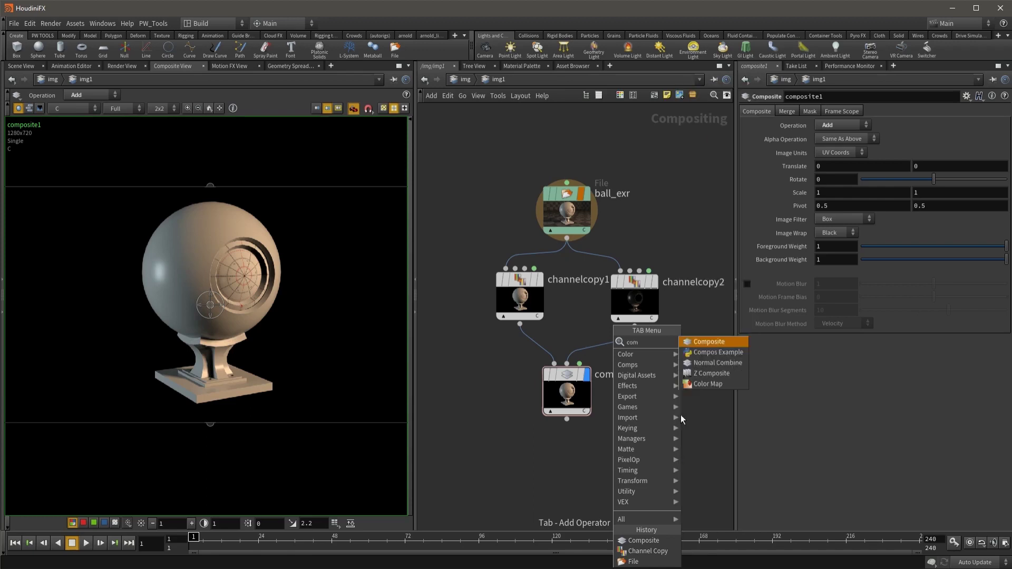
click(707, 341)
click(647, 452)
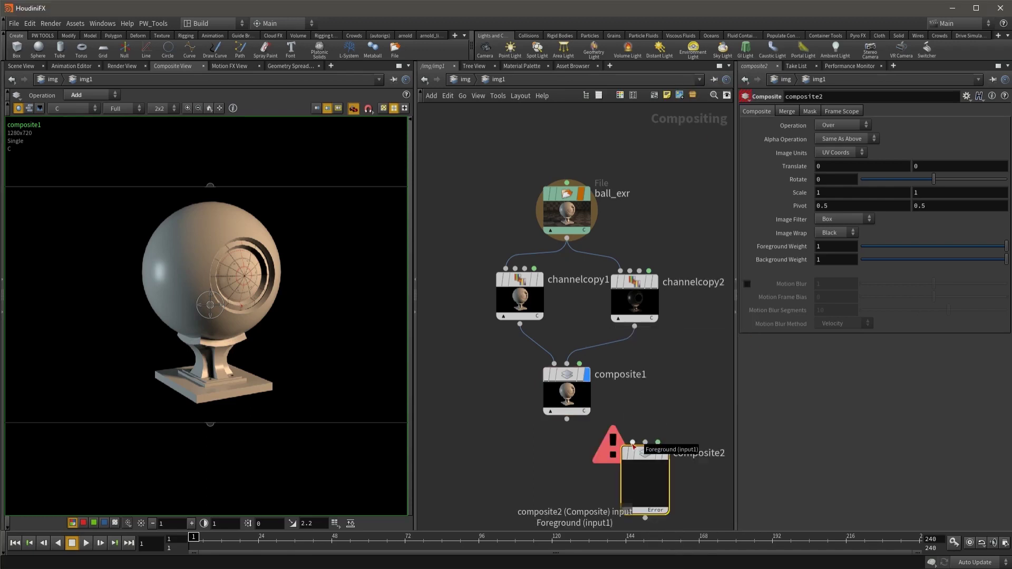
drag(633, 445, 567, 420)
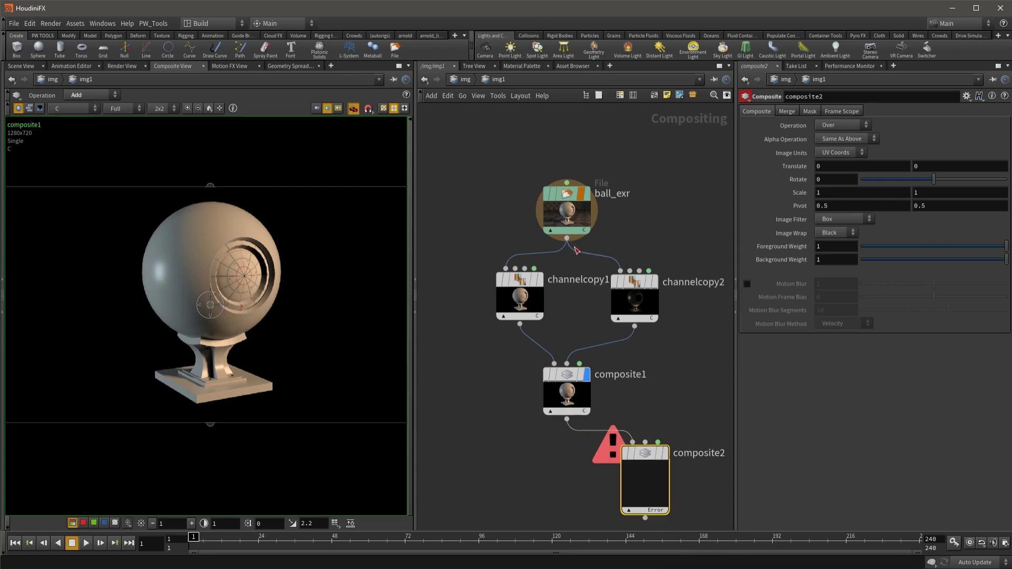
drag(567, 240, 649, 435)
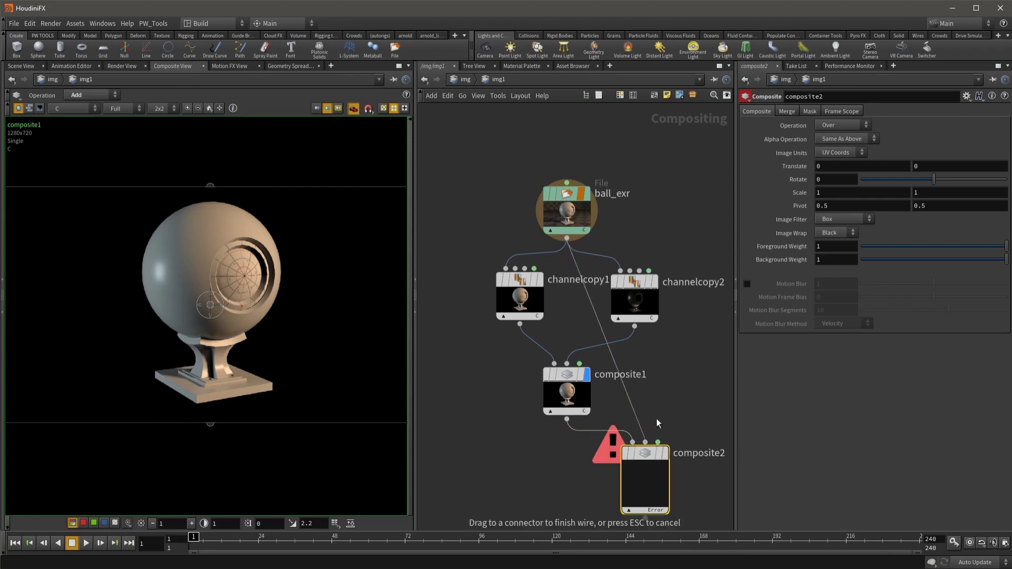
click(658, 423)
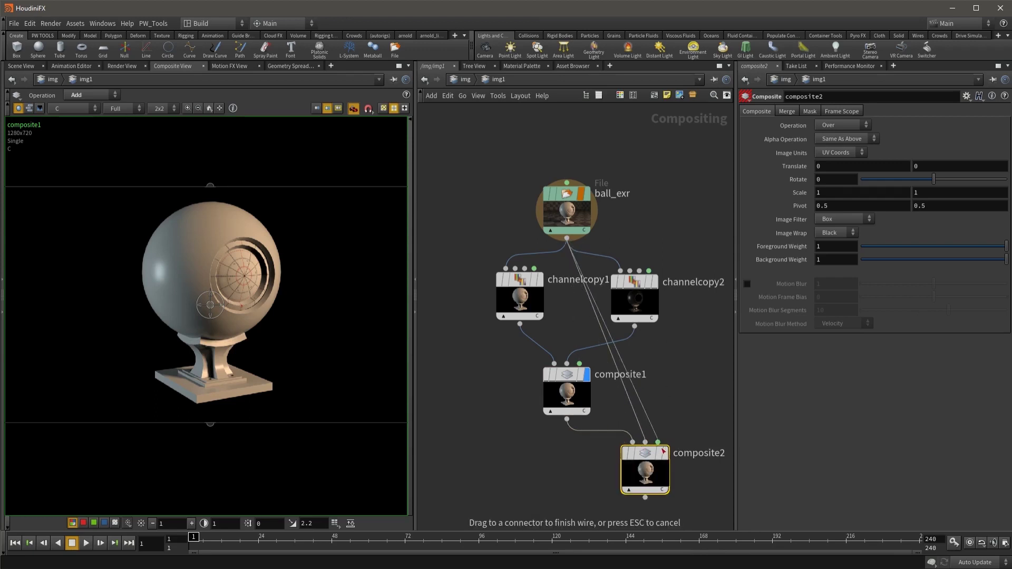
click(663, 451)
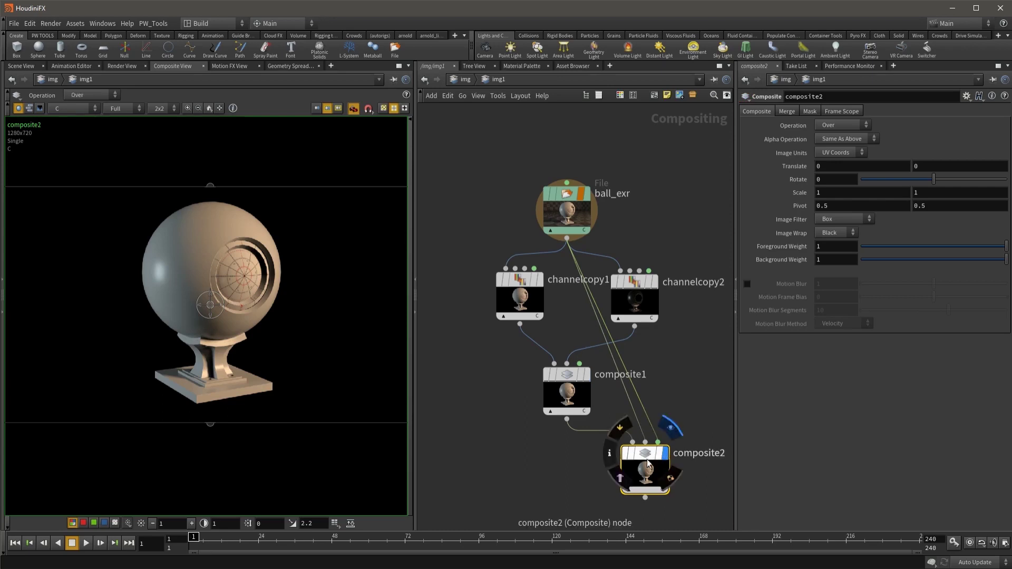
Step: Set composite2's Operation Mask to mask.r, compare against ball_exr, and rearrange the composite nodes
click(806, 112)
click(899, 137)
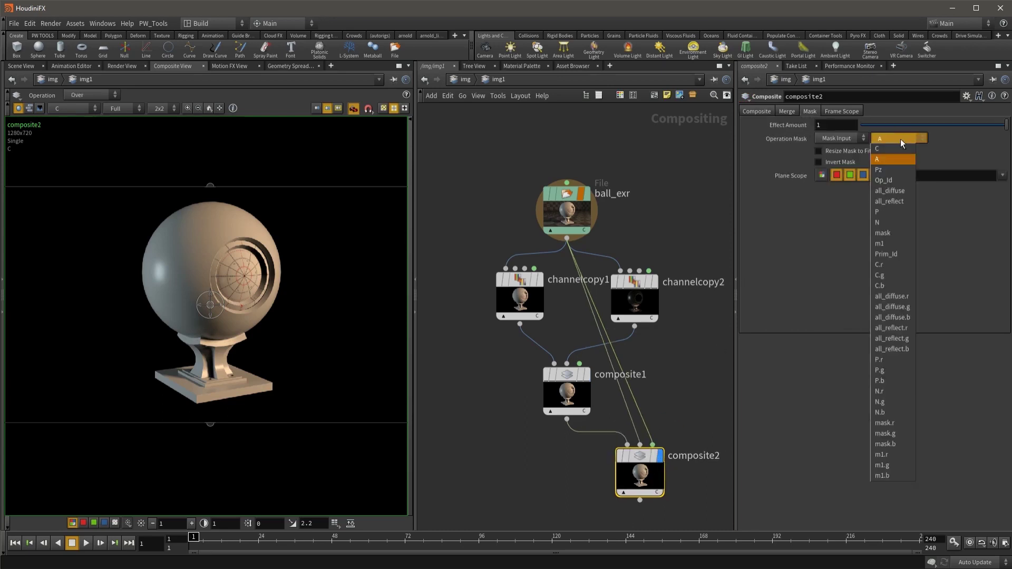
click(899, 424)
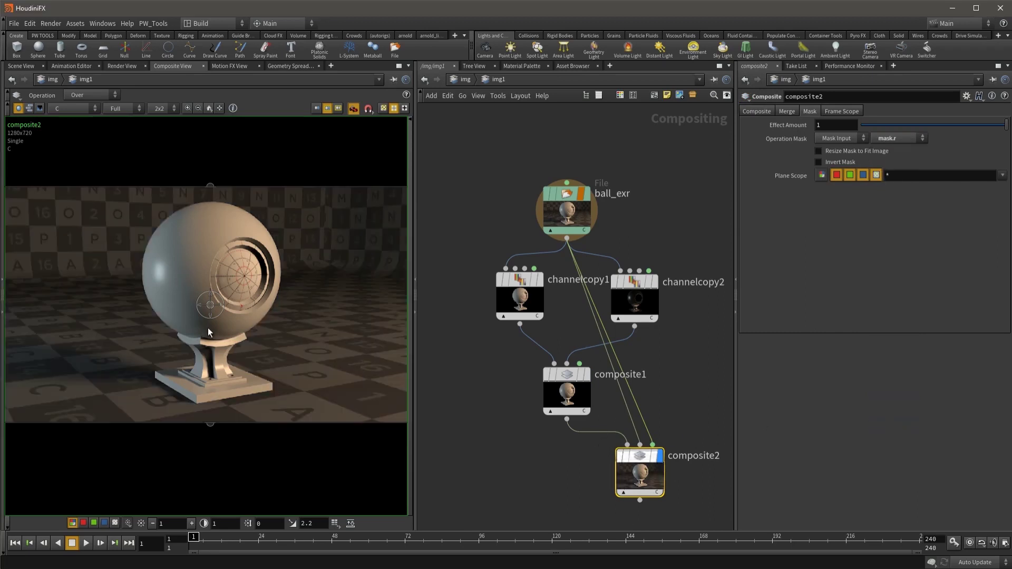
click(588, 197)
click(660, 460)
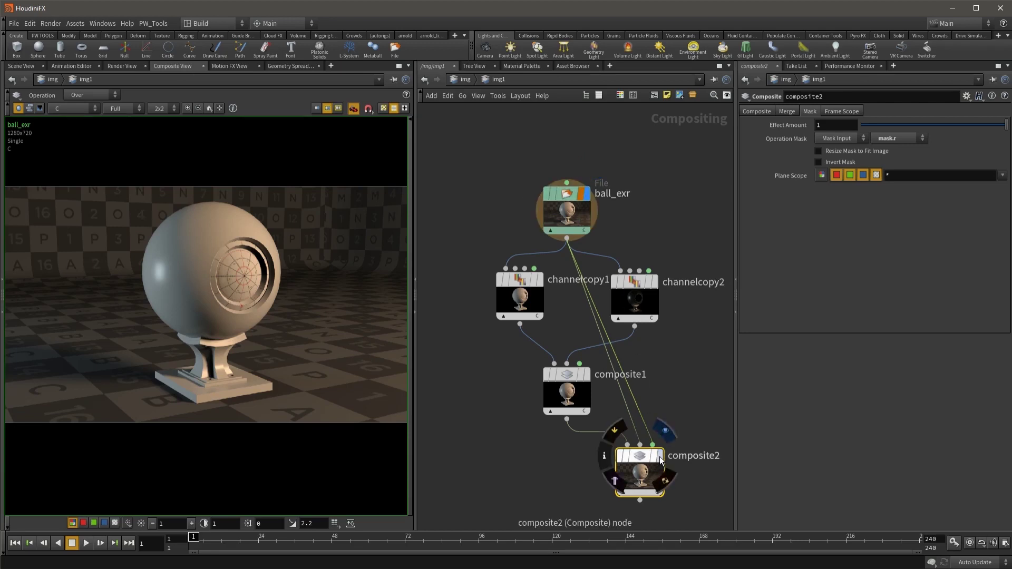
click(587, 195)
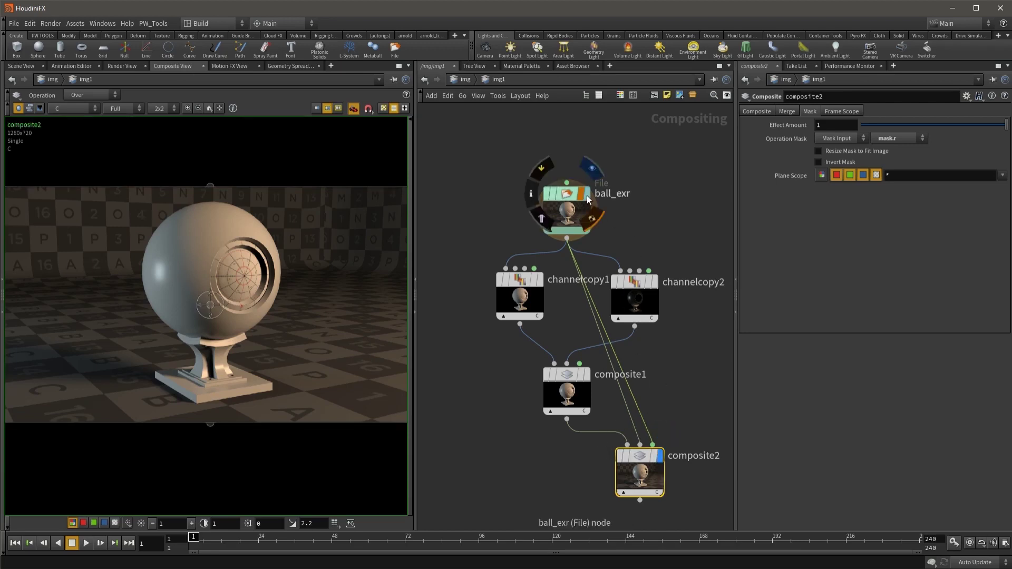
click(661, 458)
drag(569, 383, 536, 425)
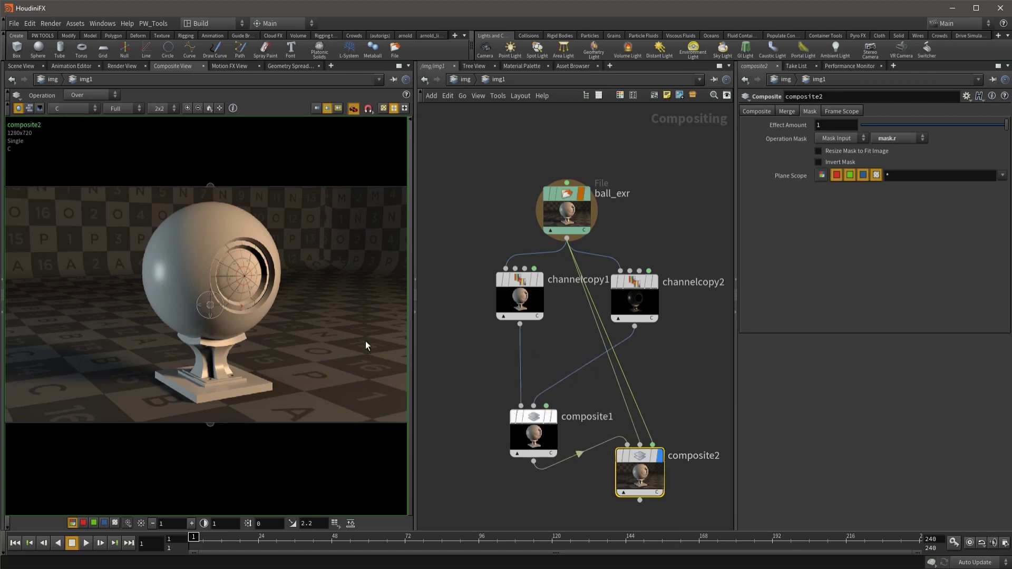
drag(638, 465, 638, 493)
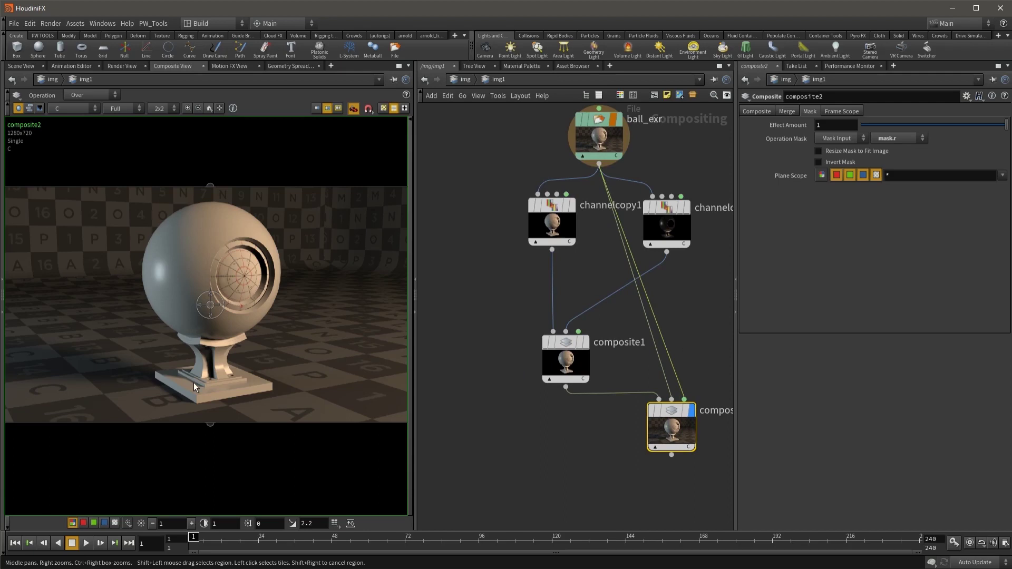
Step: Insert colorcorrect1 after channelcopy1 with Master Mult set to red (0.9, 0, 0)
scroll(544, 259, up, 4)
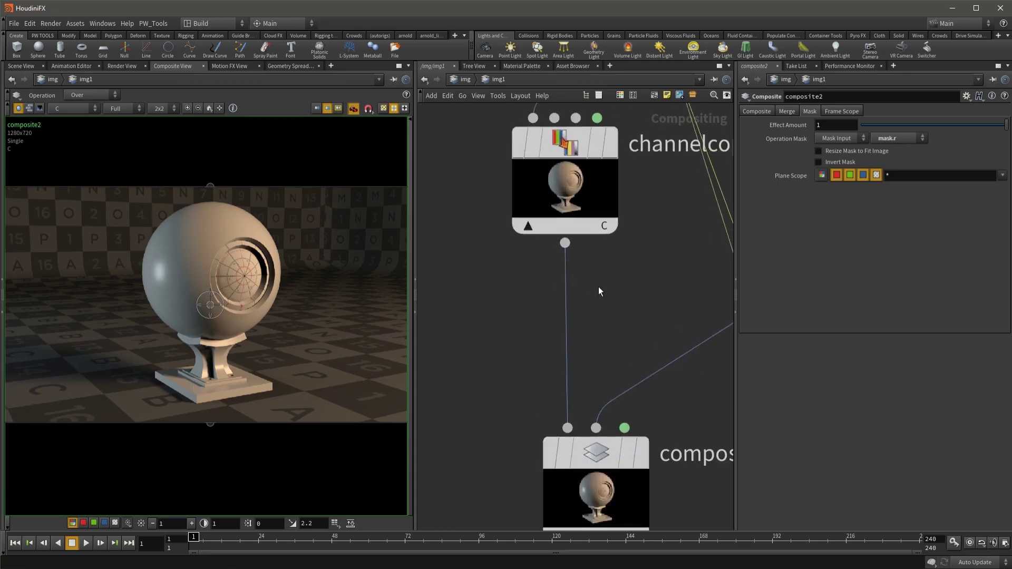
key(Tab)
text(co)
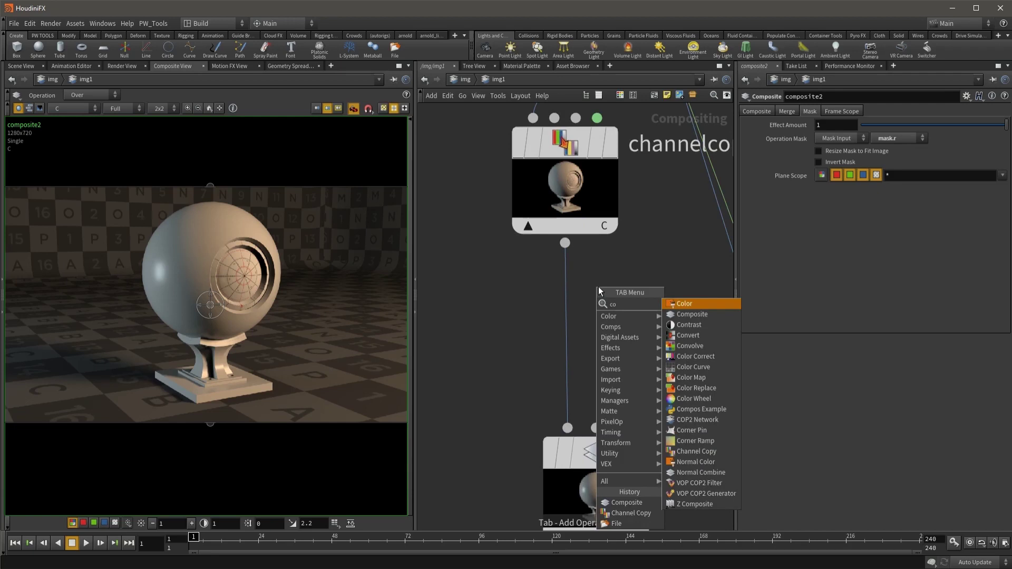
text(c)
click(696, 303)
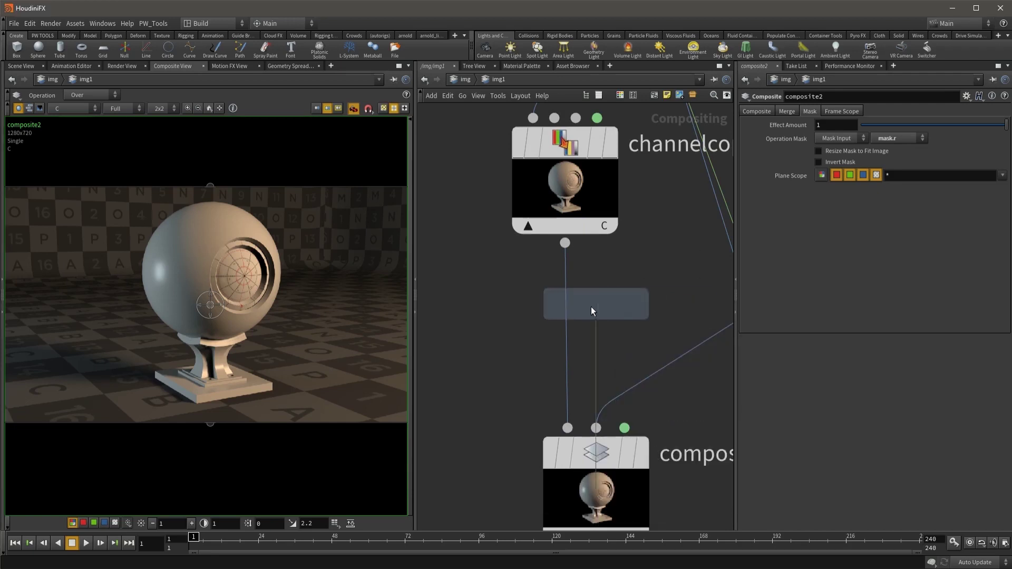
click(569, 323)
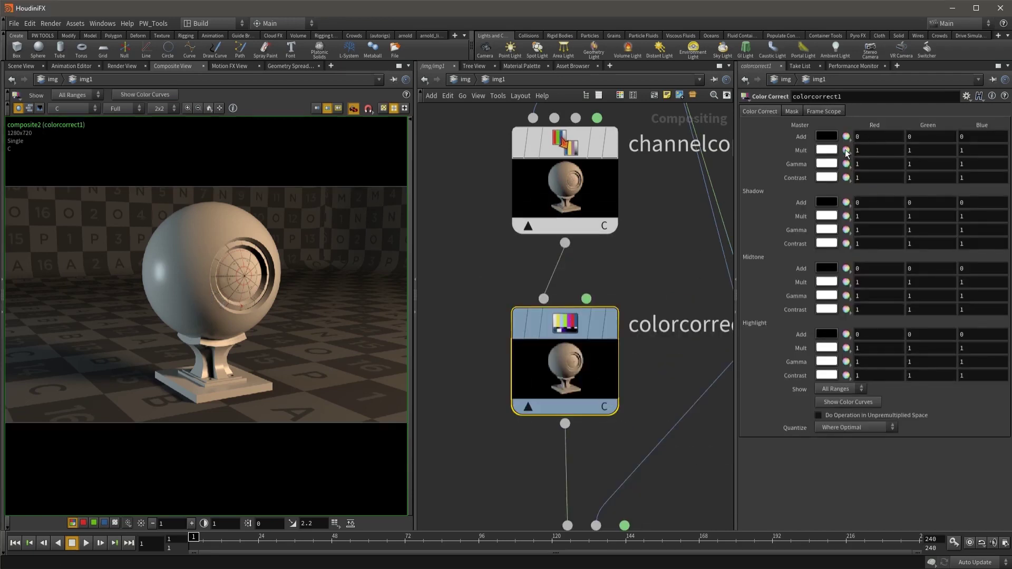
click(826, 151)
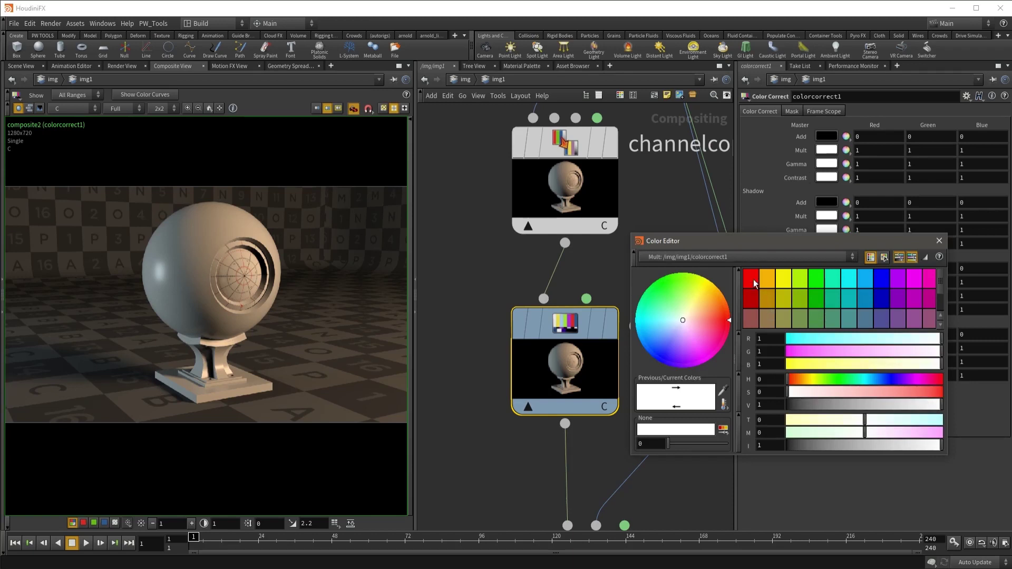
click(753, 279)
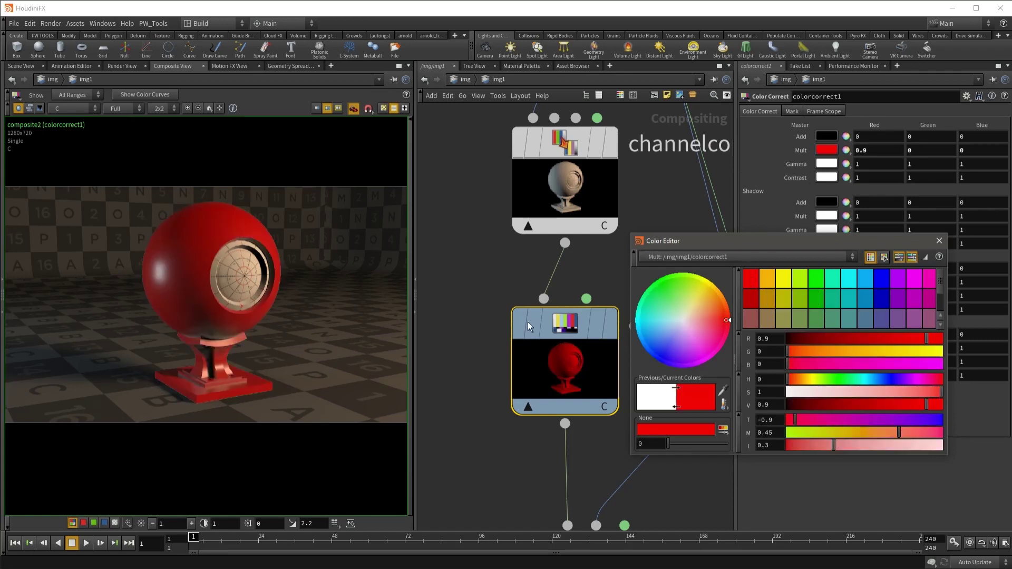
mouse_move(564, 332)
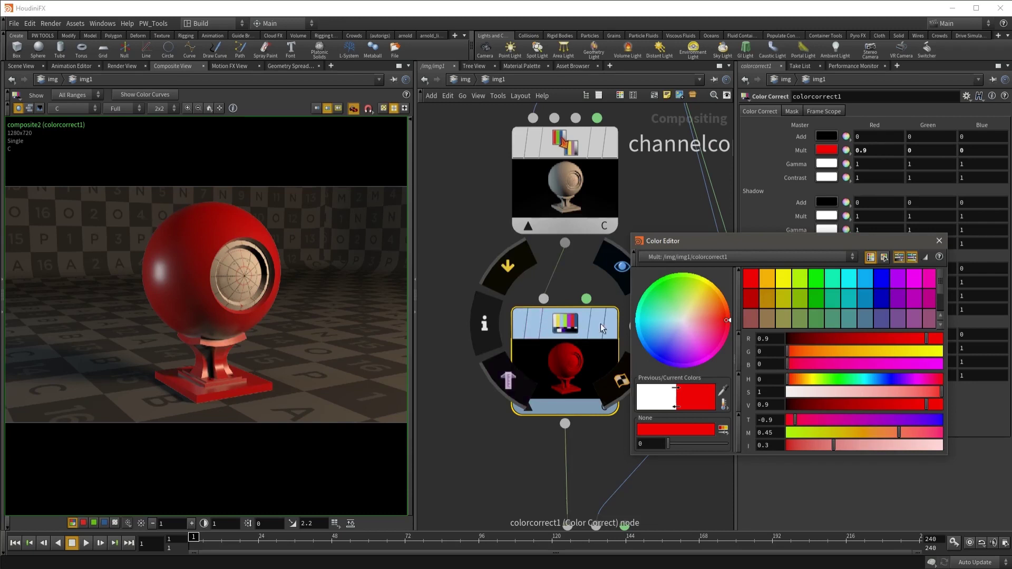
click(940, 241)
Step: Connect ball_exr into colorcorrect1's mask input
scroll(672, 280, down, 3)
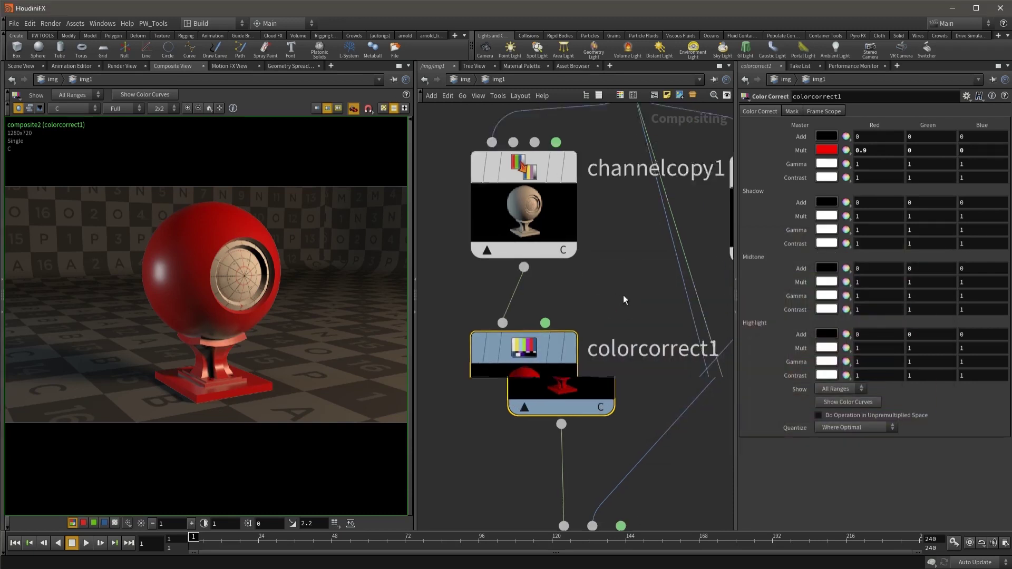
scroll(632, 238, down, 2)
drag(611, 194, 554, 358)
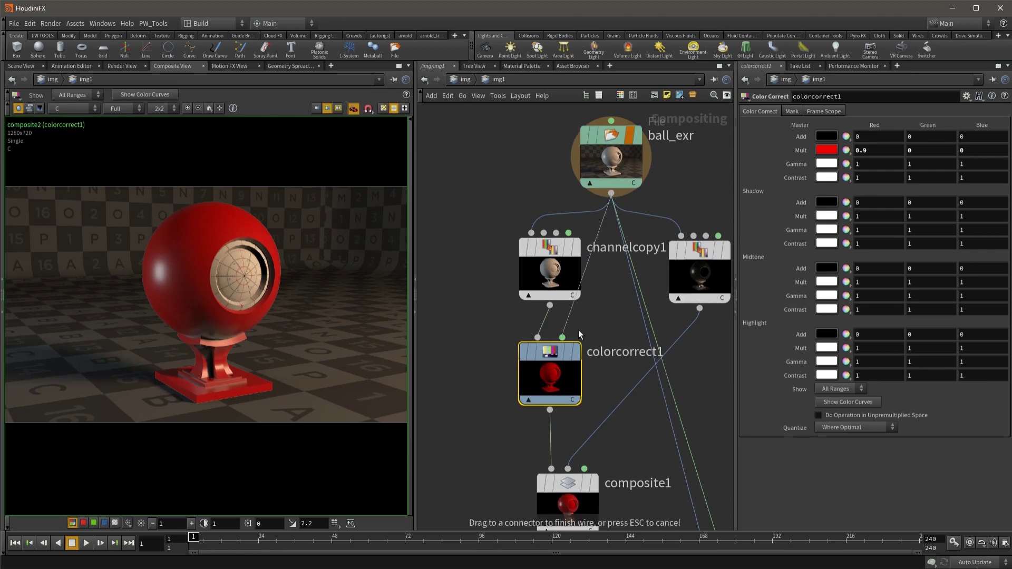
Step: Set colorcorrect1's Operation Mask to m1.r so the red tint appears only as stripes
click(792, 110)
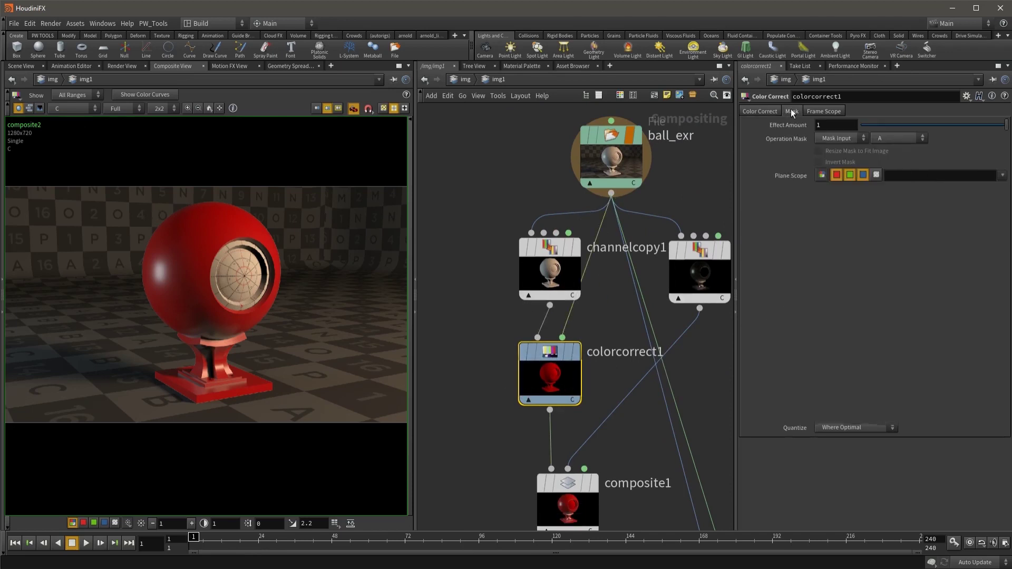
click(898, 138)
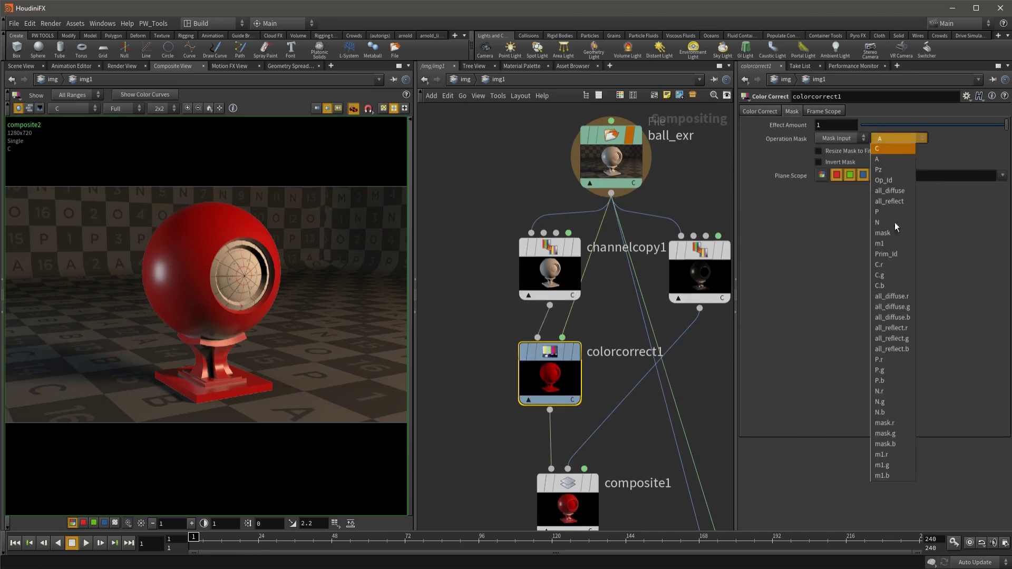
click(892, 456)
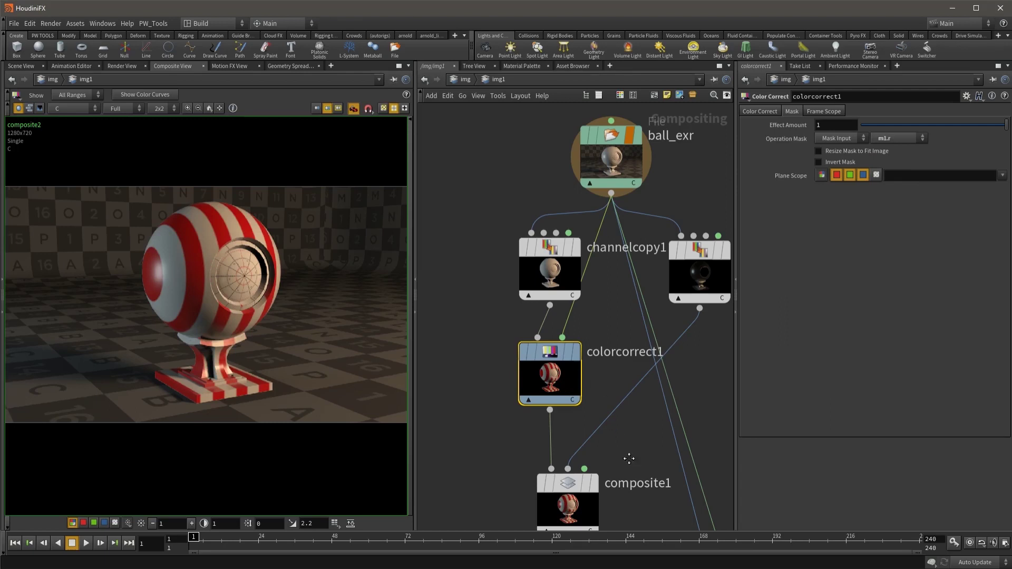
middle_drag(629, 458, 628, 392)
drag(585, 428, 615, 428)
Step: Rearrange the colour nodes and add an Invert node fed by ball_exr
middle_drag(618, 293, 657, 379)
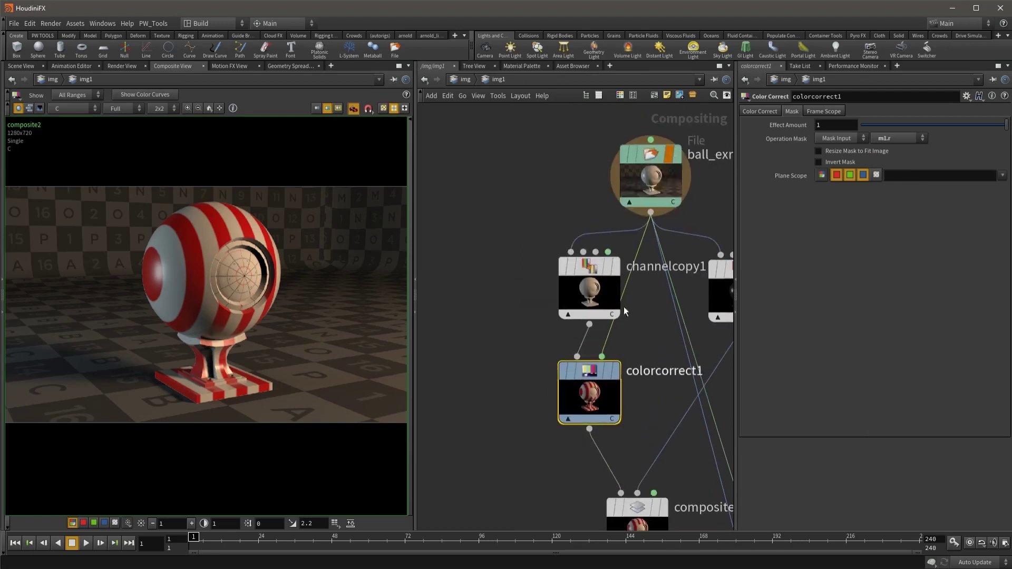
drag(585, 264, 485, 255)
drag(591, 385, 498, 397)
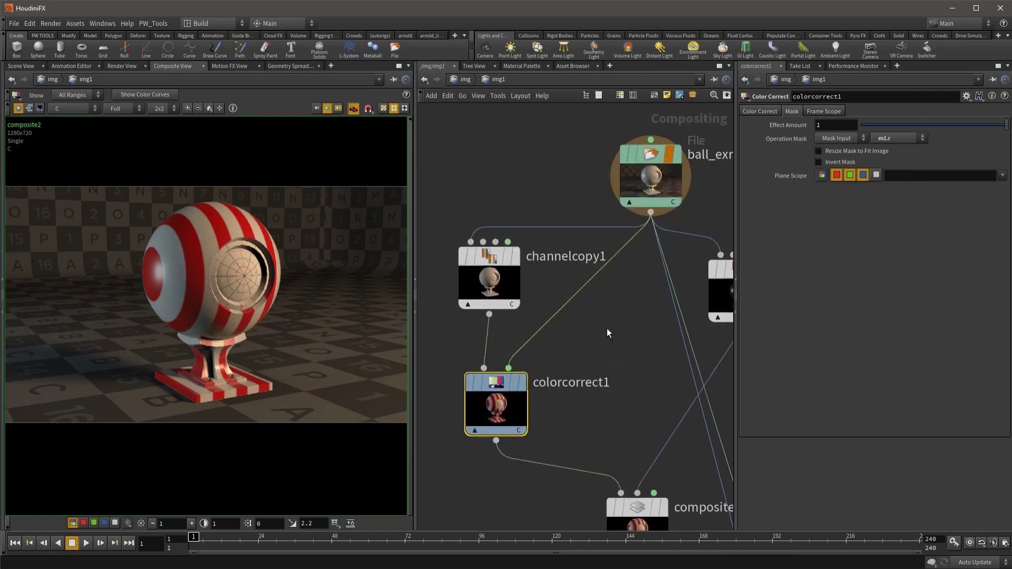
key(Tab)
text(in)
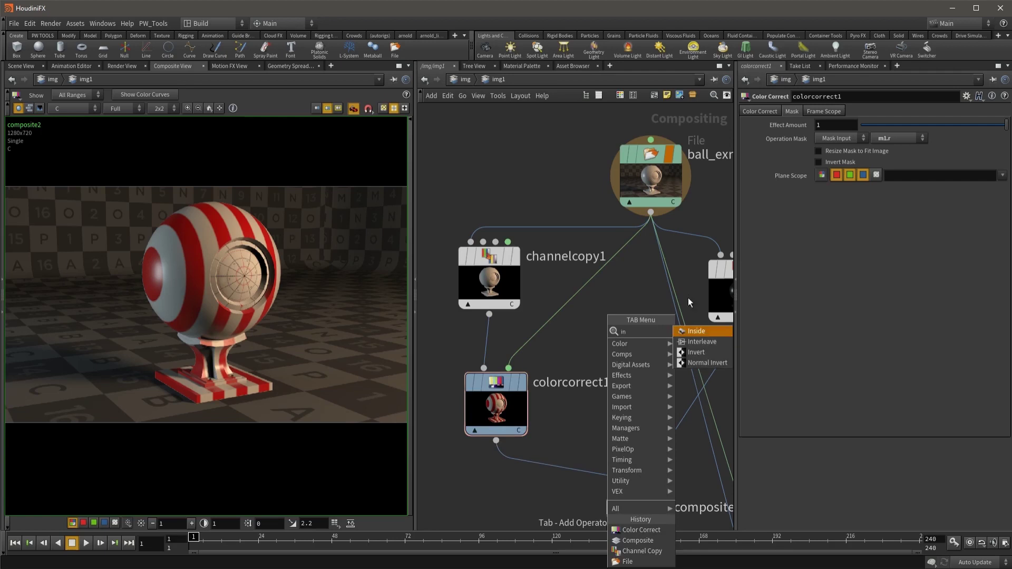
click(712, 357)
click(621, 337)
mouse_move(651, 212)
mouse_down()
mouse_move(621, 336)
mouse_move(622, 317)
mouse_up()
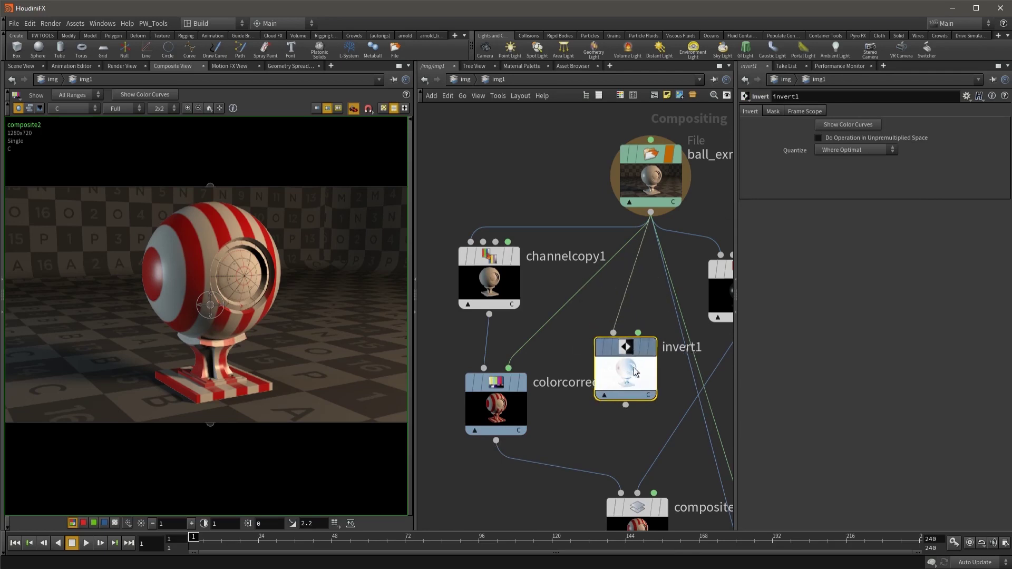
Step: Insert channelcopy3 copying m1 into invert1 and display the inverted stripe mask
drag(622, 337, 627, 411)
alt+drag(492, 266, 636, 303)
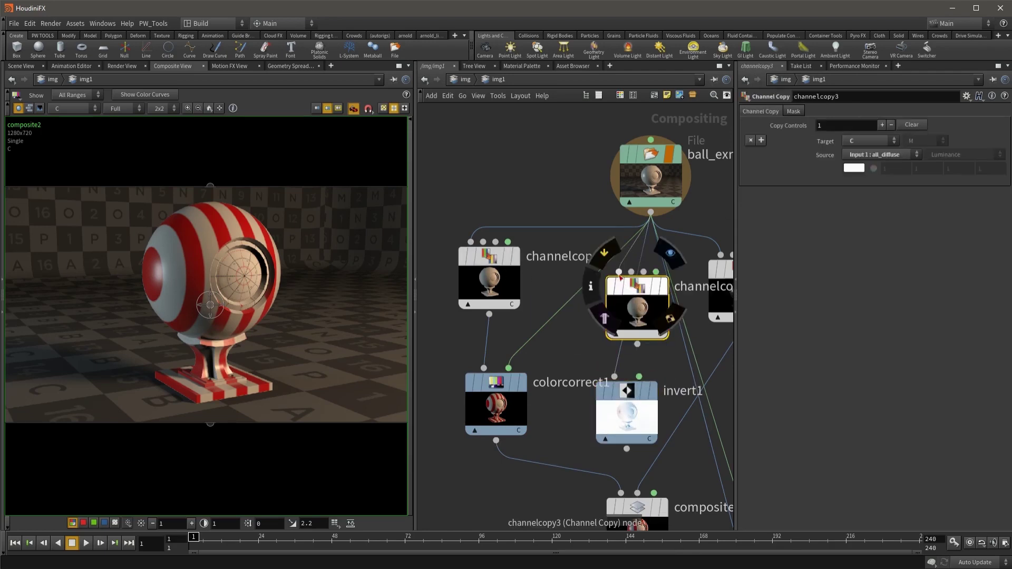
drag(638, 344, 604, 380)
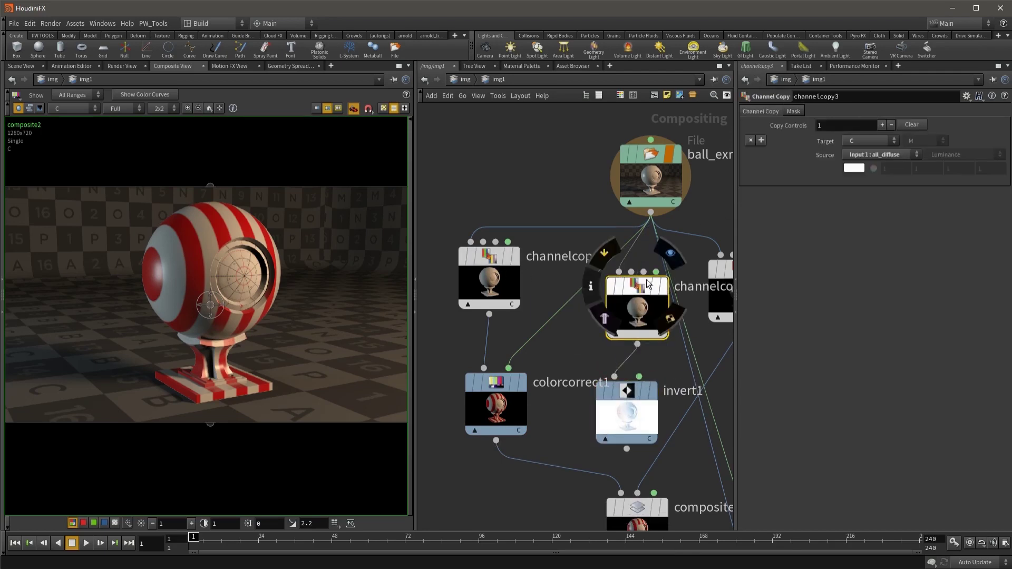
click(881, 154)
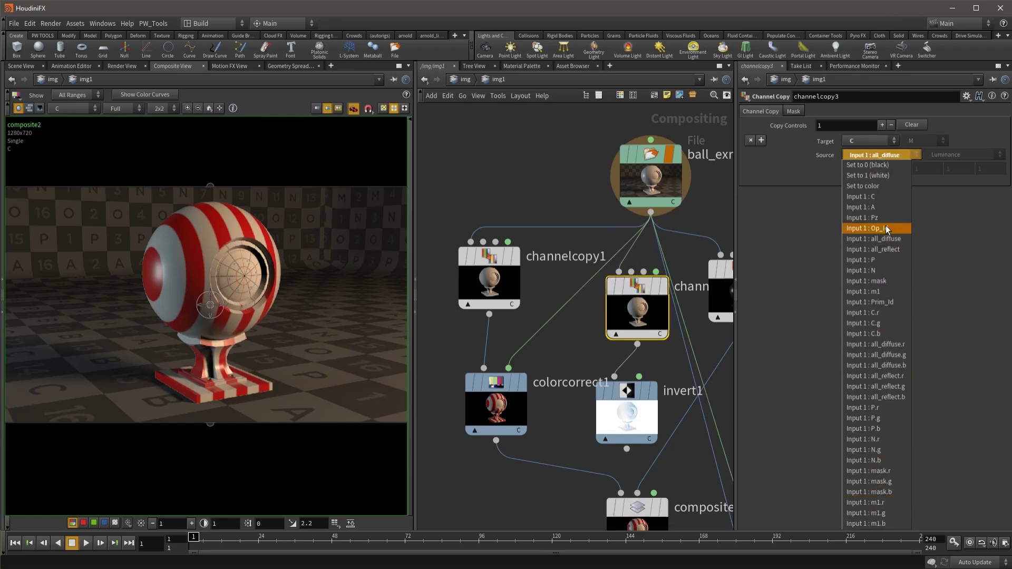
click(880, 293)
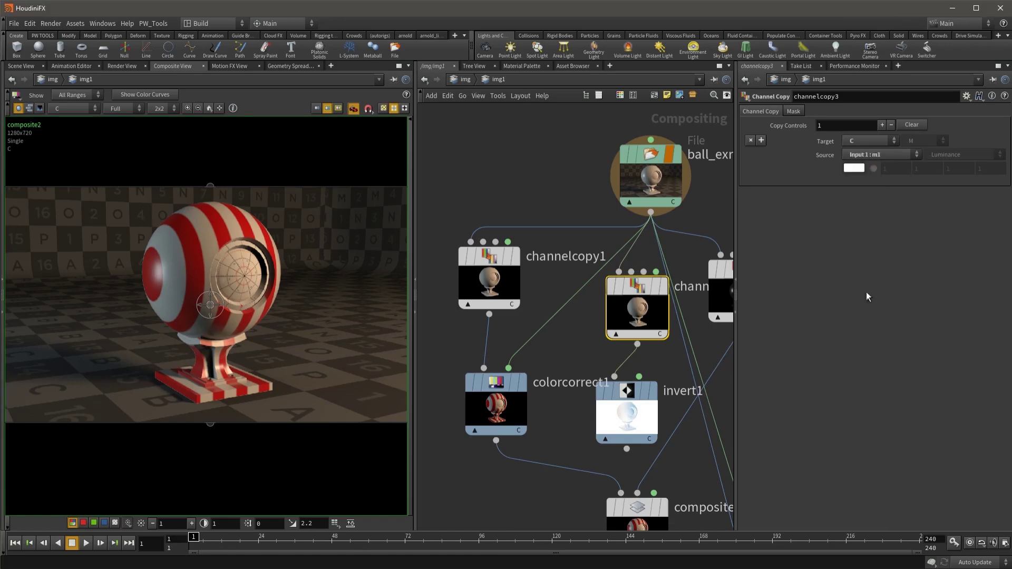
click(654, 391)
drag(631, 393, 642, 393)
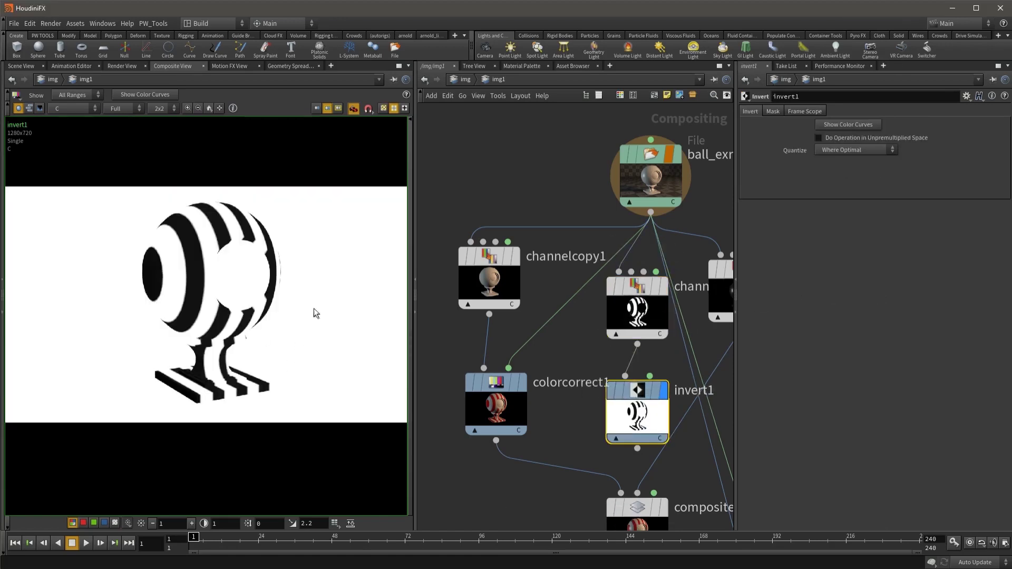
Step: Make room below invert1 and add a new Composite node
scroll(615, 306, down, 1)
scroll(615, 306, down, 1)
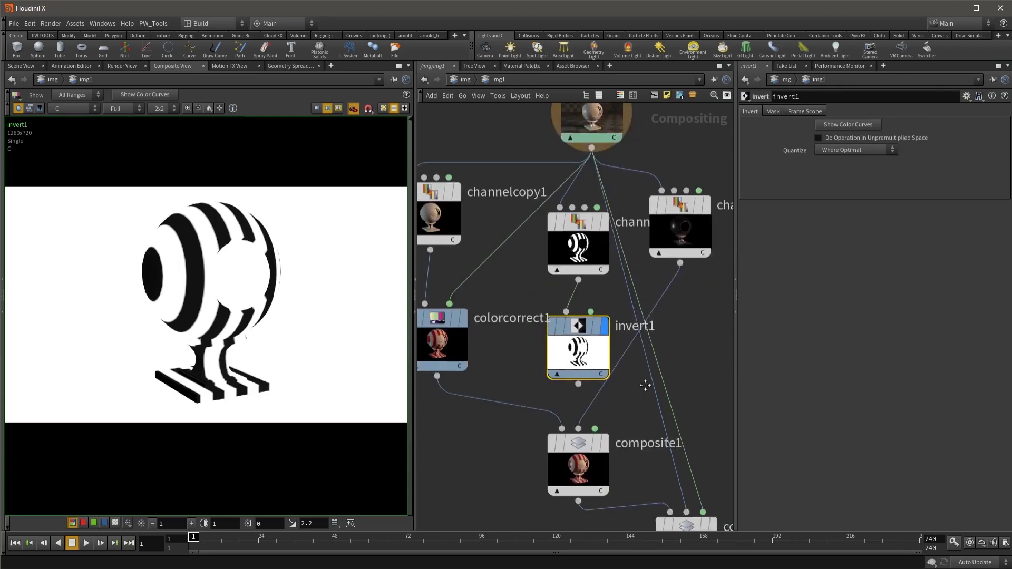
scroll(606, 326, down, 1)
drag(600, 349, 591, 442)
middle_drag(583, 337, 563, 370)
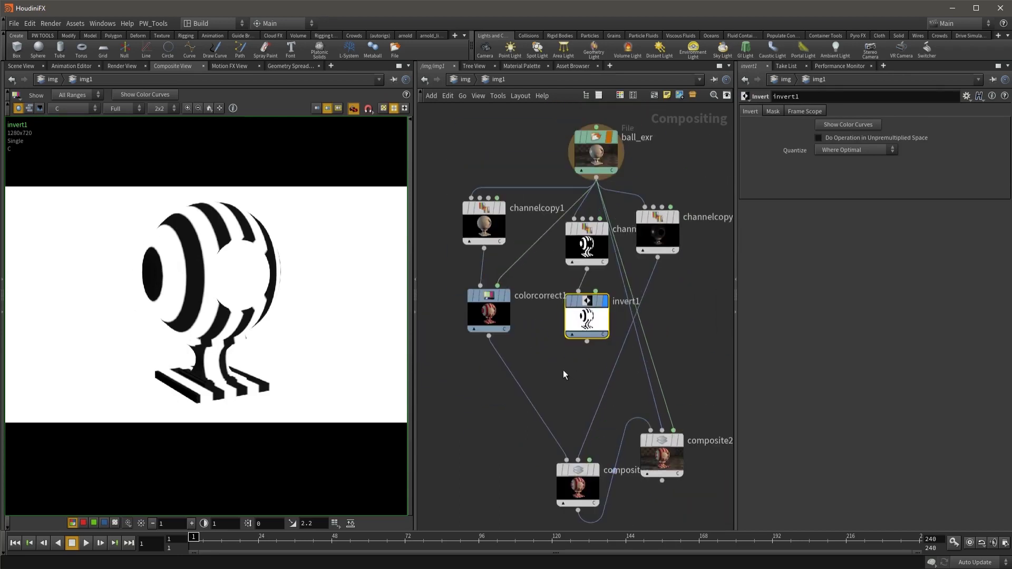
key(Tab)
text(co)
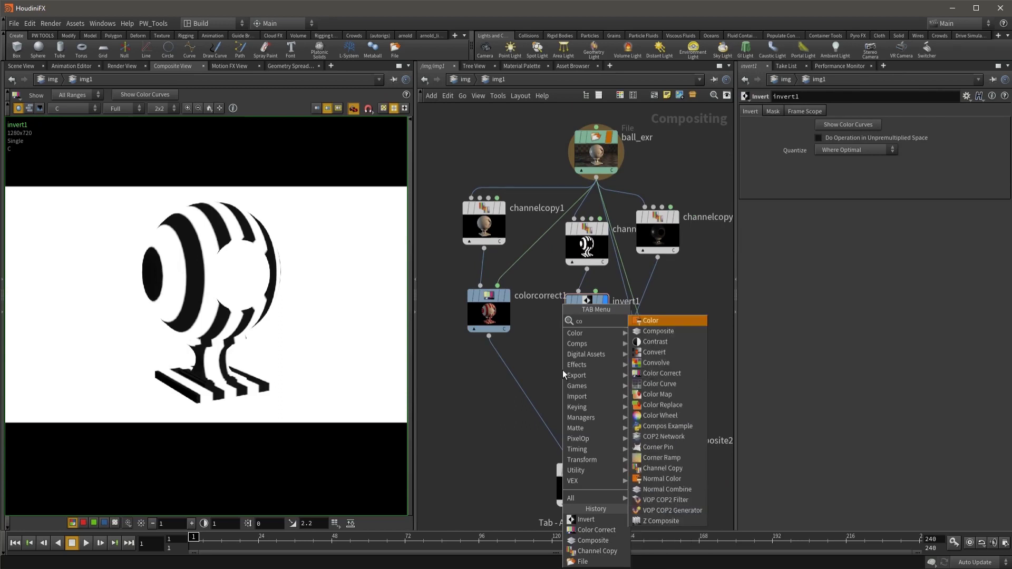
text(m)
click(683, 320)
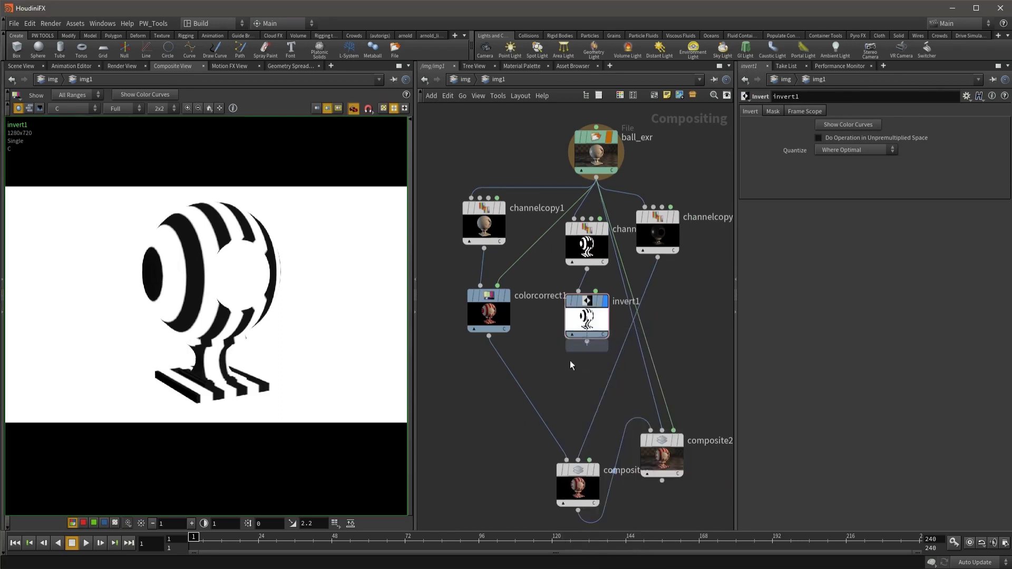
Step: Place composite3 below invert1, fed by invert1, with its operation set to Multiply
click(569, 367)
drag(587, 342, 558, 357)
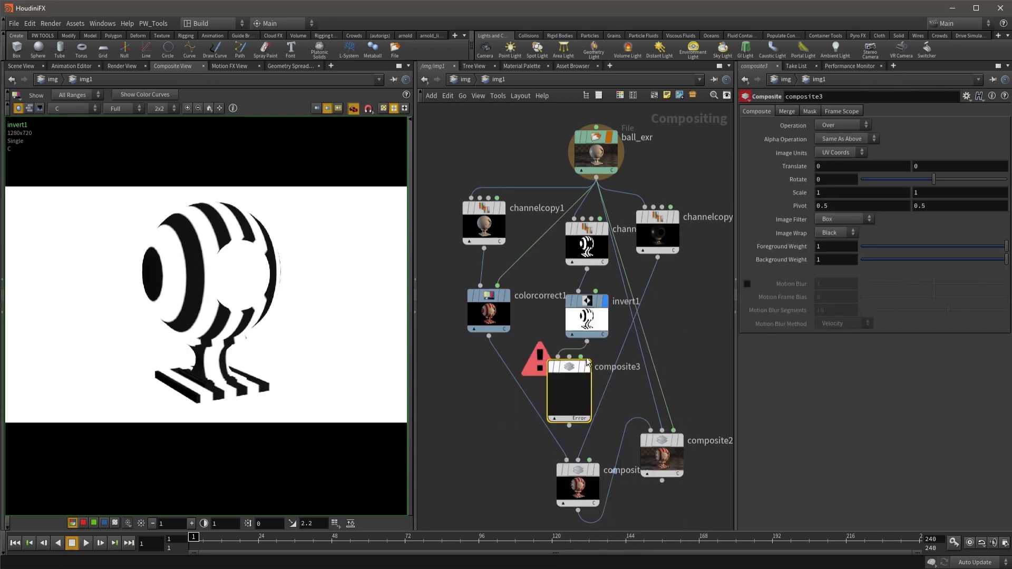
click(849, 125)
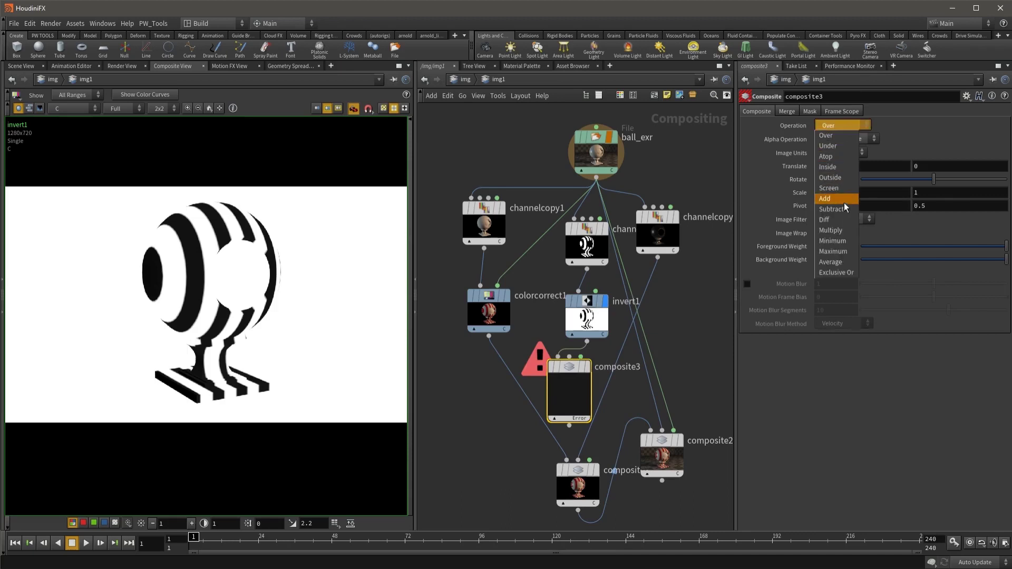
click(843, 230)
mouse_move(587, 307)
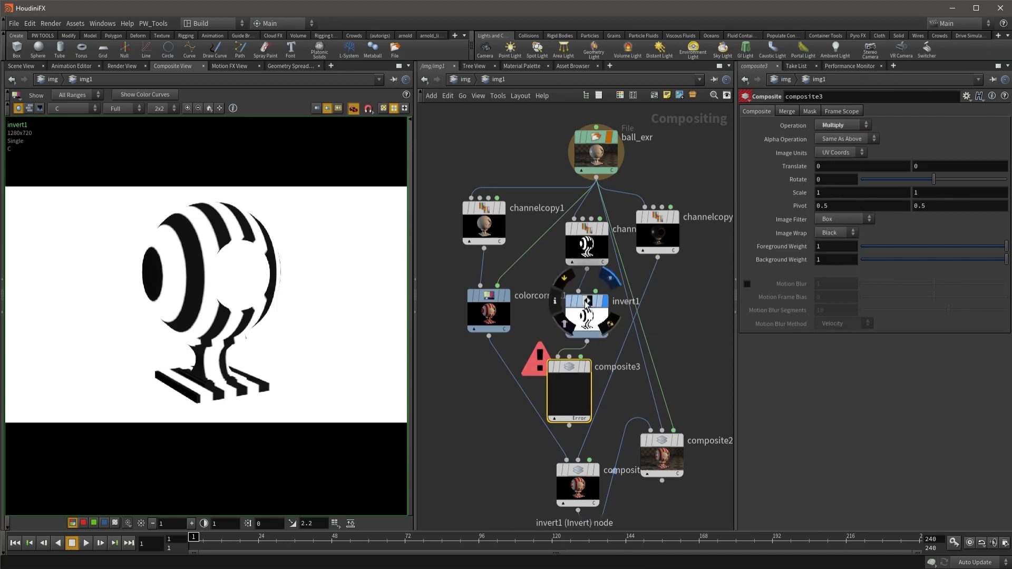
drag(587, 303, 561, 298)
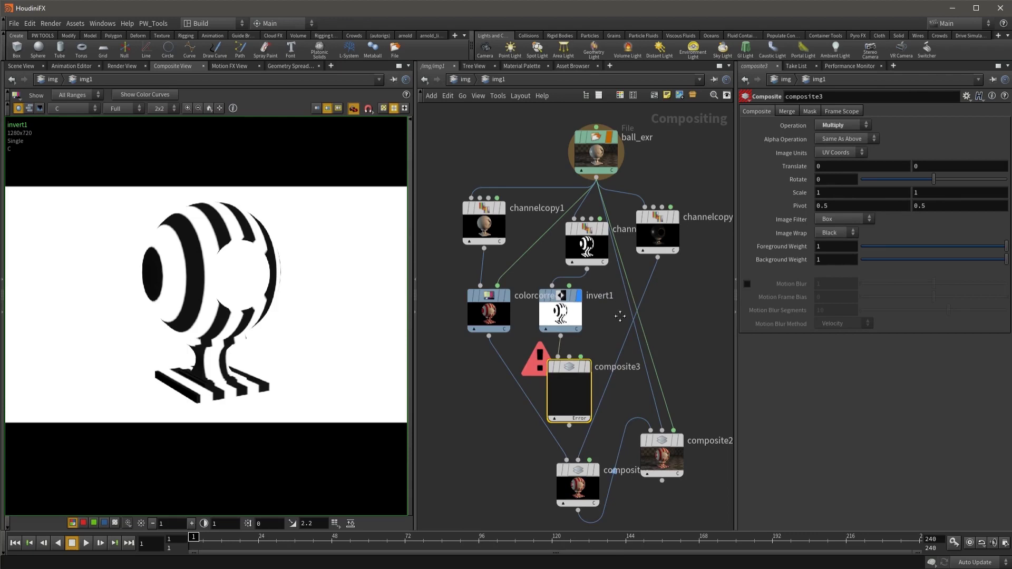
Step: Duplicate channelcopy3 as channelcopy4 copying the mask pass into composite3's mask input
scroll(620, 316, up, 2)
scroll(686, 221, down, 2)
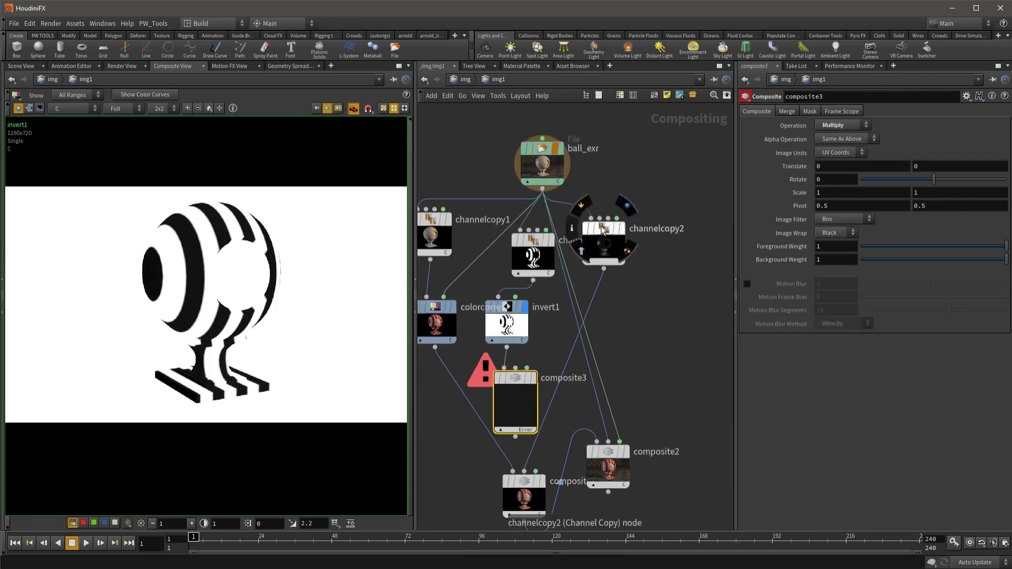
drag(599, 235, 709, 247)
alt+drag(544, 243, 652, 246)
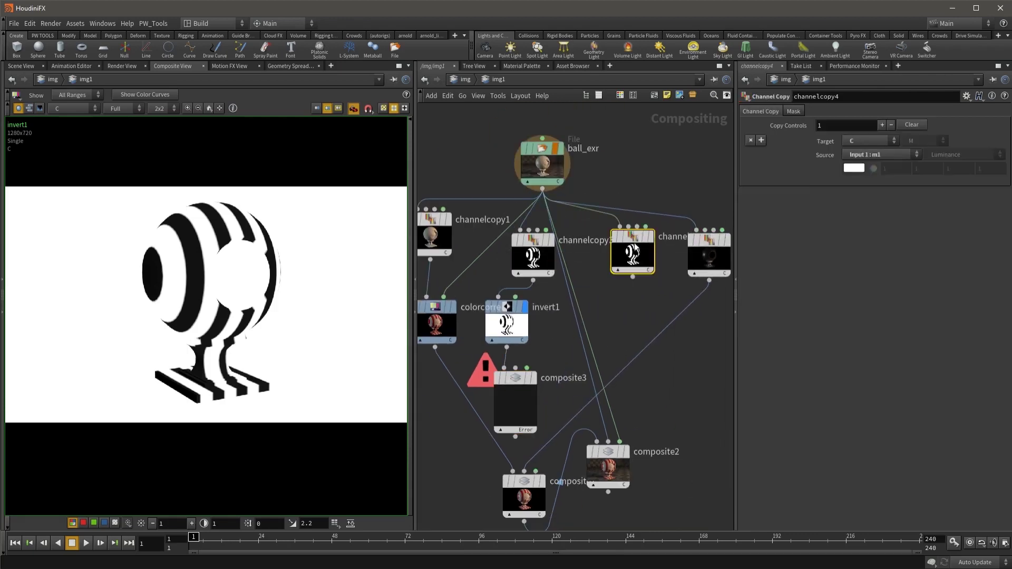
click(884, 157)
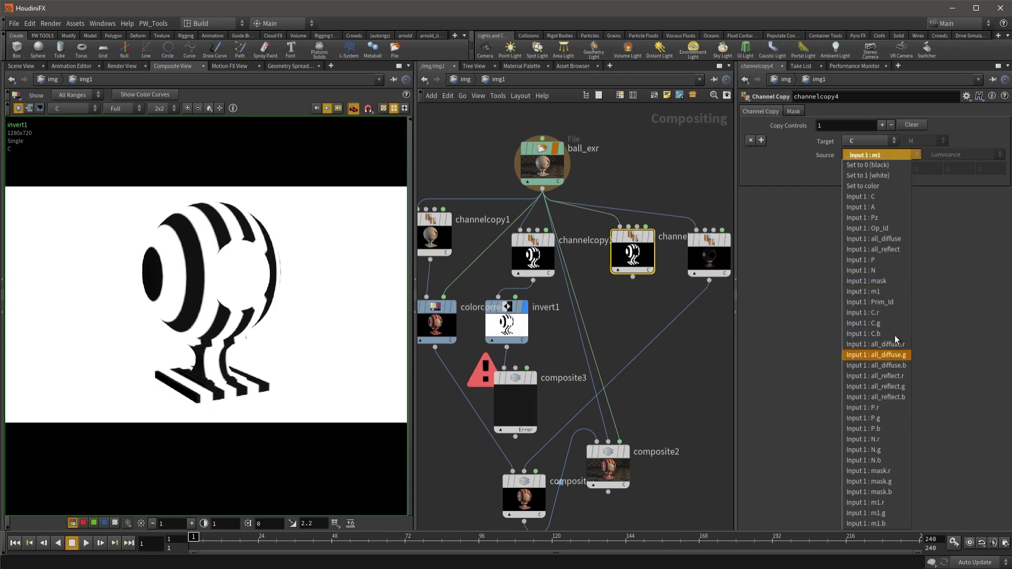
click(878, 283)
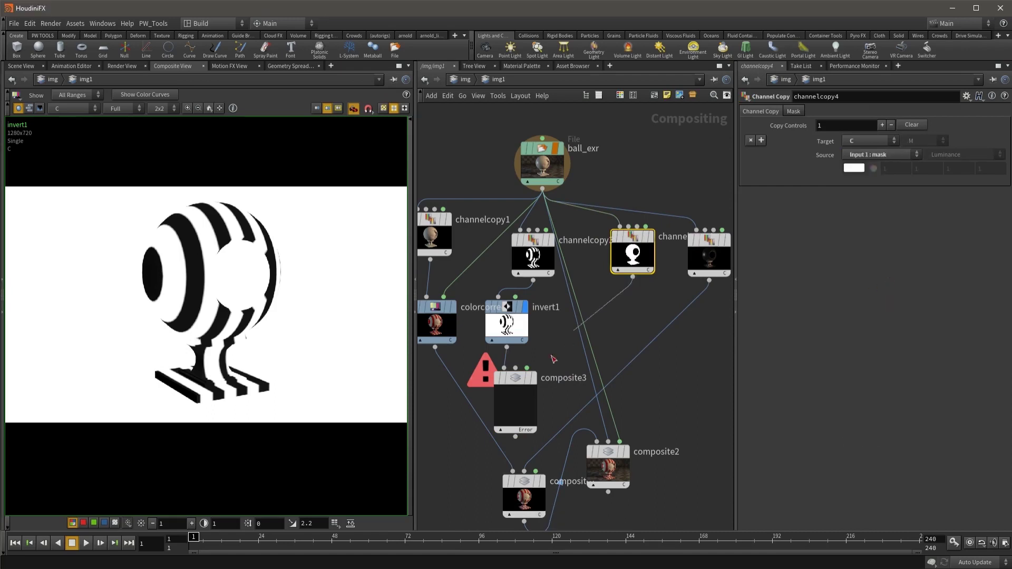
drag(633, 277, 527, 367)
Step: View composite3's multiplied stripe mask, then duplicate colorcorrect1 as colorcorrect2
click(535, 378)
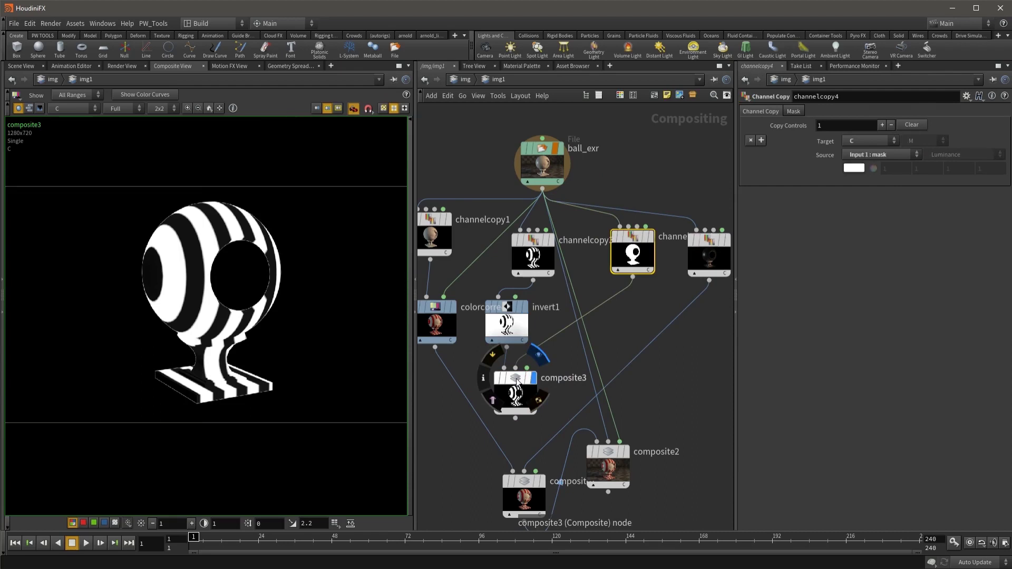
click(527, 384)
scroll(591, 317, up, 2)
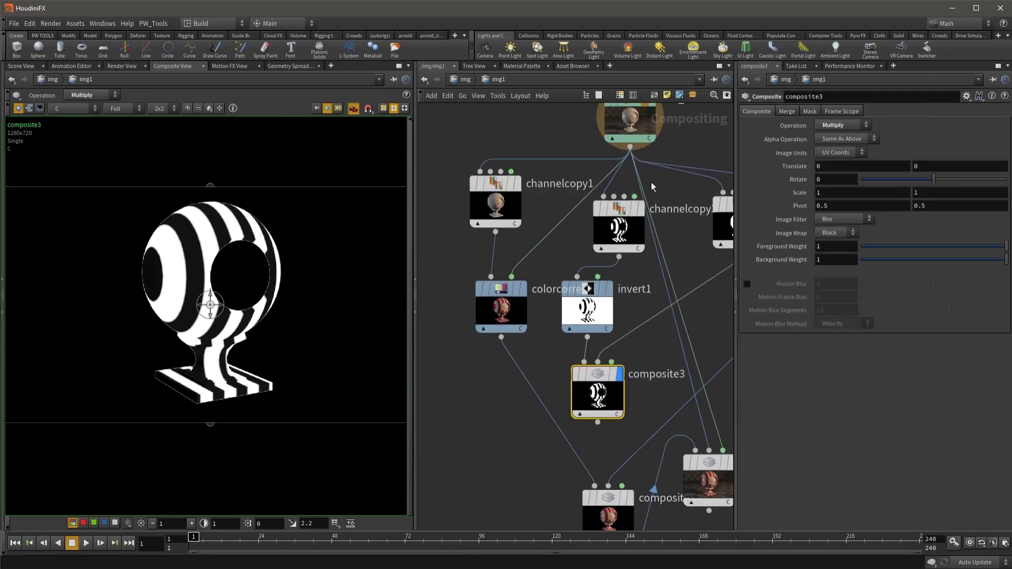
click(641, 208)
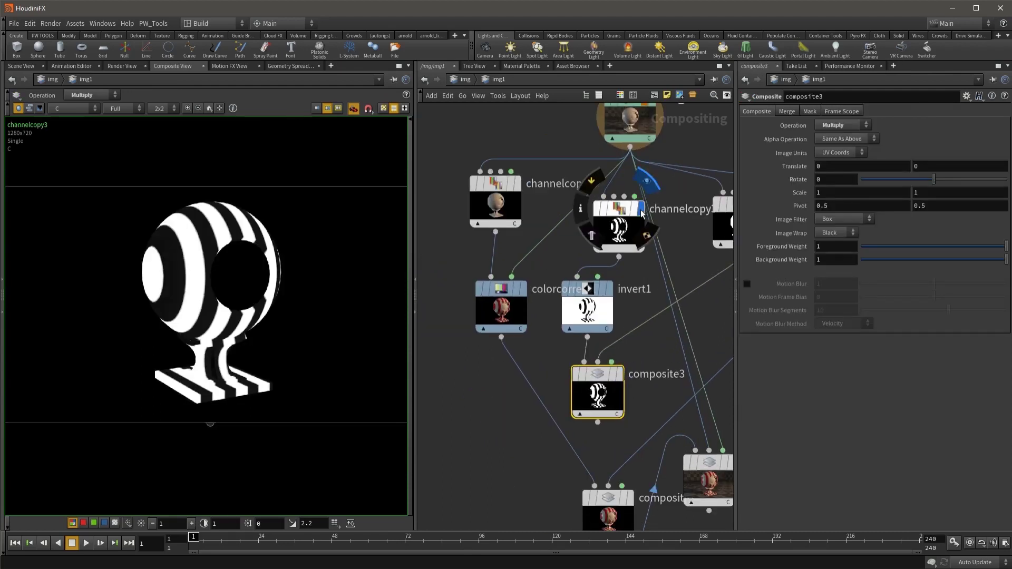
click(622, 377)
middle_drag(488, 417, 530, 352)
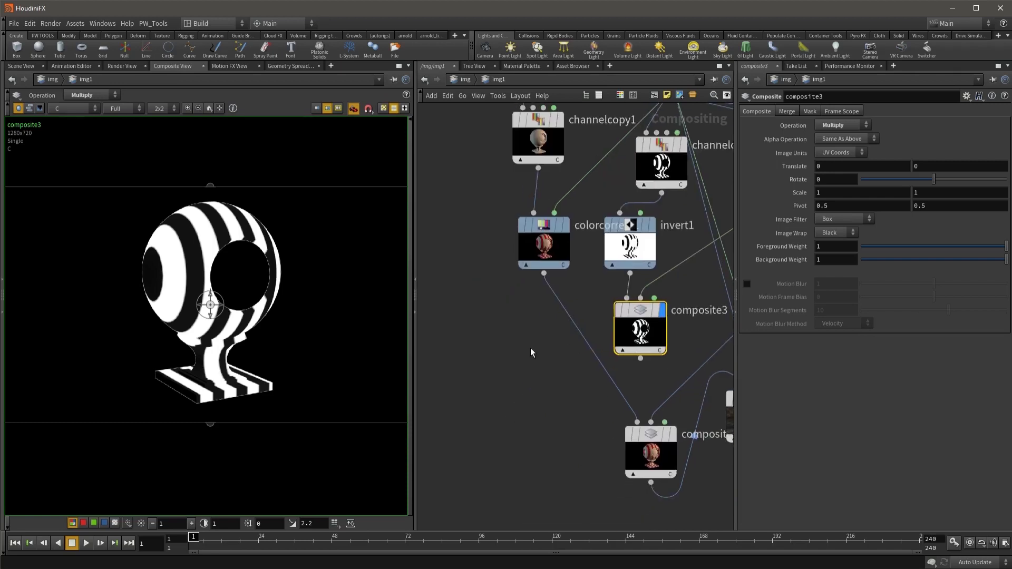
mouse_move(546, 264)
alt+mouse_down()
mouse_move(530, 365)
mouse_move(637, 422)
alt+mouse_up()
Step: Wire colorcorrect2 into the final composite, masked by composite3 using the C.r channel
drag(641, 359, 539, 314)
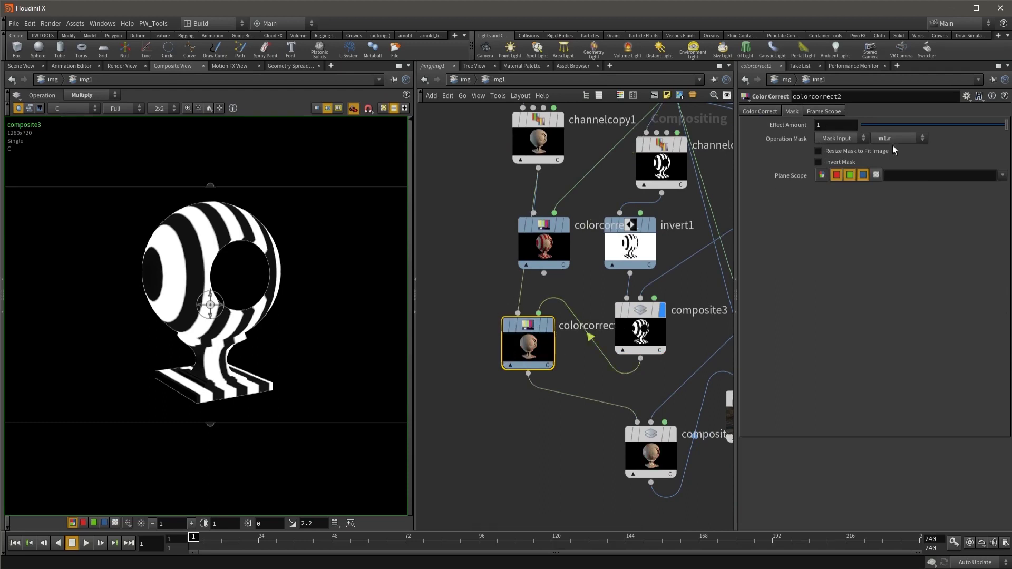
click(910, 138)
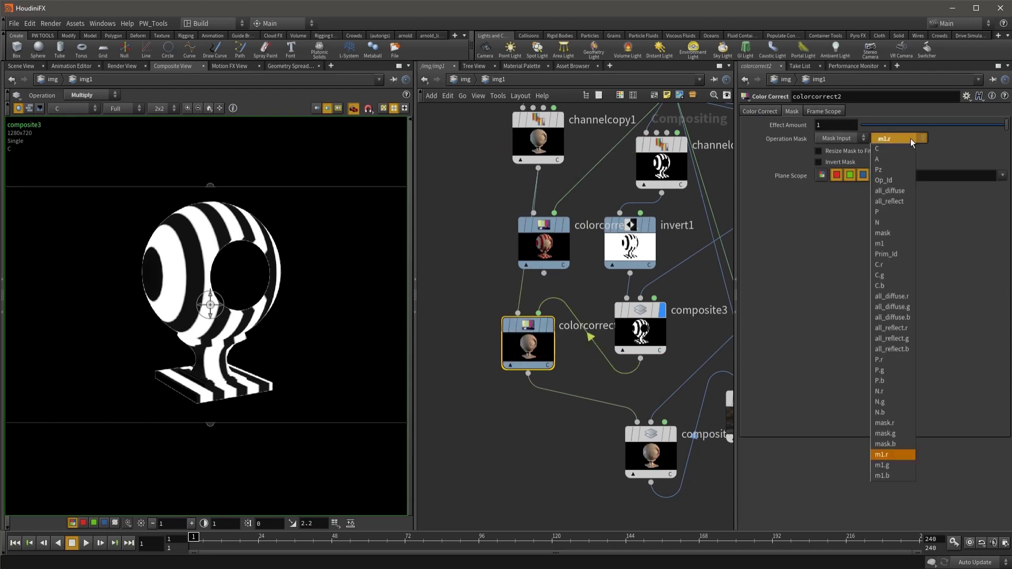
click(900, 264)
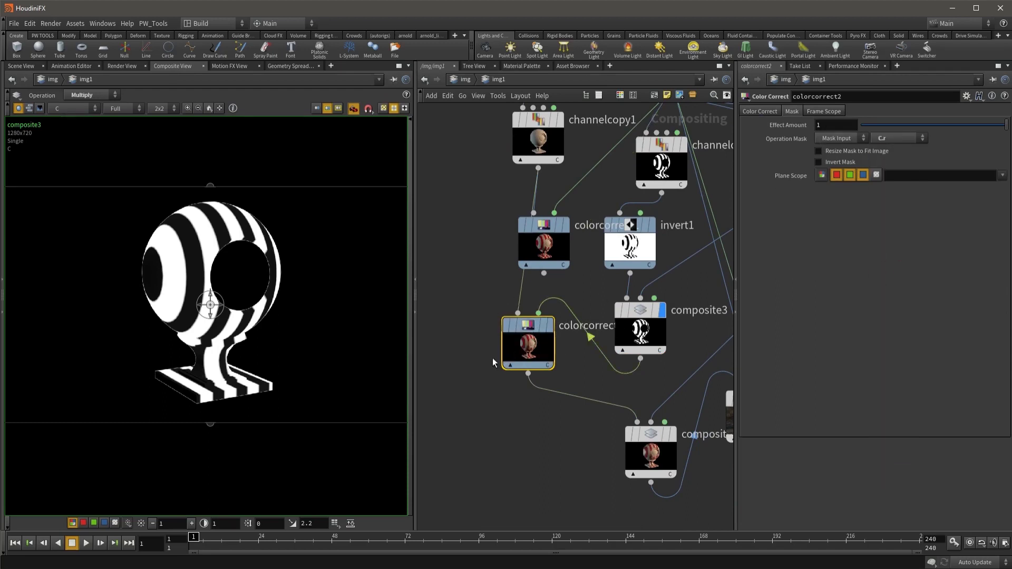
click(552, 327)
drag(528, 346, 544, 344)
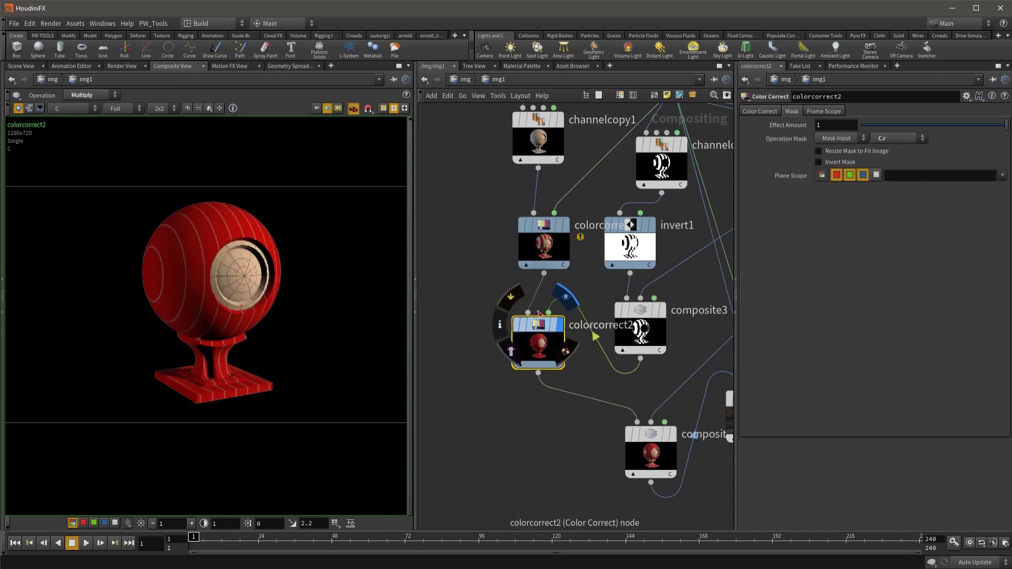
Step: Change colorcorrect2's multiply colour from red to yellow (0.9, 0.9, 0)
click(759, 112)
click(827, 151)
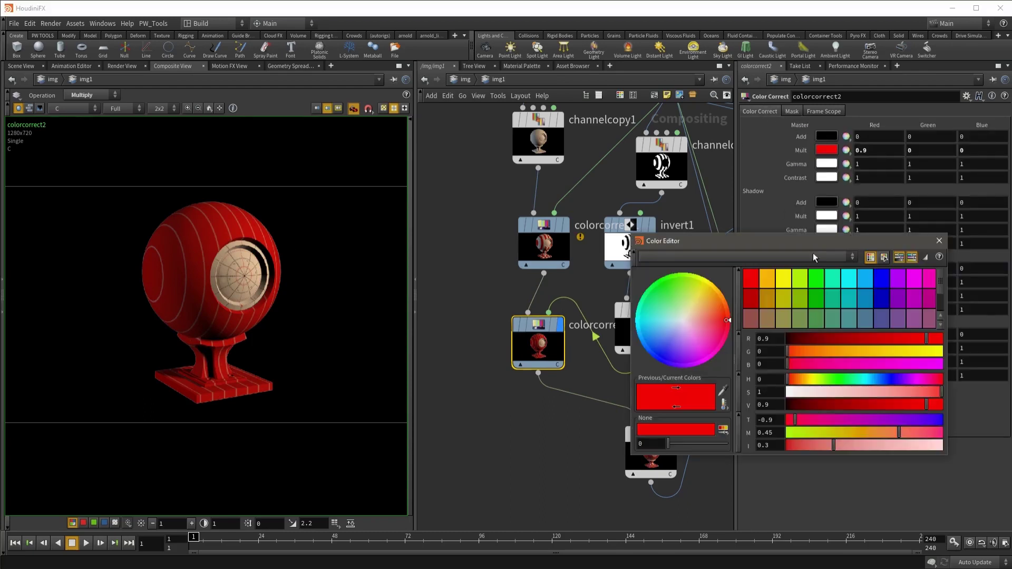
click(783, 285)
click(938, 243)
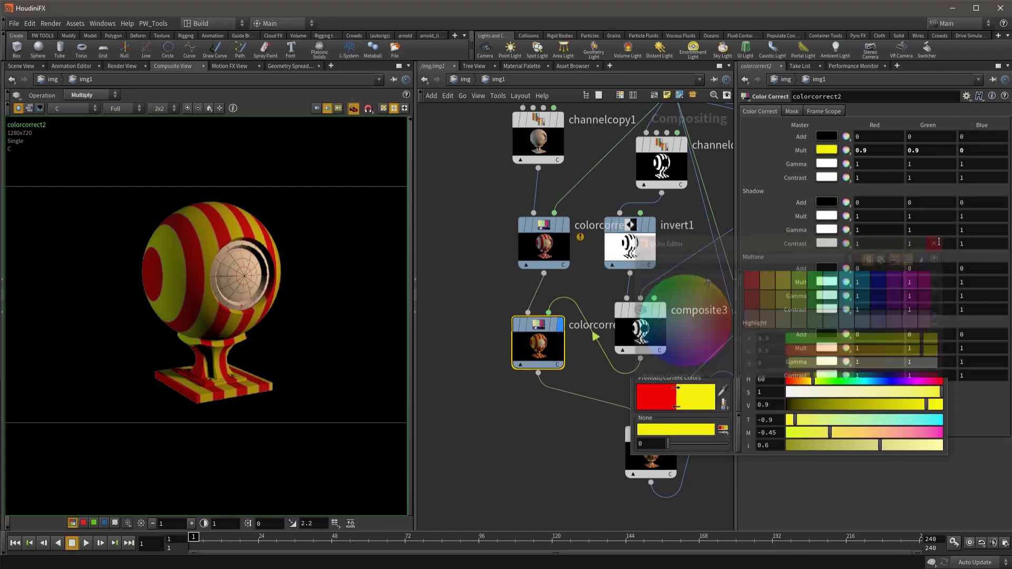
middle_drag(673, 436, 663, 322)
Step: Display composite2 below composite1 so the striped ball sits over the checkered floor
click(663, 323)
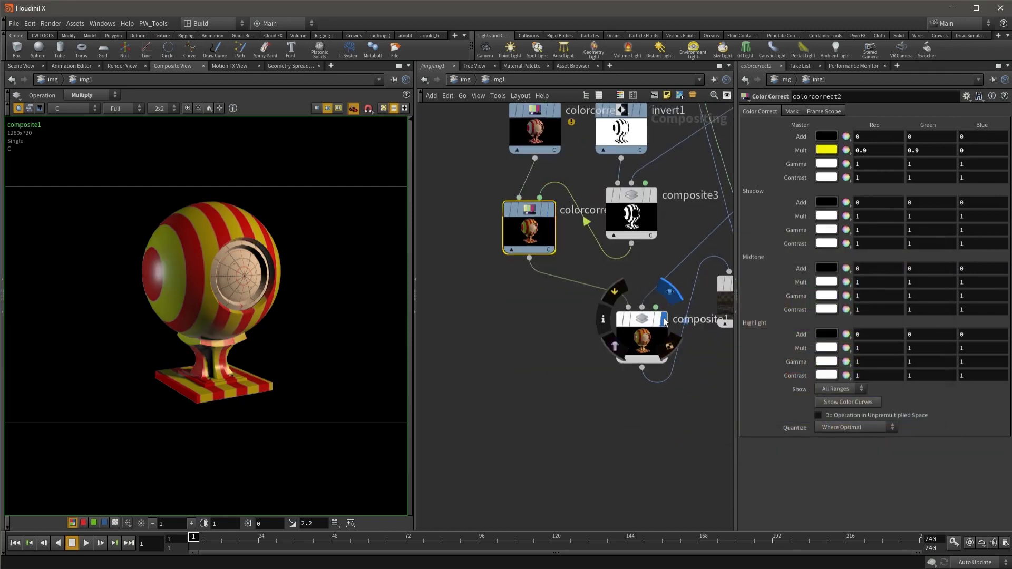
middle_drag(619, 421, 509, 422)
drag(635, 286, 643, 374)
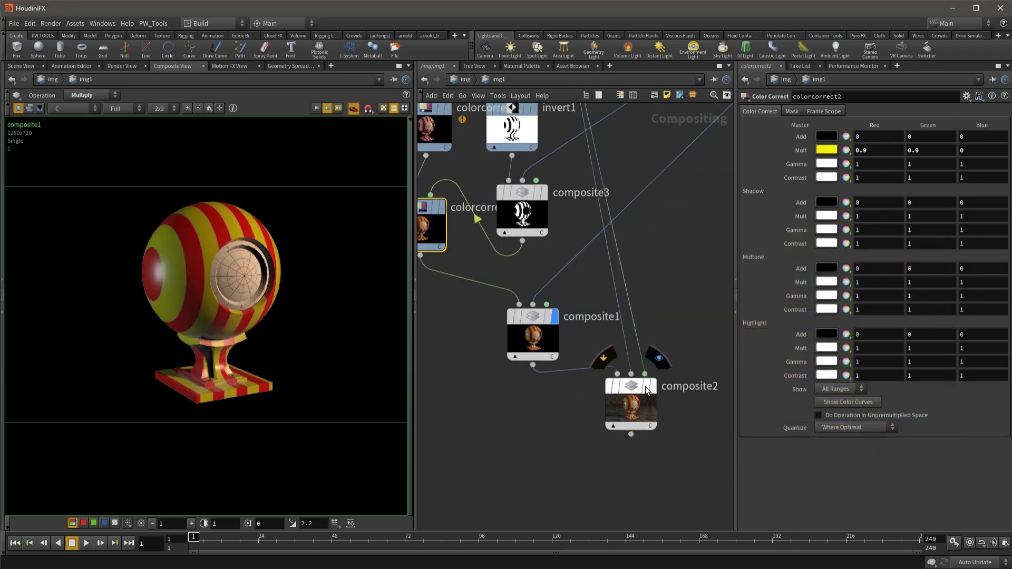
click(657, 356)
scroll(666, 308, down, 3)
drag(655, 325, 551, 342)
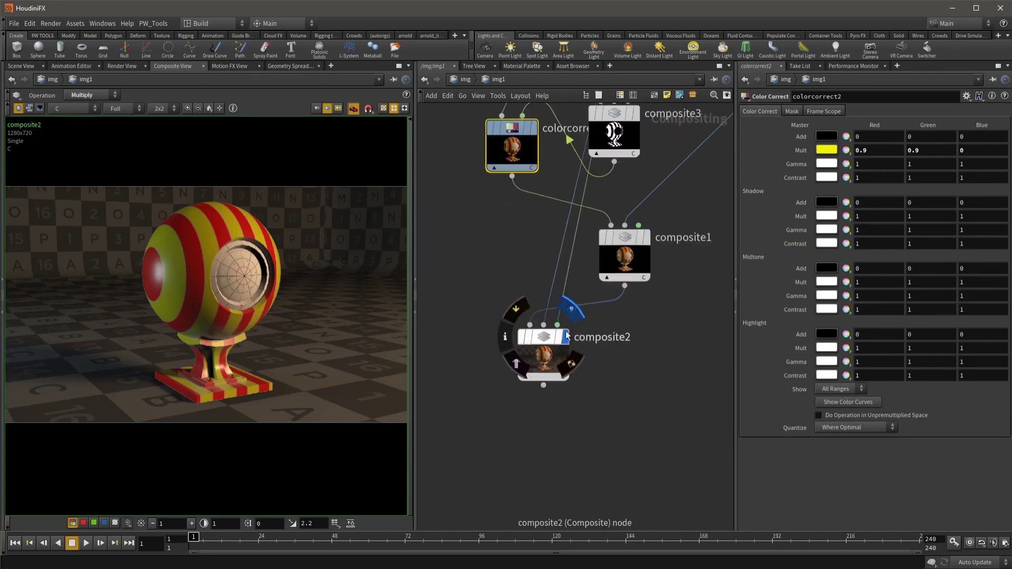
scroll(531, 234, up, 2)
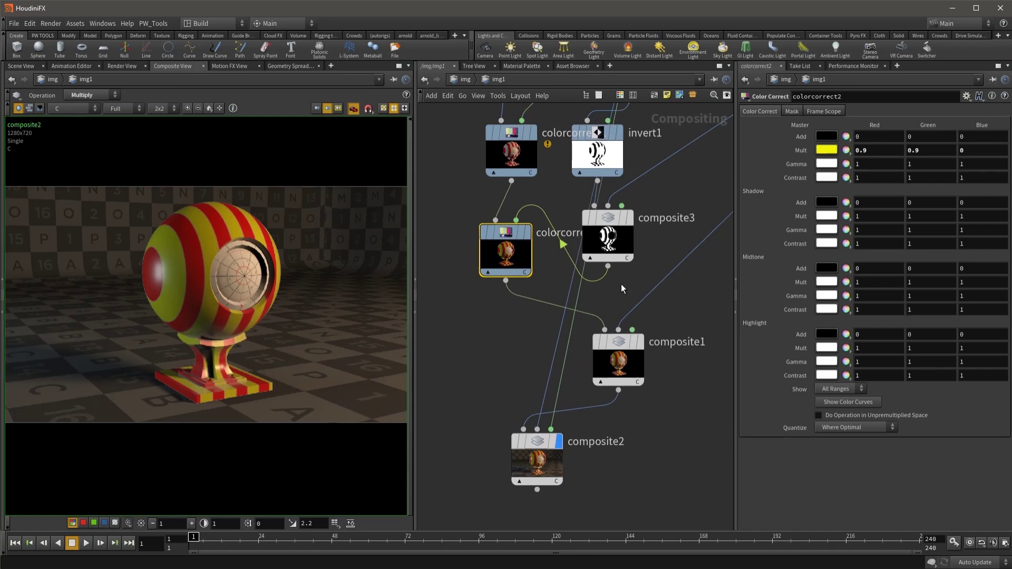
middle_drag(635, 224, 659, 345)
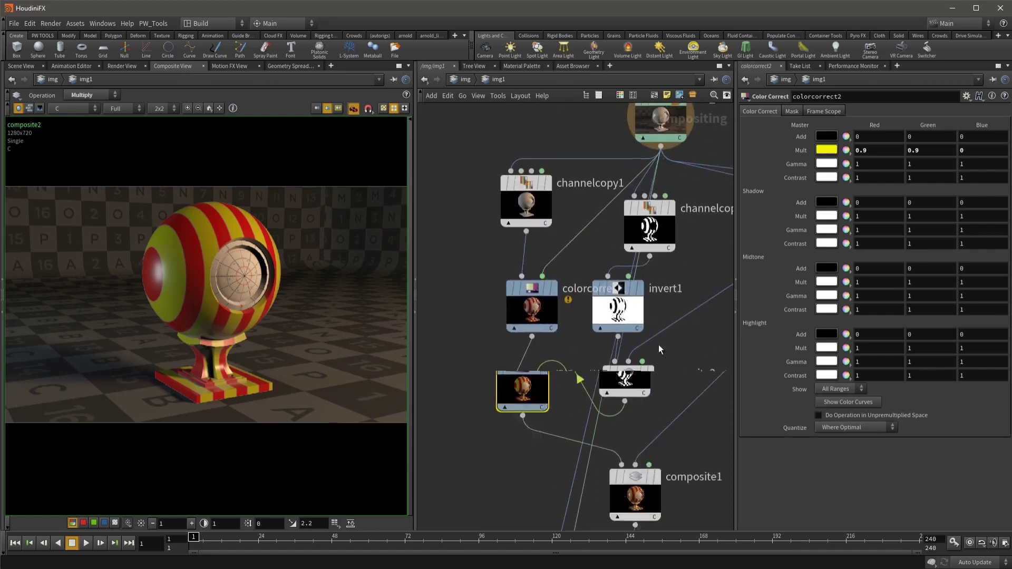
Step: Change colorcorrect1's multiply tint from red to cyan in the Color Editor
click(521, 333)
click(527, 407)
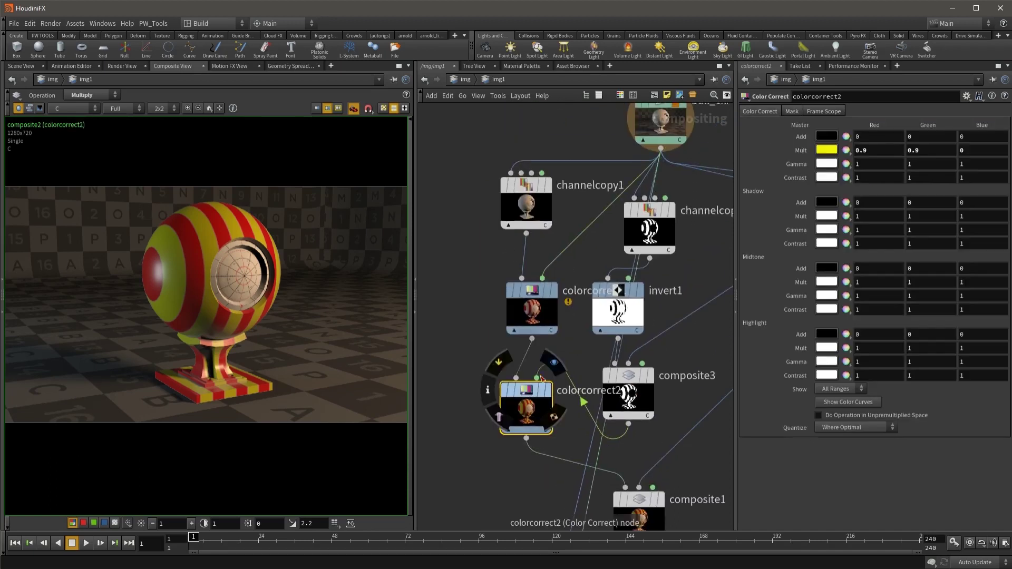
click(535, 309)
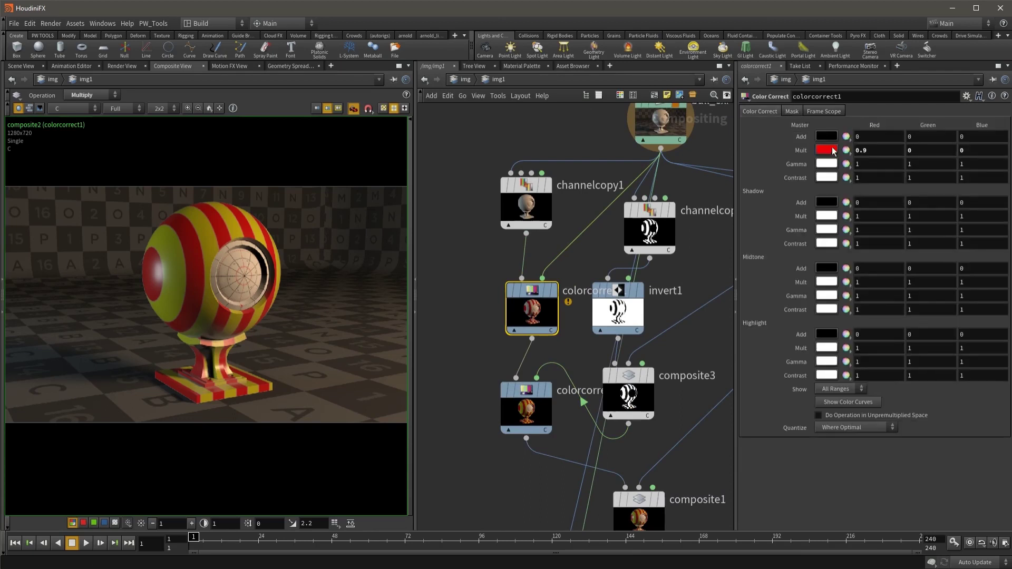
click(832, 150)
click(848, 274)
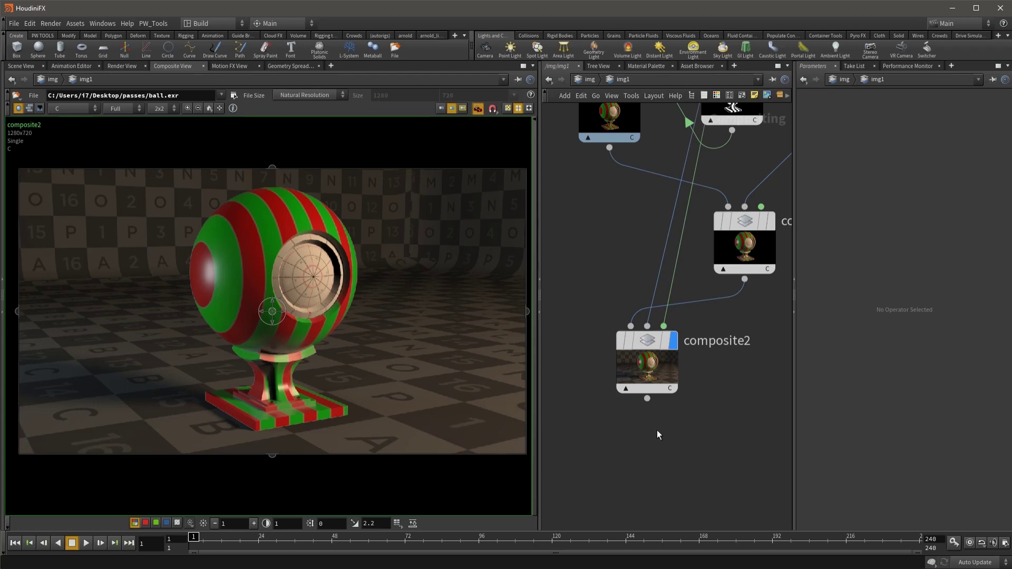
Step: Add a Defocus node after composite2 and display its result
key(Tab)
text(def)
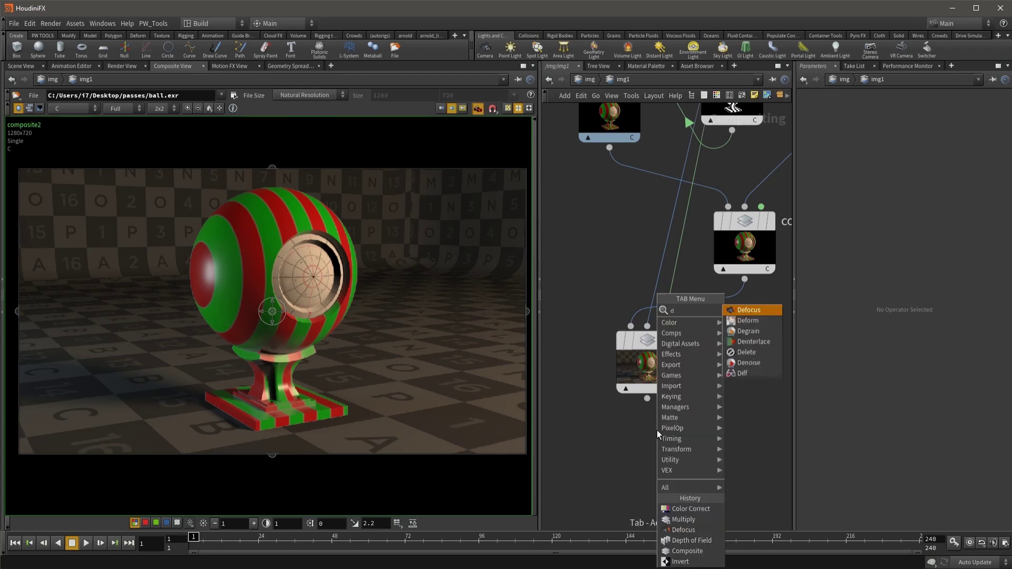
click(745, 311)
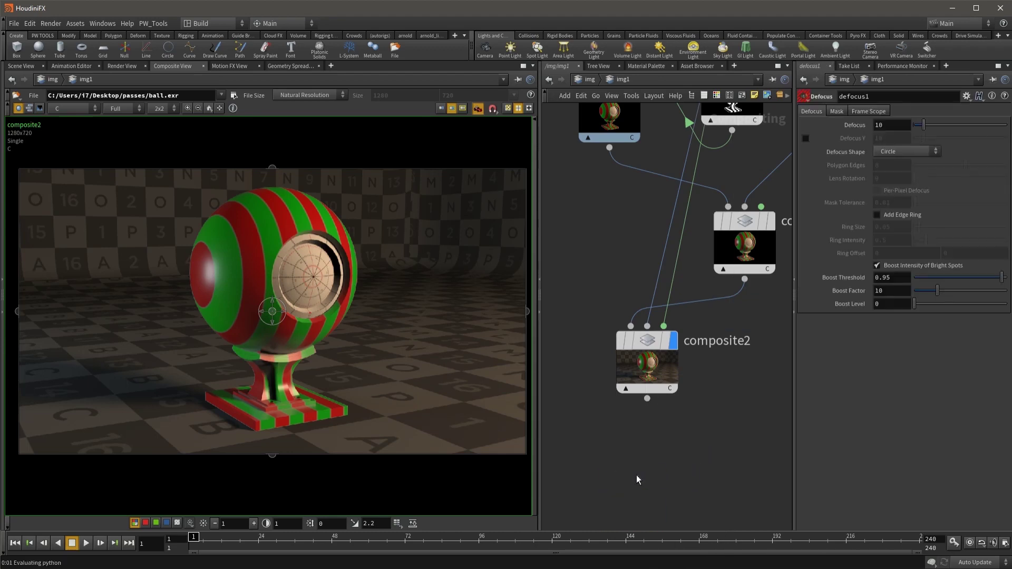
click(630, 481)
drag(627, 484, 643, 463)
click(680, 430)
Step: Set defocus1's Defocus amount to 21.7 and reposition it below composite2
mouse_move(924, 124)
mouse_down()
mouse_move(939, 126)
mouse_move(931, 132)
mouse_up()
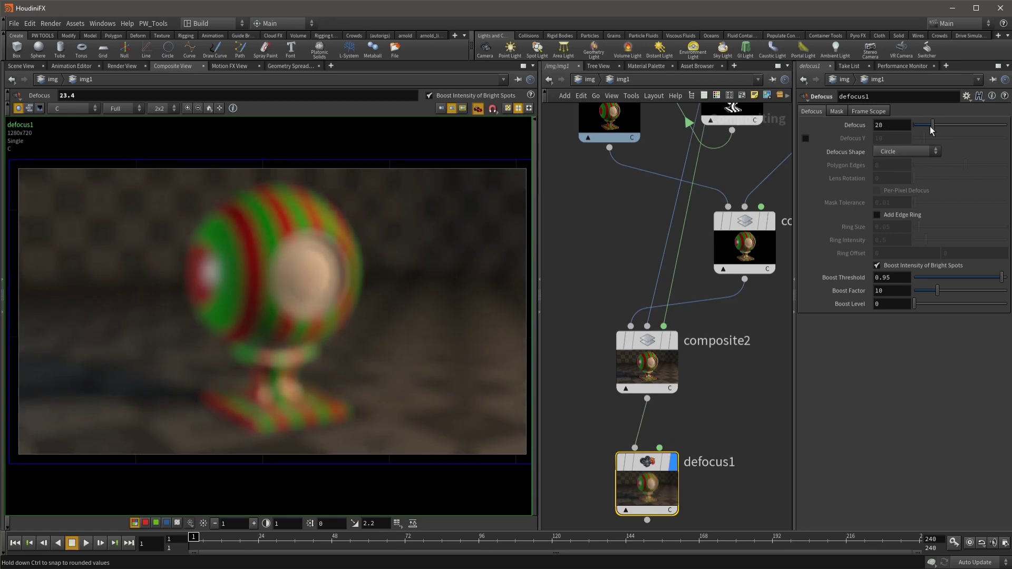
drag(931, 131, 937, 131)
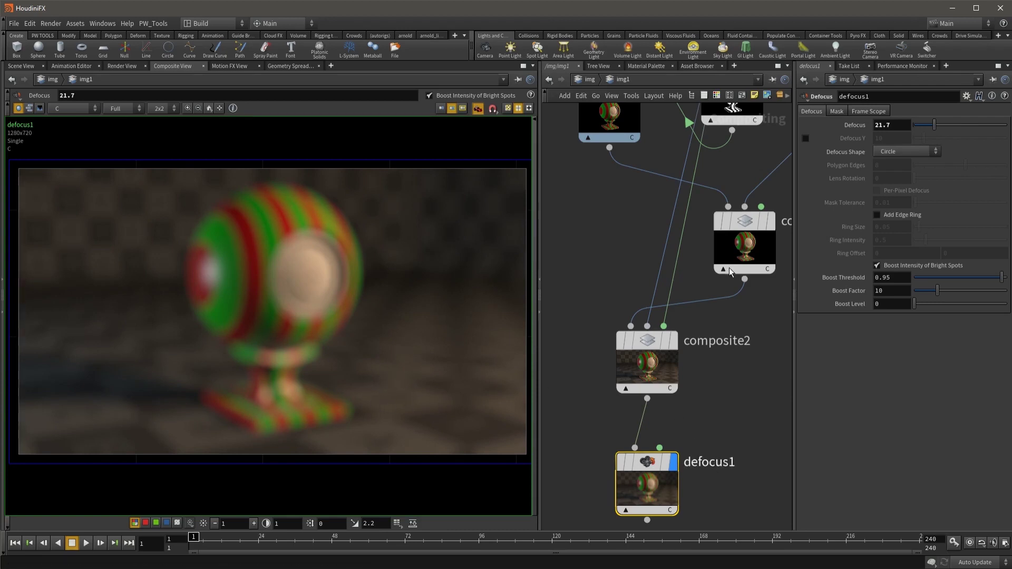
middle_drag(730, 268, 737, 76)
drag(659, 281, 662, 412)
middle_drag(681, 262, 682, 329)
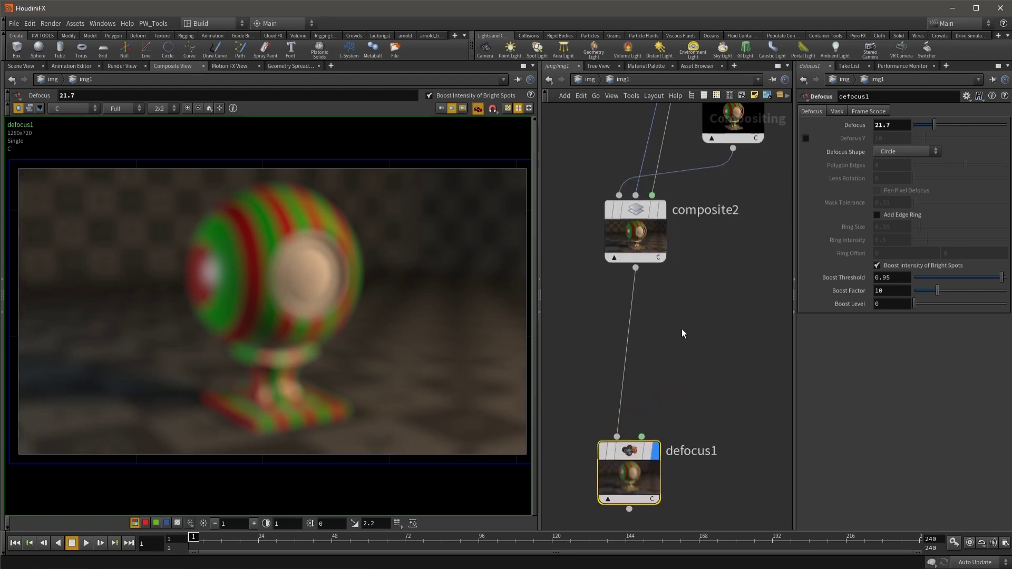
Step: Add a Depth of Field node, dof1, fed by composite2 and display it
key(Tab)
text(de)
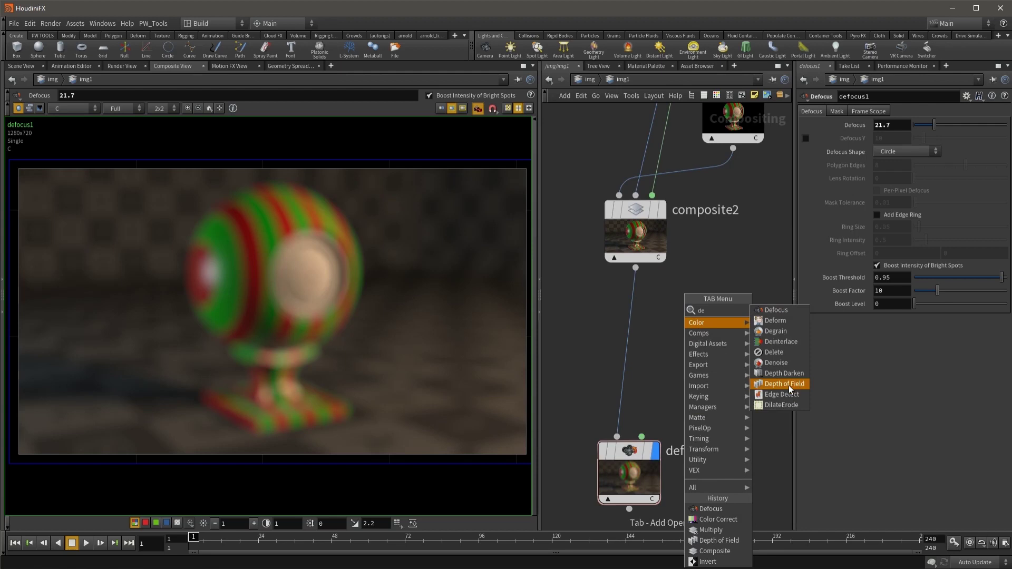
click(784, 384)
click(701, 340)
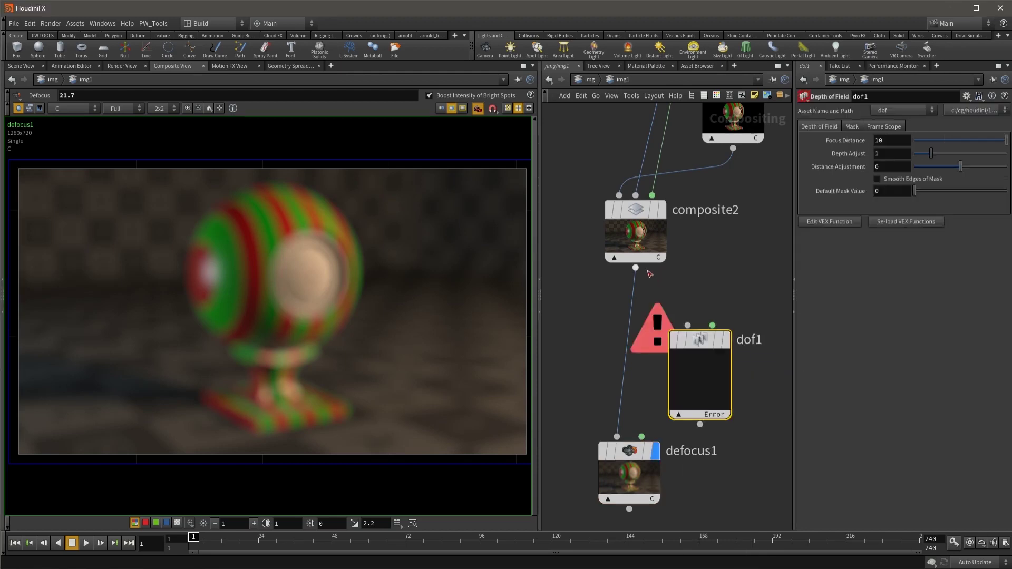
drag(635, 268, 687, 325)
click(728, 311)
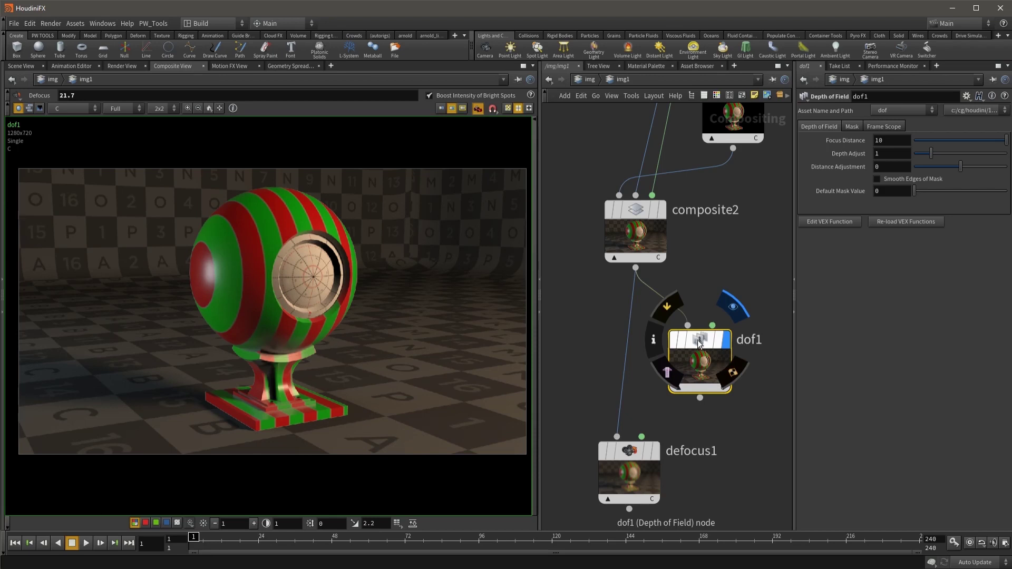
Step: View dof1's M mask plane and undo the last node connection
click(81, 108)
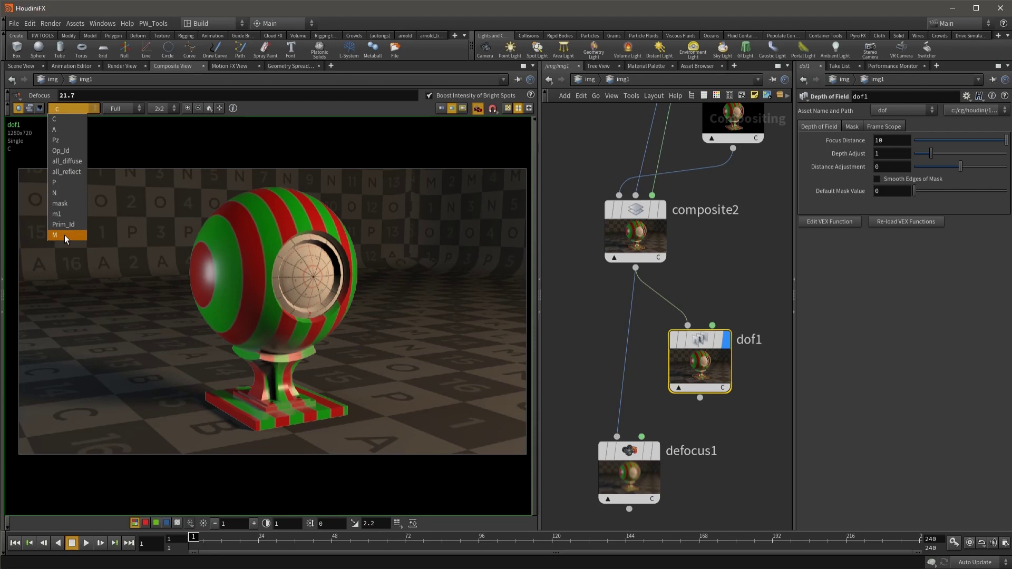
click(65, 235)
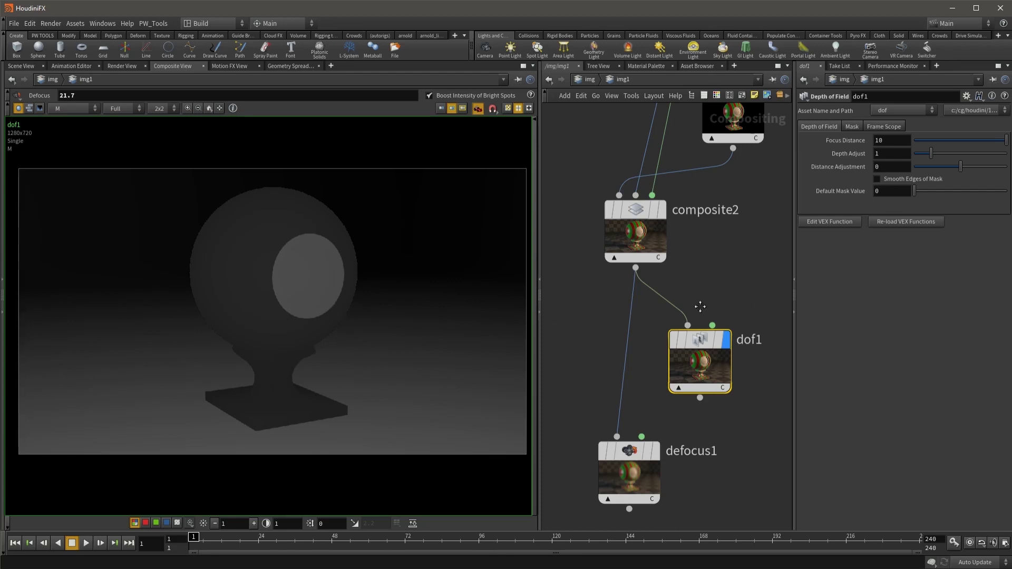
scroll(700, 307, down, 3)
key(ctrl+z)
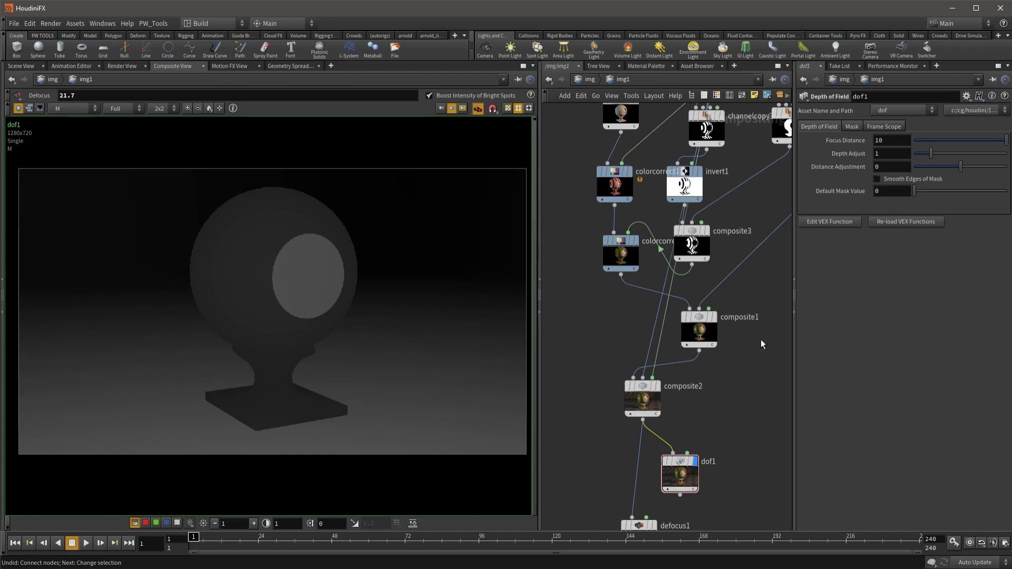
Step: Frame the network and wire ball_exr's output into dof1's input
key(h)
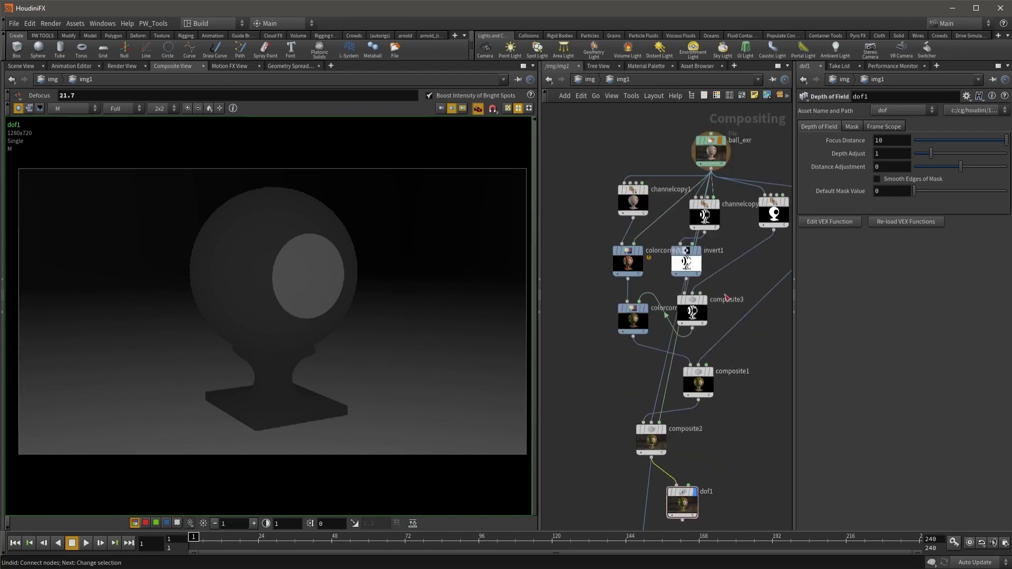
drag(711, 169, 680, 491)
alt+drag(681, 448, 762, 451)
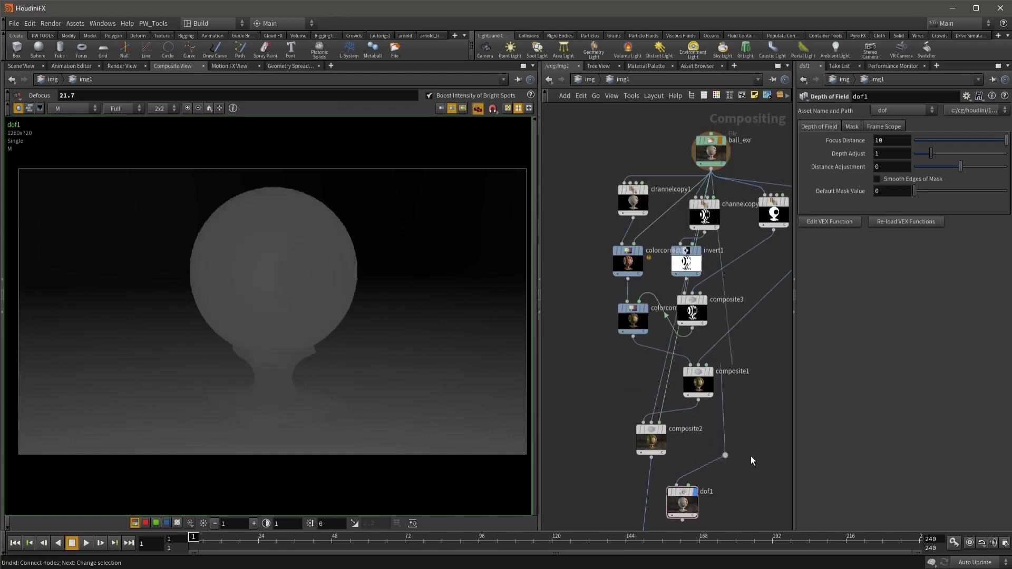
middle_drag(733, 493, 737, 441)
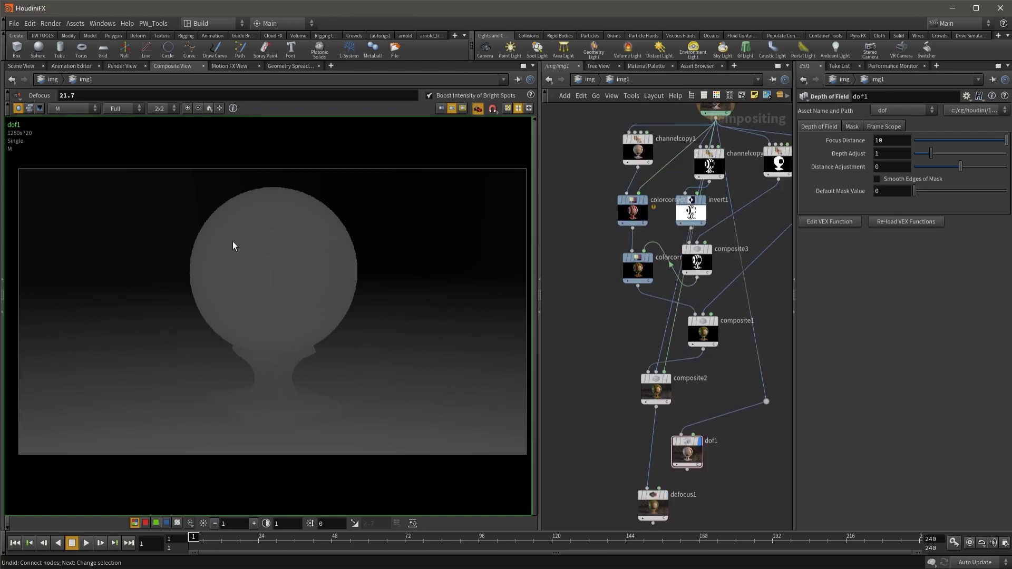
scroll(712, 358, up, 3)
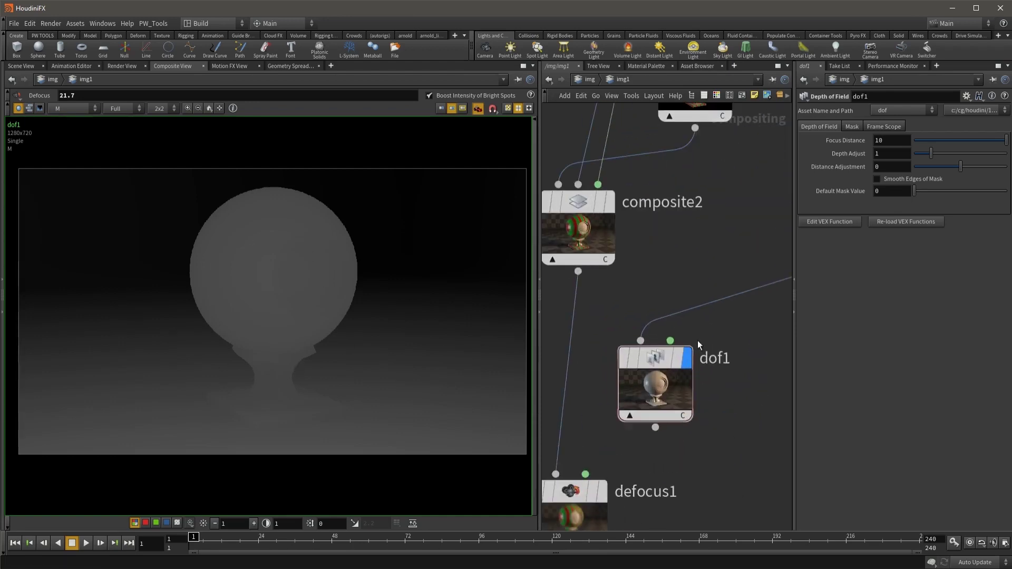
Step: Inspect the Pz depth plane with viewer exposure adjustments, then switch back to the M plane
click(81, 110)
click(74, 141)
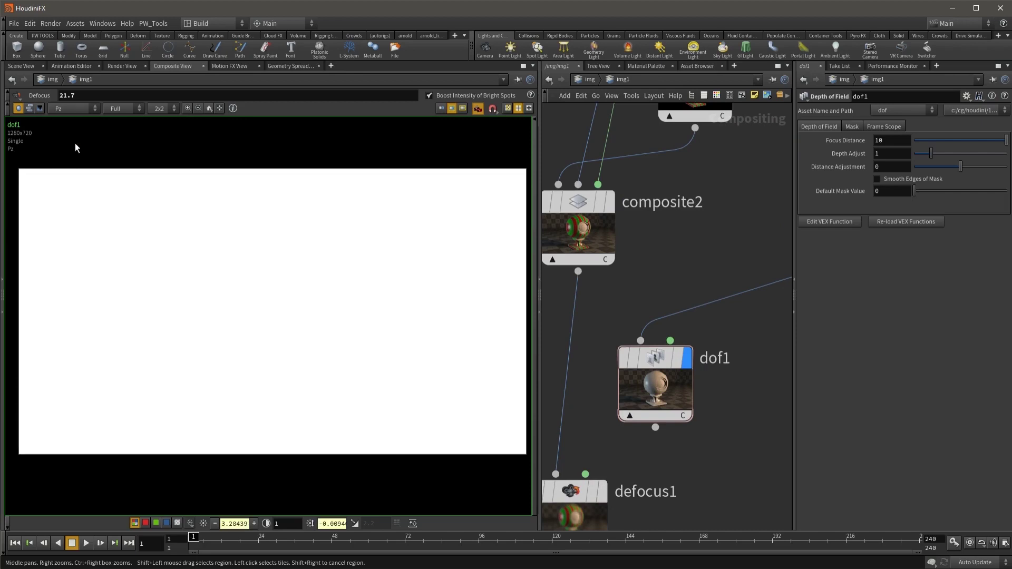
click(203, 524)
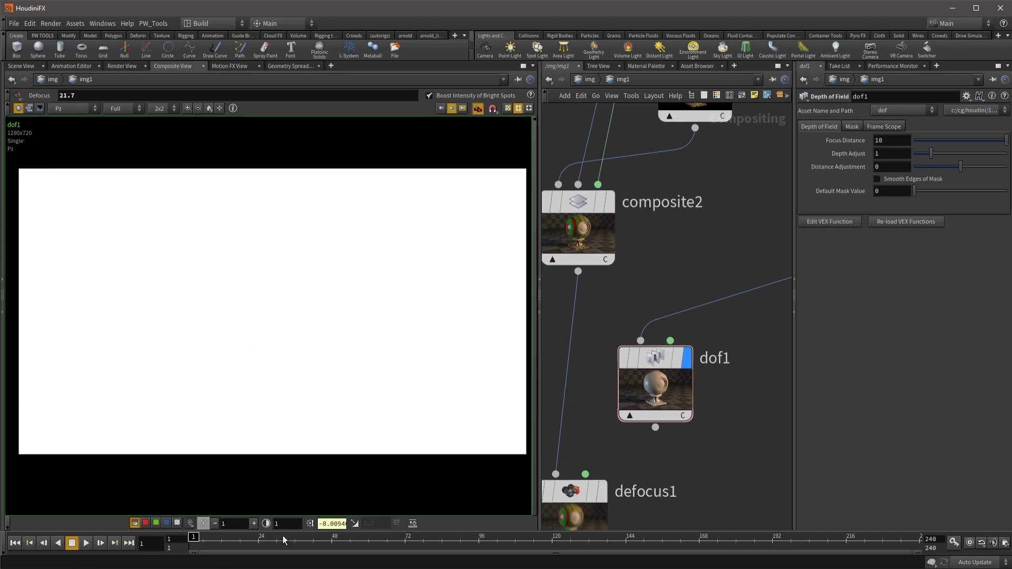
click(309, 523)
middle_drag(236, 520, 214, 534)
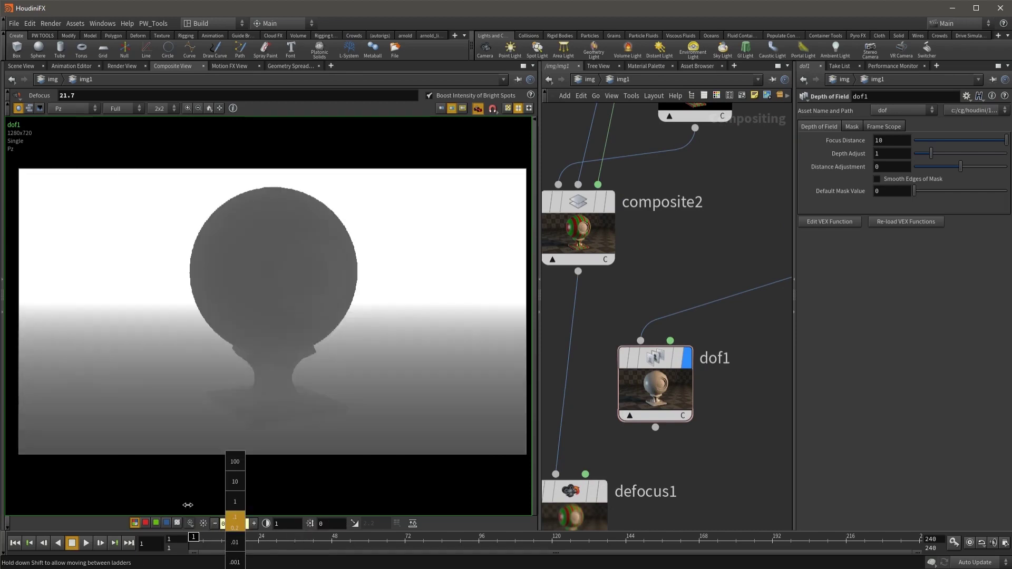
click(204, 523)
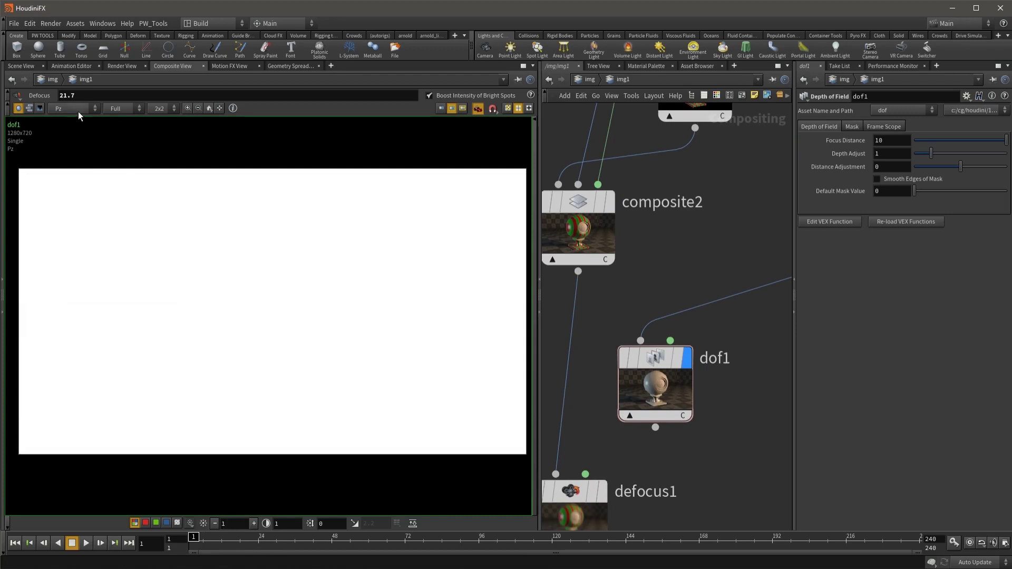
click(79, 109)
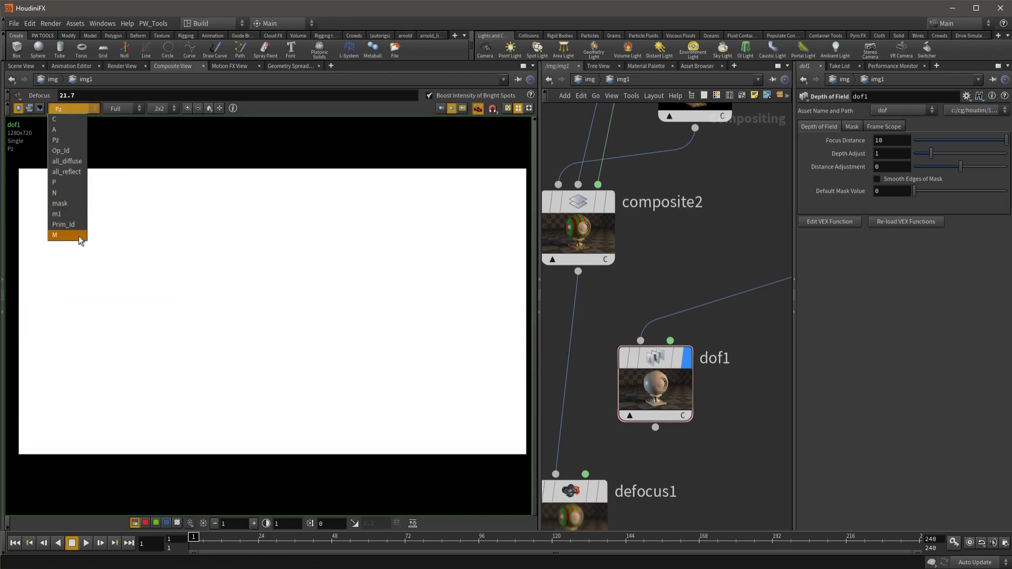
click(80, 235)
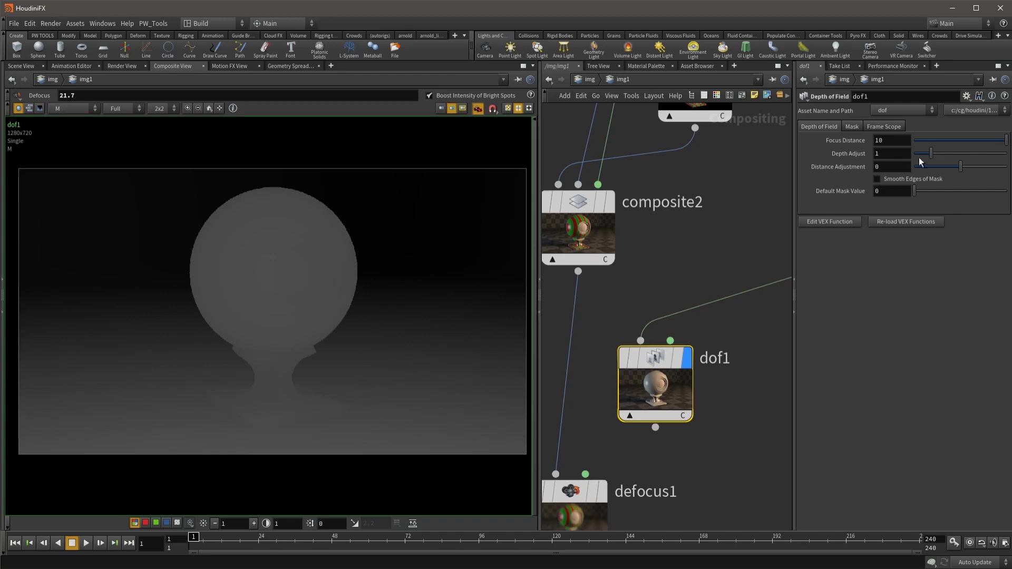
Step: Set dof1's Focus Distance 1.97, Depth Adjust 0.94, Distance Adjustment -0.1, Default Mask 0.12
click(891, 140)
text(.2)
drag(1004, 141, 933, 151)
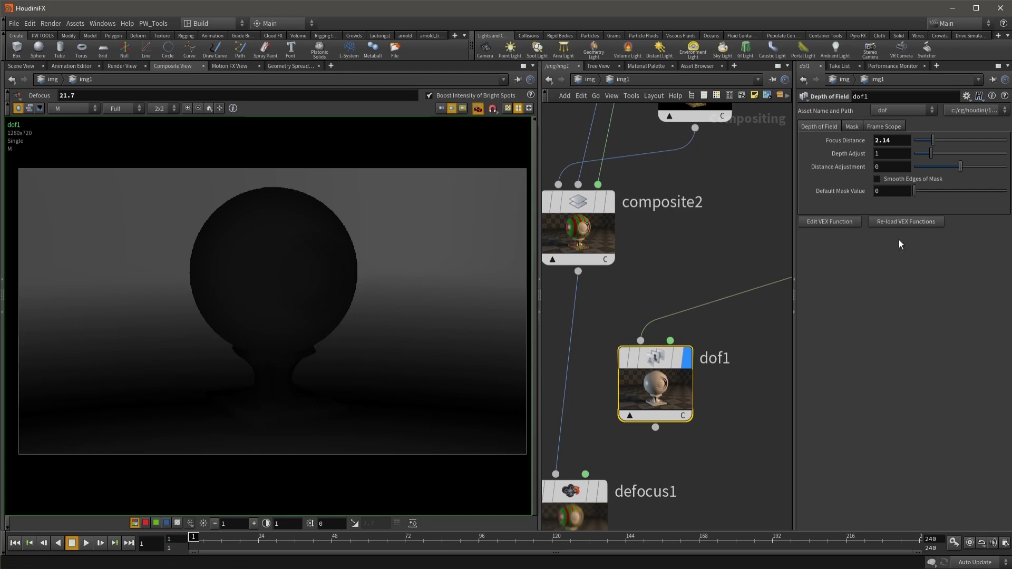
mouse_move(960, 167)
mouse_down()
mouse_move(976, 169)
mouse_move(961, 173)
mouse_up()
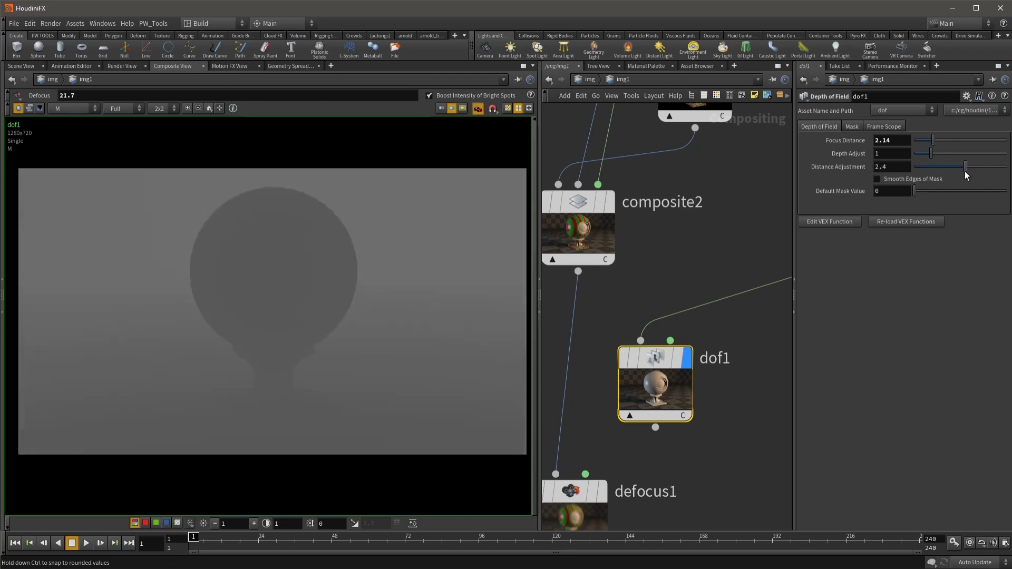
mouse_move(961, 172)
mouse_down()
mouse_move(930, 152)
mouse_move(931, 140)
mouse_up()
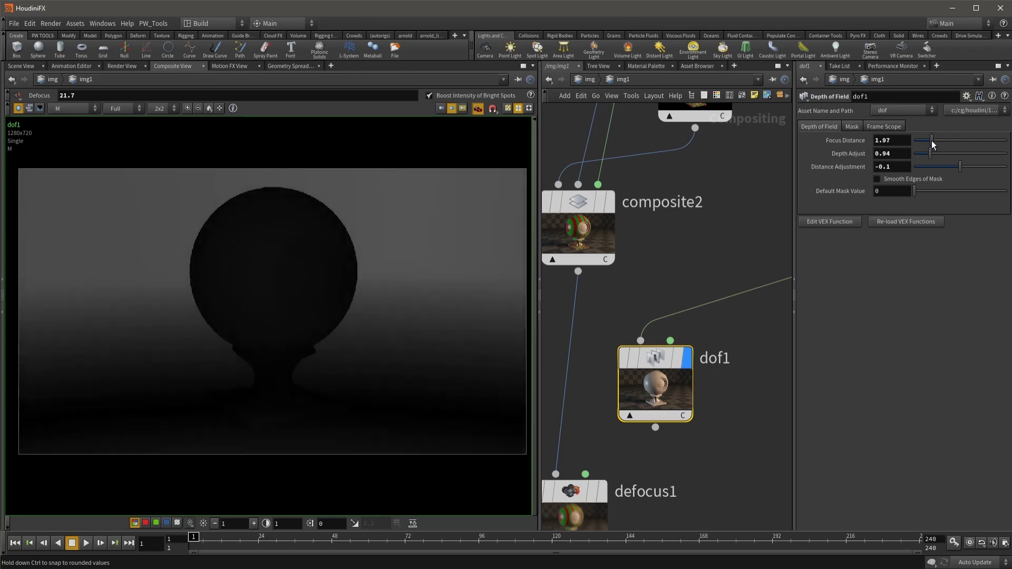
drag(915, 192, 926, 191)
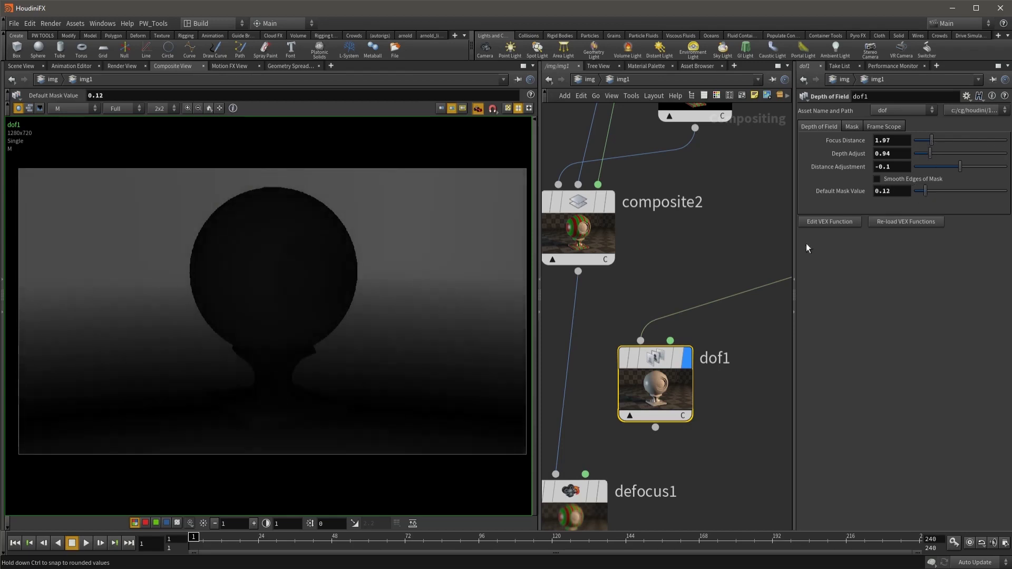
middle_drag(628, 283, 647, 266)
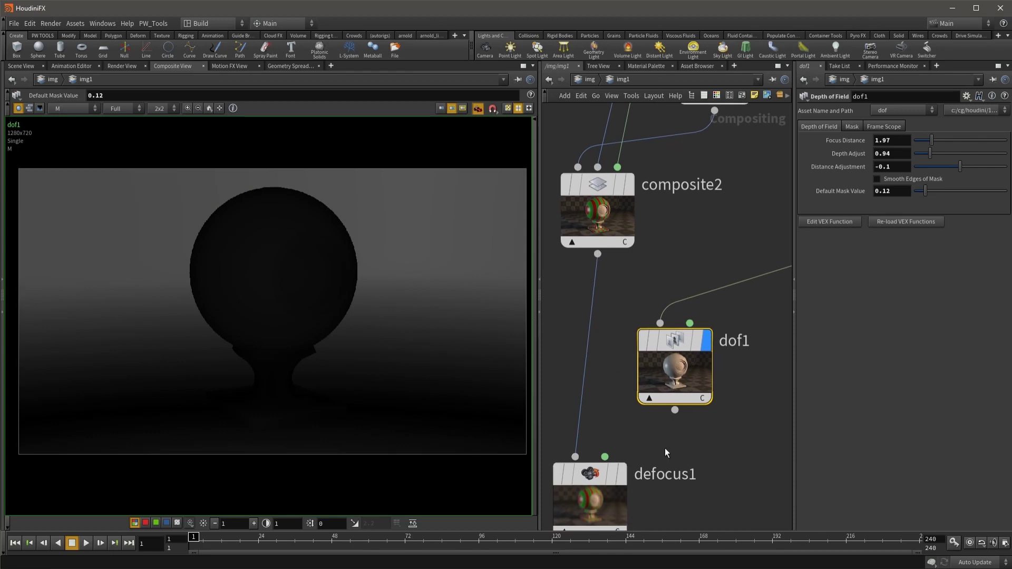
middle_drag(665, 448, 692, 310)
drag(624, 323, 624, 343)
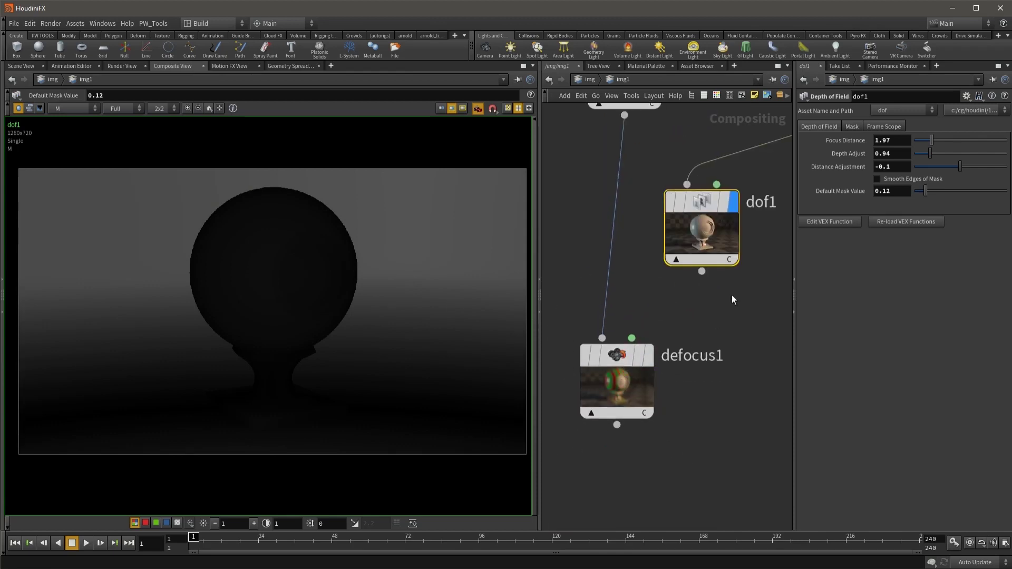
Step: Feed dof1 into defocus1's mask input and use the M plane as its Operation Mask
drag(702, 271, 622, 364)
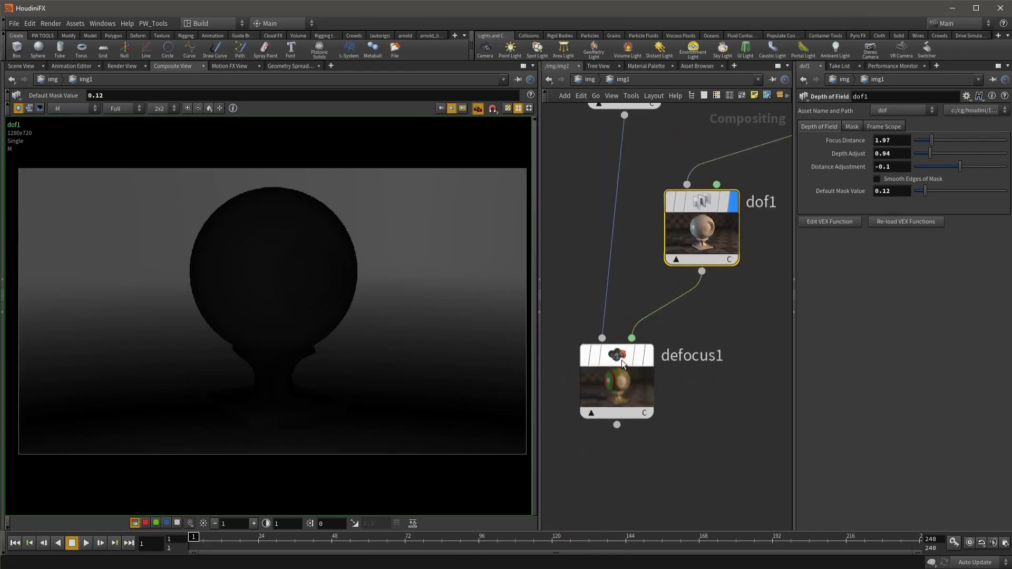
click(623, 364)
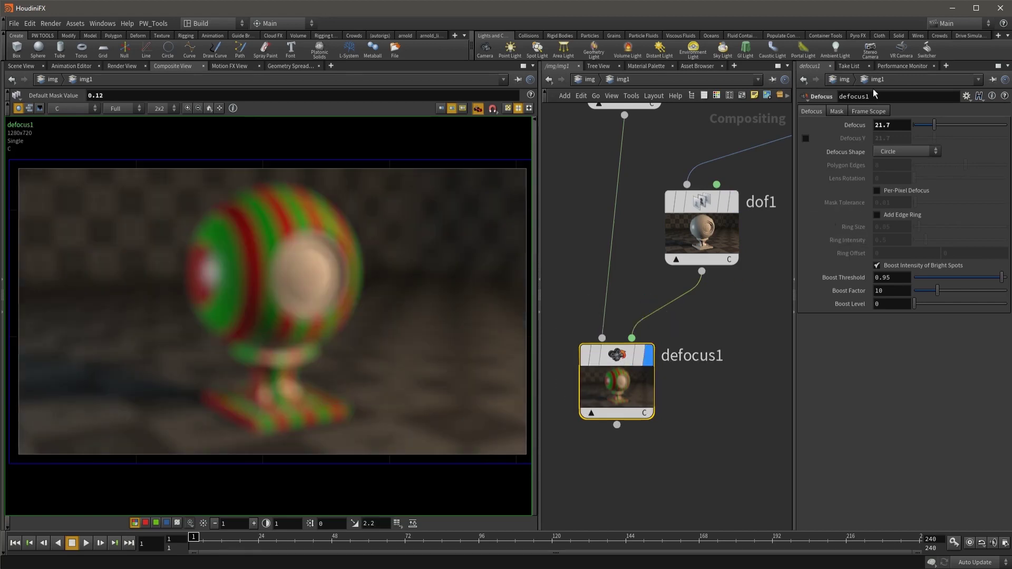
click(837, 111)
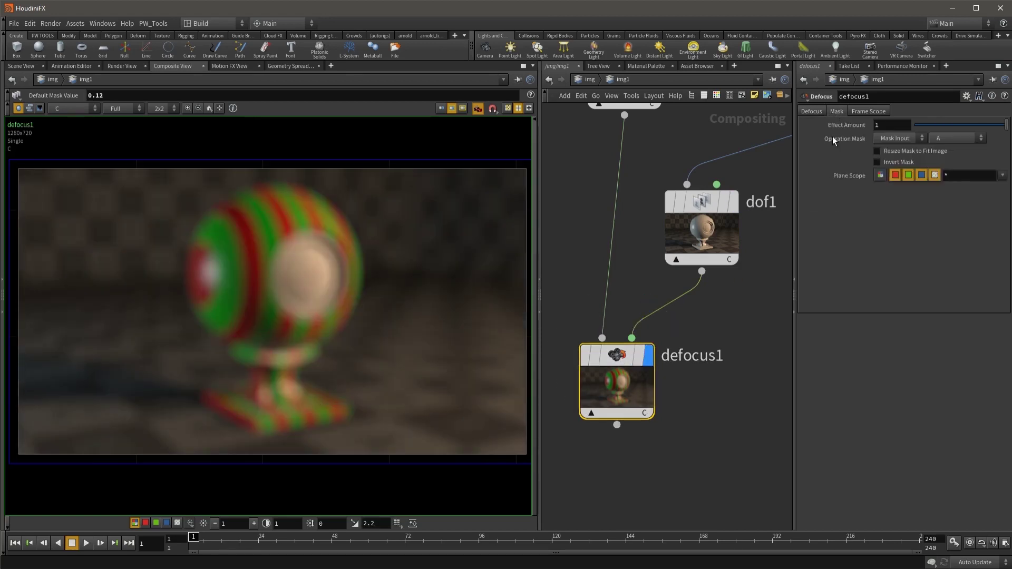
click(937, 138)
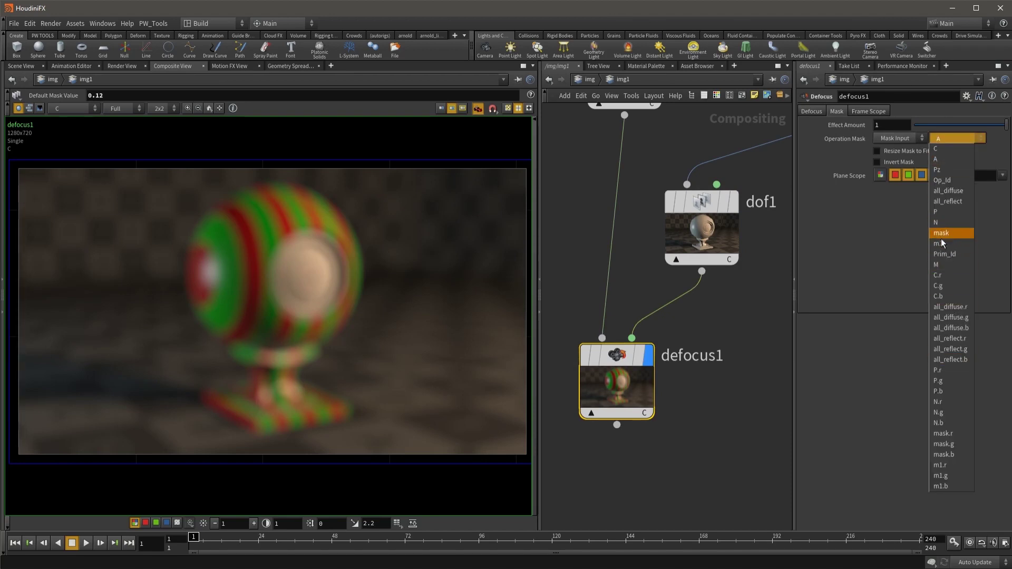
click(941, 266)
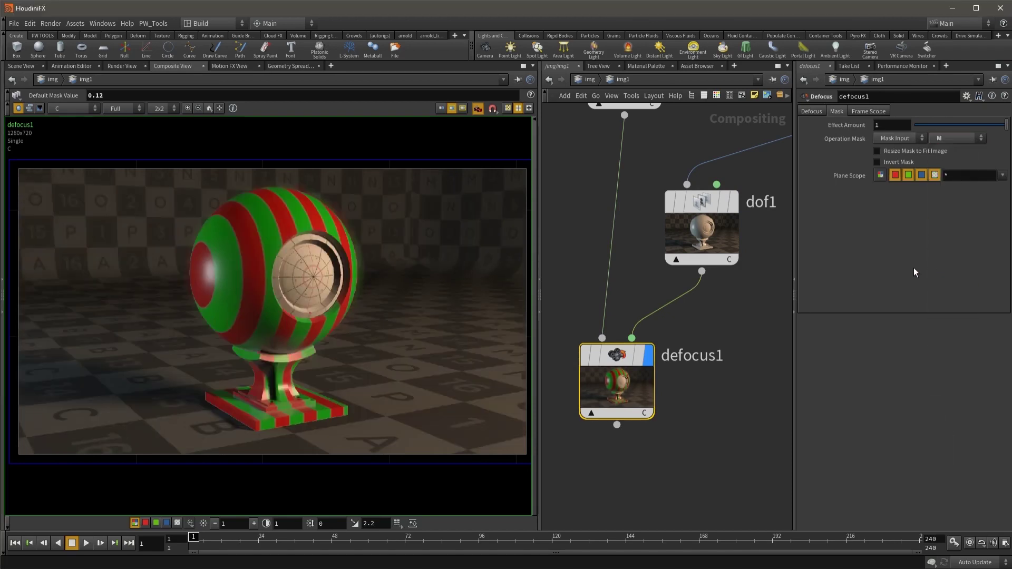
Step: Enable Per-Pixel Defocus and raise the Defocus amount to 44
click(814, 112)
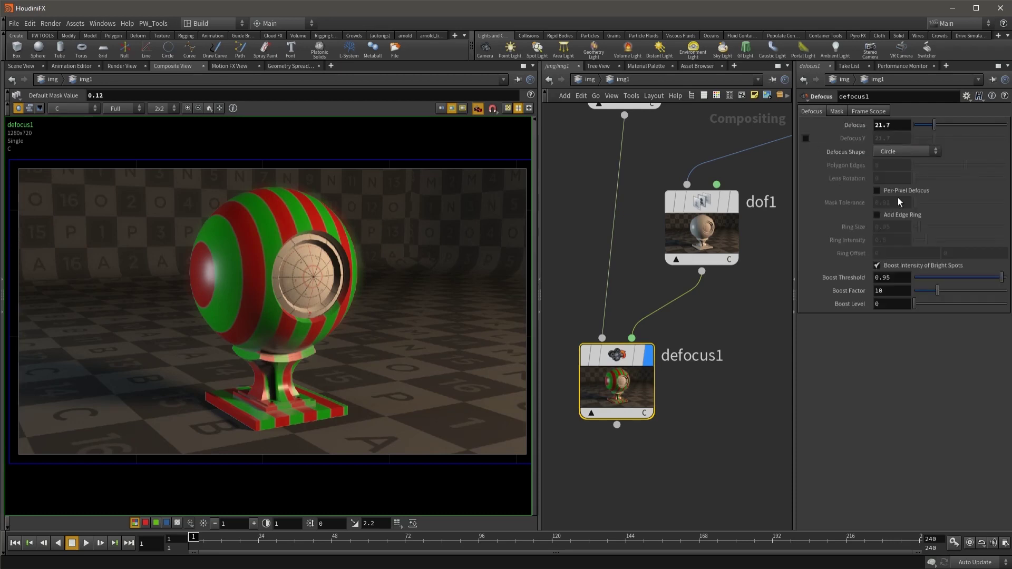
click(921, 192)
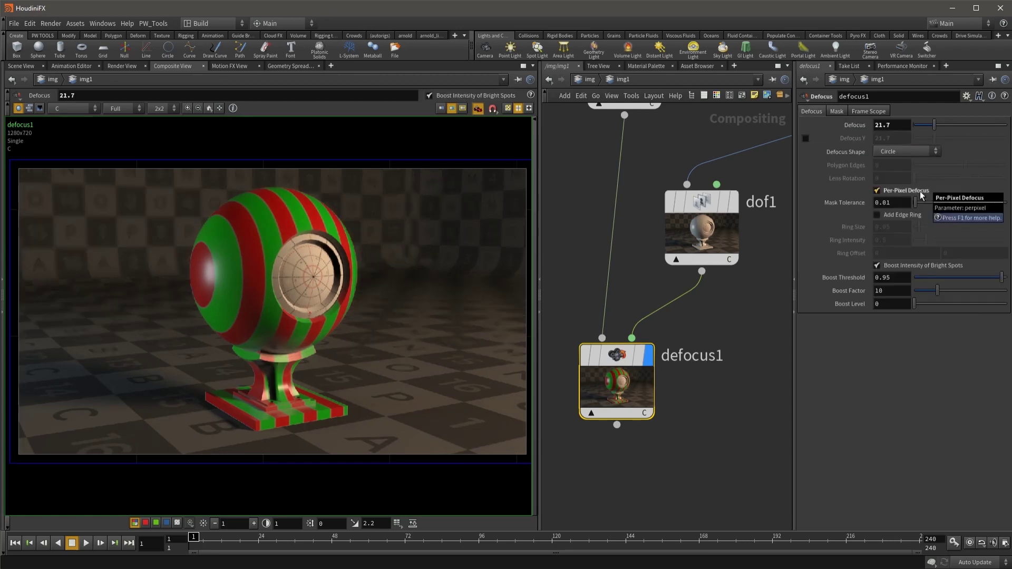
drag(940, 124, 954, 125)
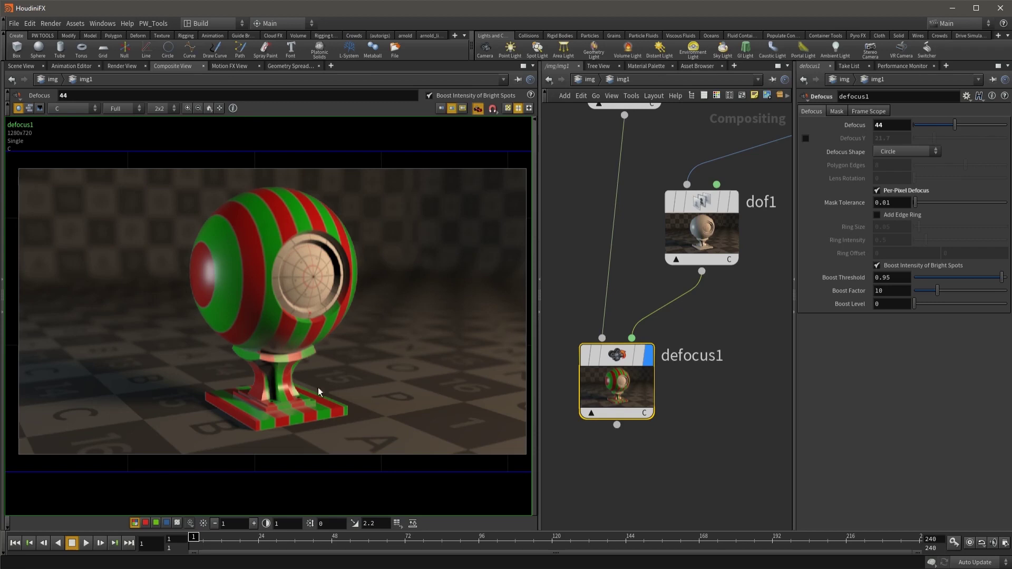
middle_drag(789, 211, 764, 295)
click(708, 287)
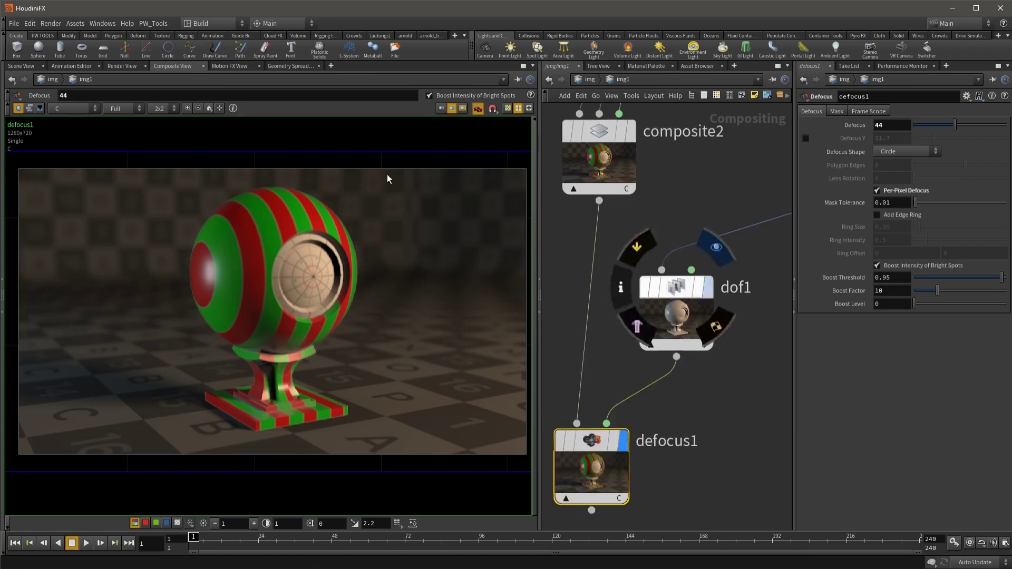
click(74, 108)
click(59, 236)
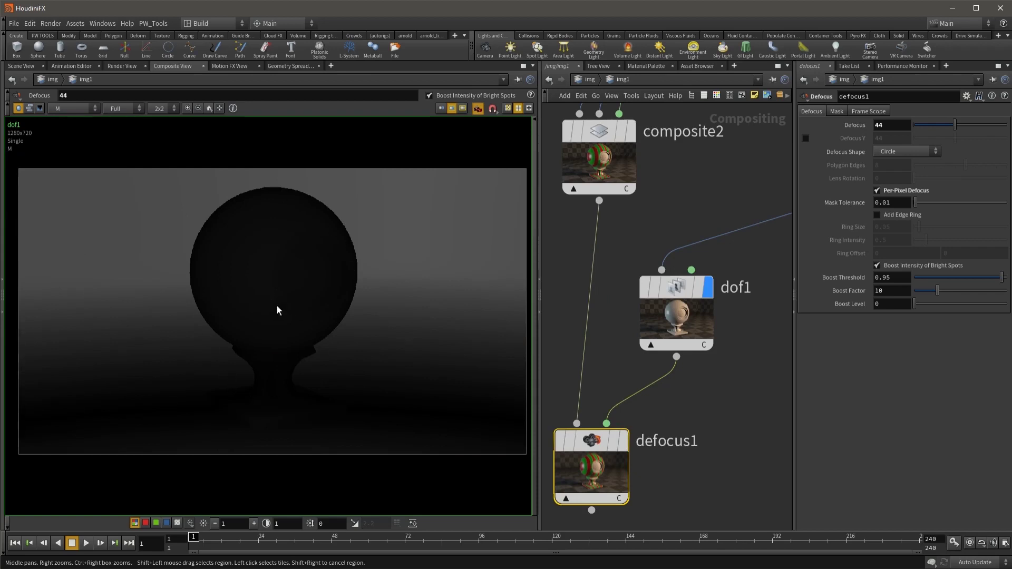
click(74, 108)
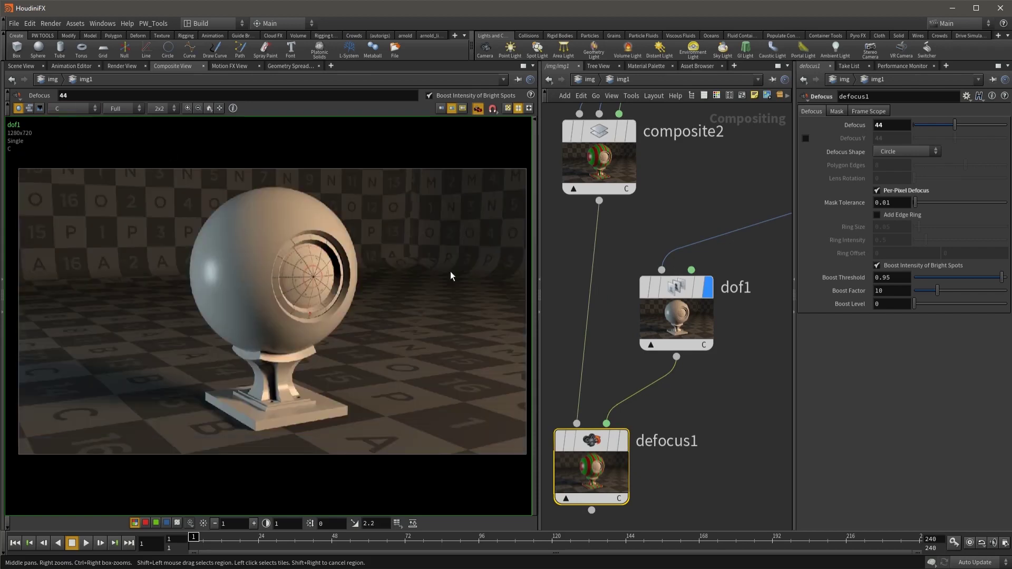
click(625, 442)
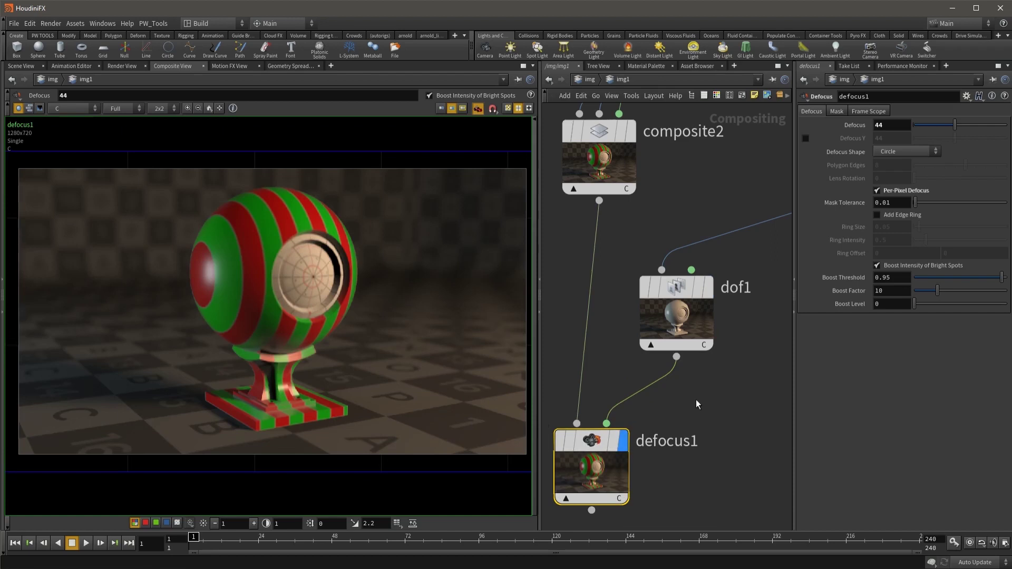